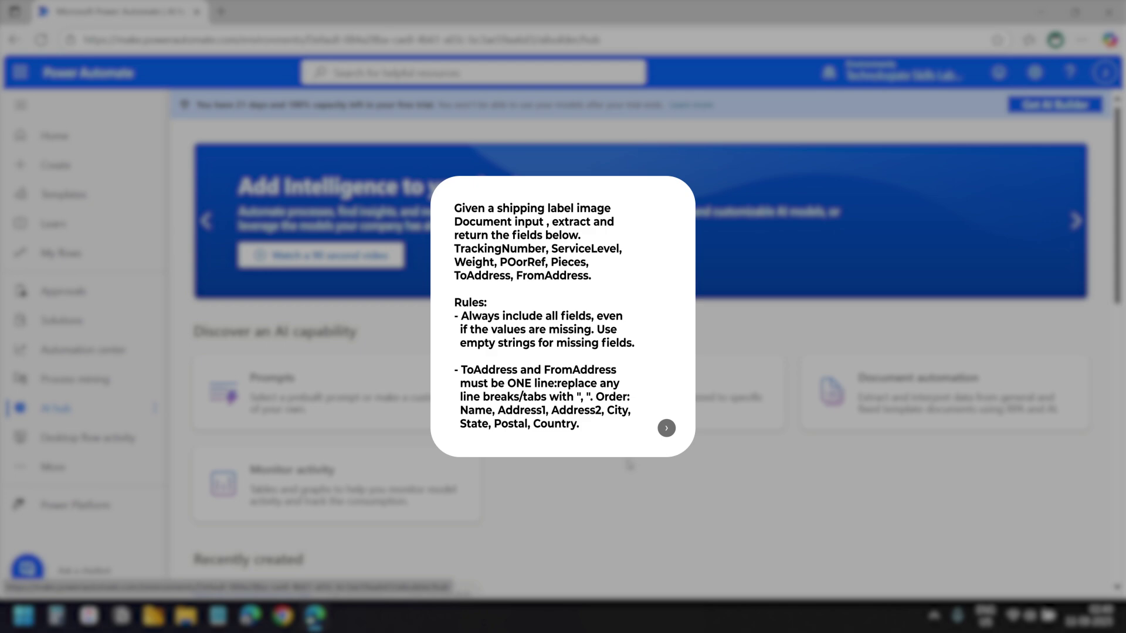
Step: From the AI hub Prompts list, start a new blank custom prompt with Build your own prompt
{"action": "scroll", "coordinate": [629, 465], "scroll_direction": "down", "scroll_amount": 5}
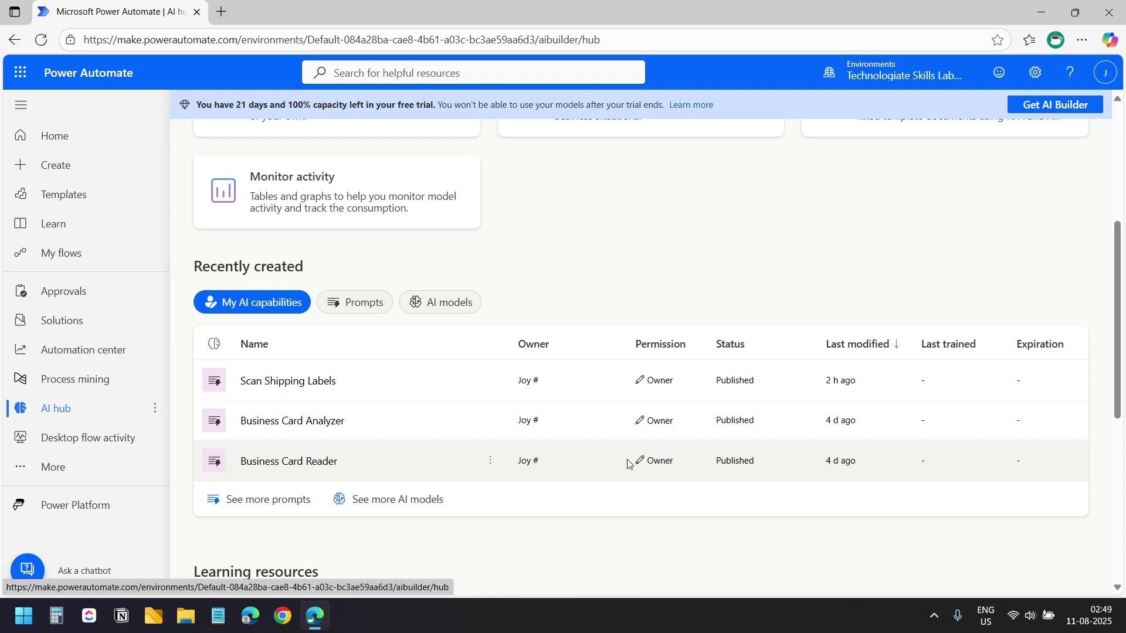
{"action": "scroll", "coordinate": [627, 464], "scroll_direction": "up", "scroll_amount": 5}
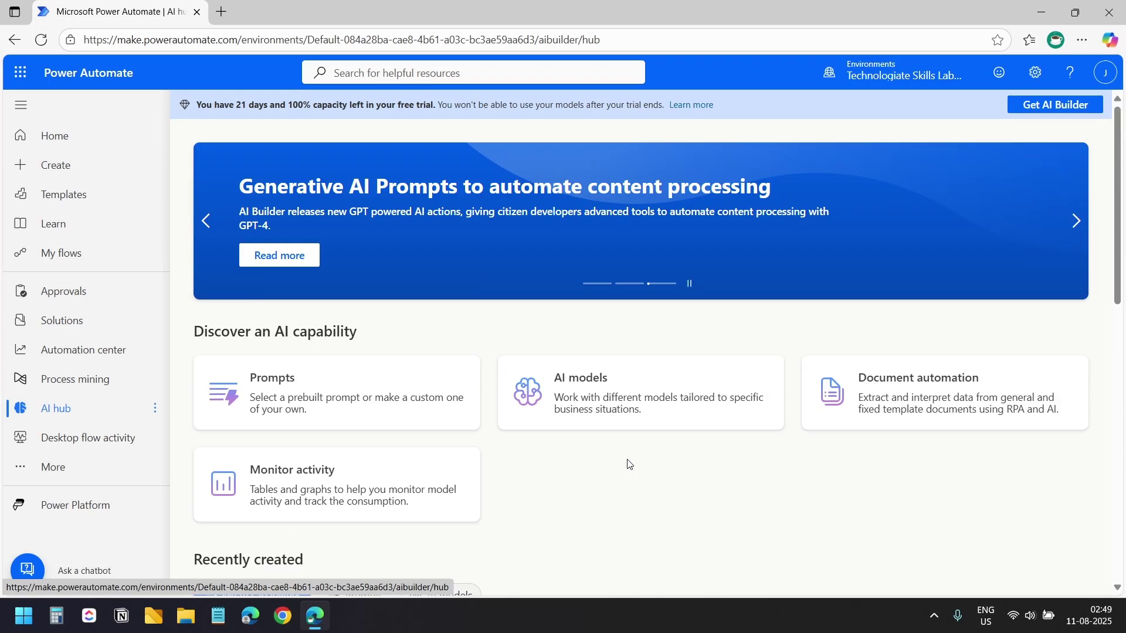
{"action": "left_click", "coordinate": [323, 397]}
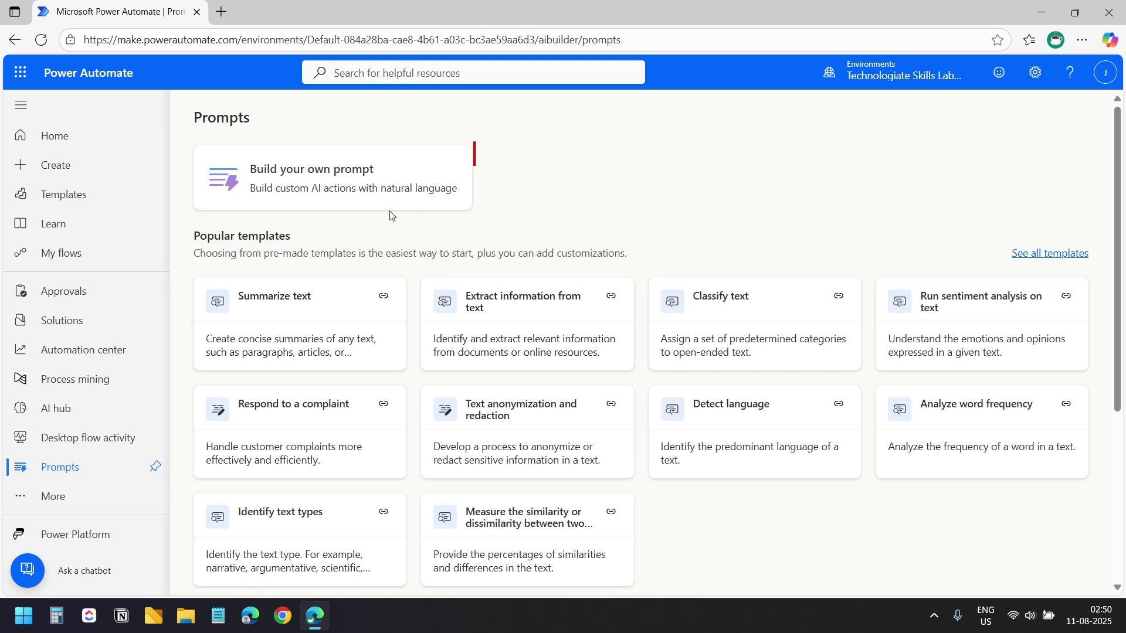
{"action": "left_click", "coordinate": [312, 206]}
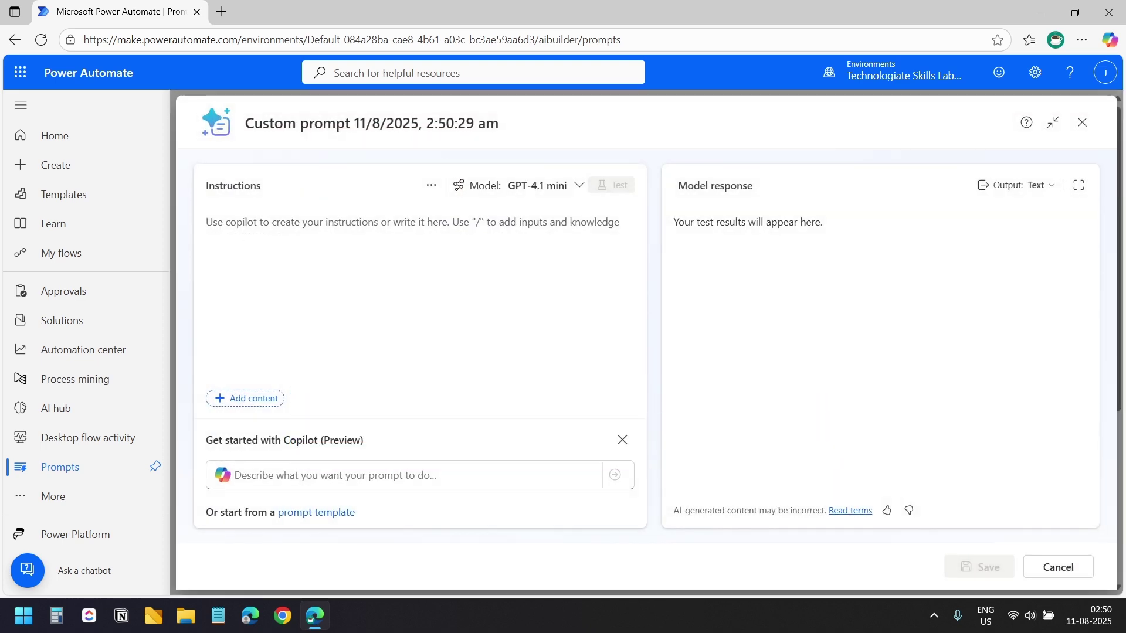
Step: Paste the shipping-label extraction prompt into Instructions and highlight its field list and empty-string rule
{"action": "right_click", "coordinate": [318, 246]}
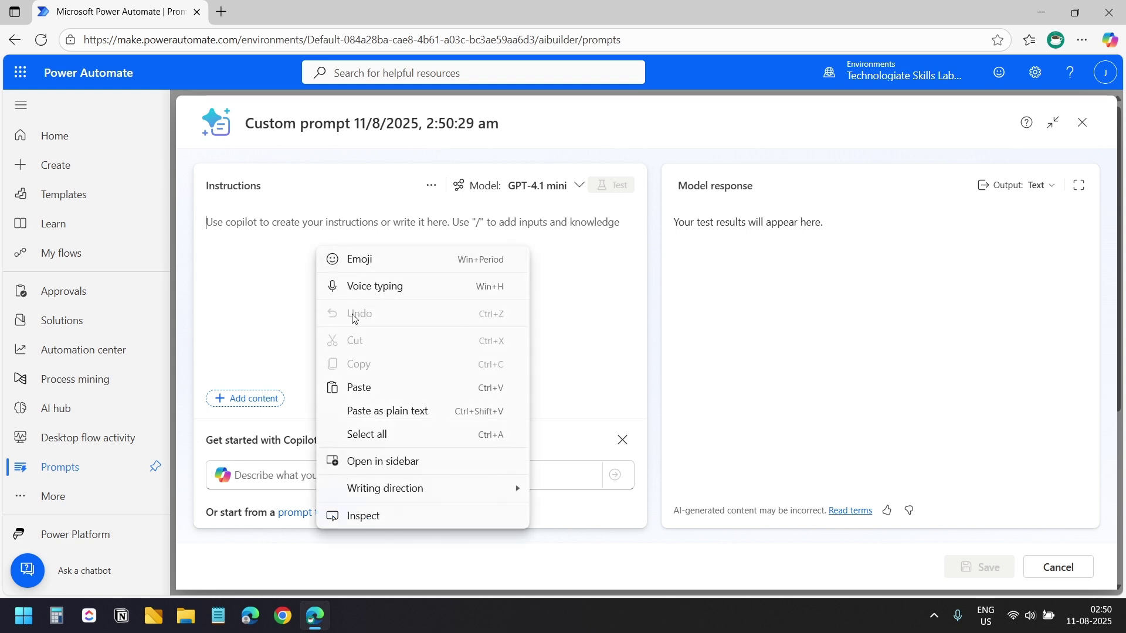
{"action": "left_click", "coordinate": [353, 384]}
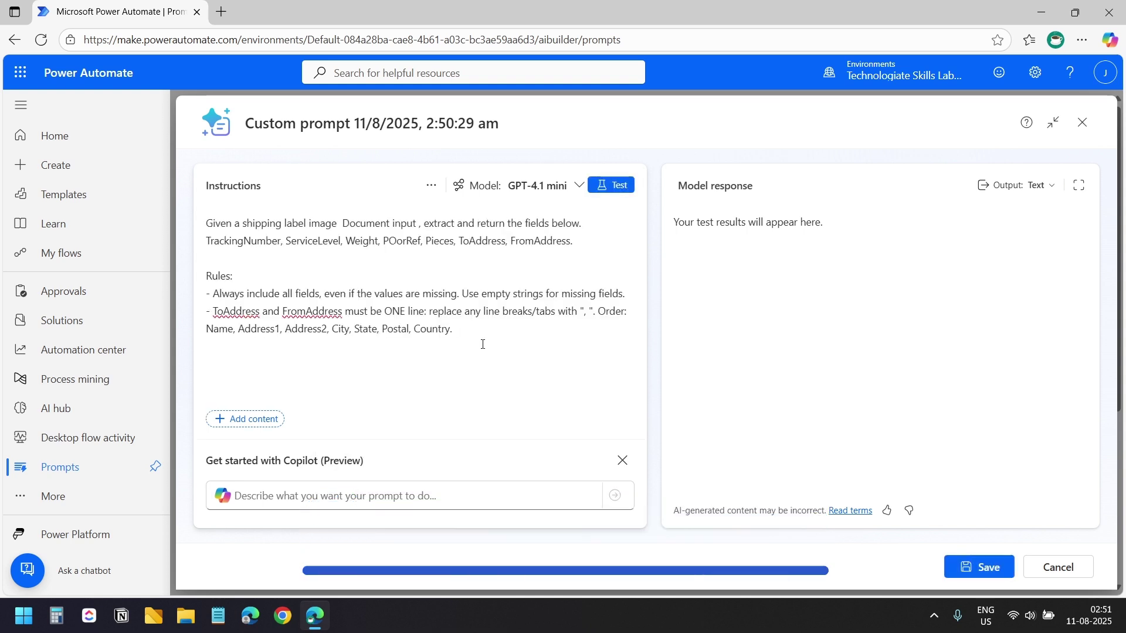
{"action": "left_click_drag", "start_coordinate": [576, 245], "coordinate": [197, 241]}
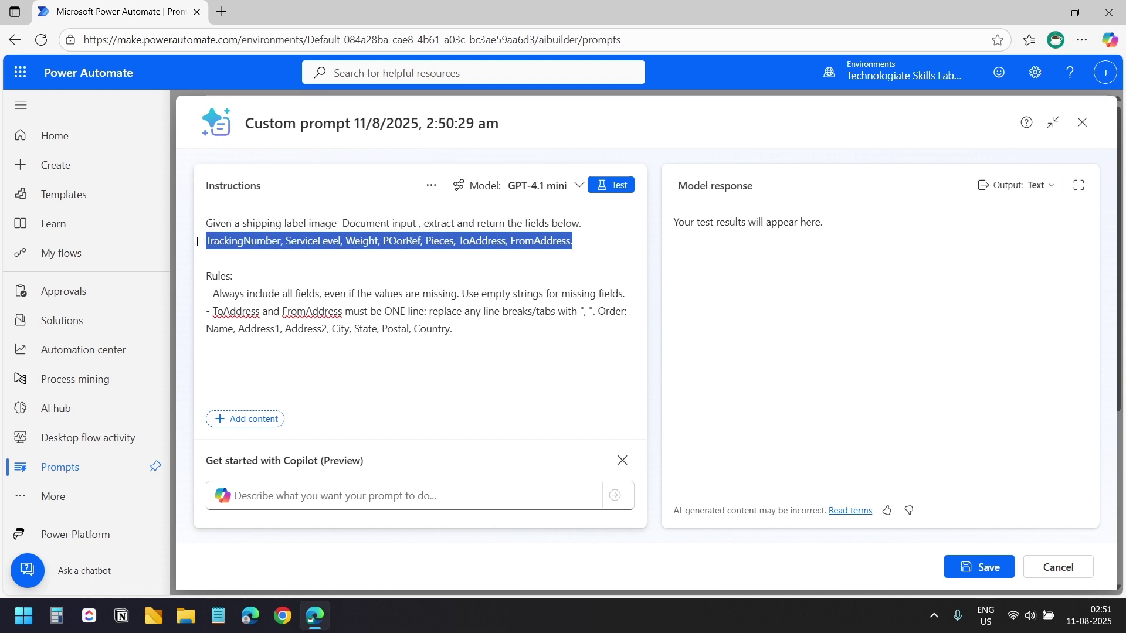
{"action": "left_click", "coordinate": [286, 267]}
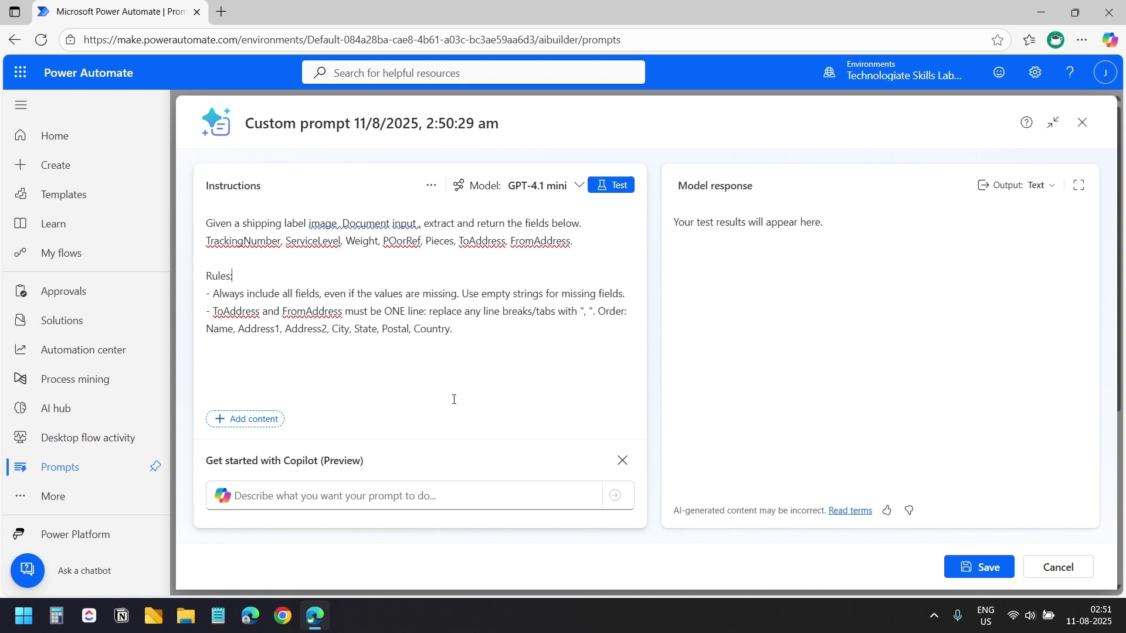
{"action": "left_click_drag", "start_coordinate": [481, 293], "coordinate": [569, 291]}
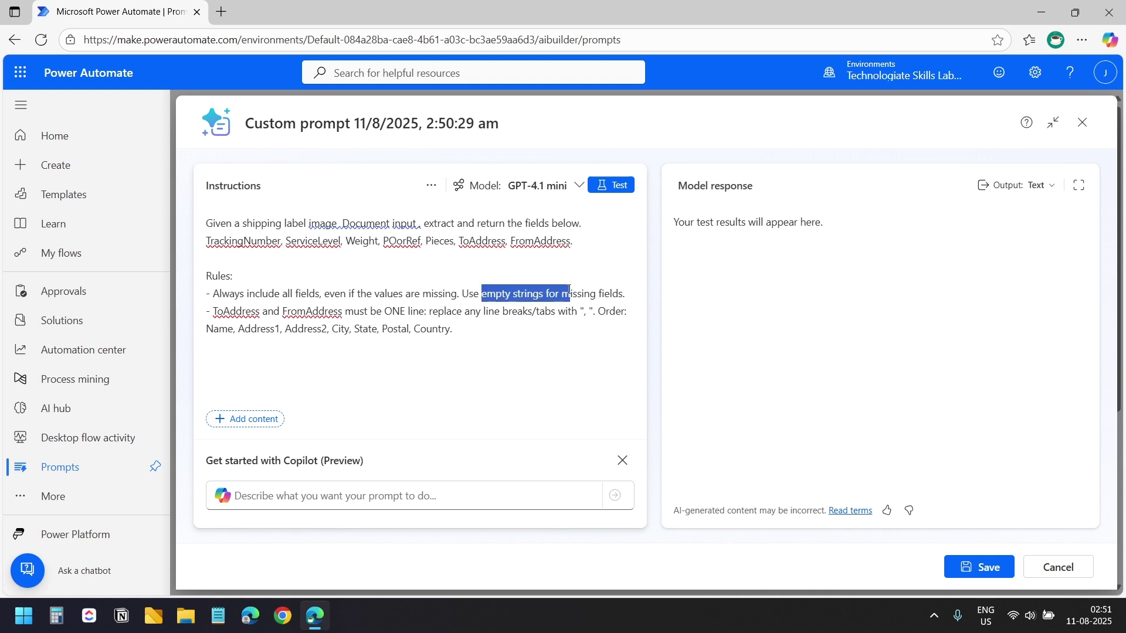
{"action": "left_click", "coordinate": [541, 344]}
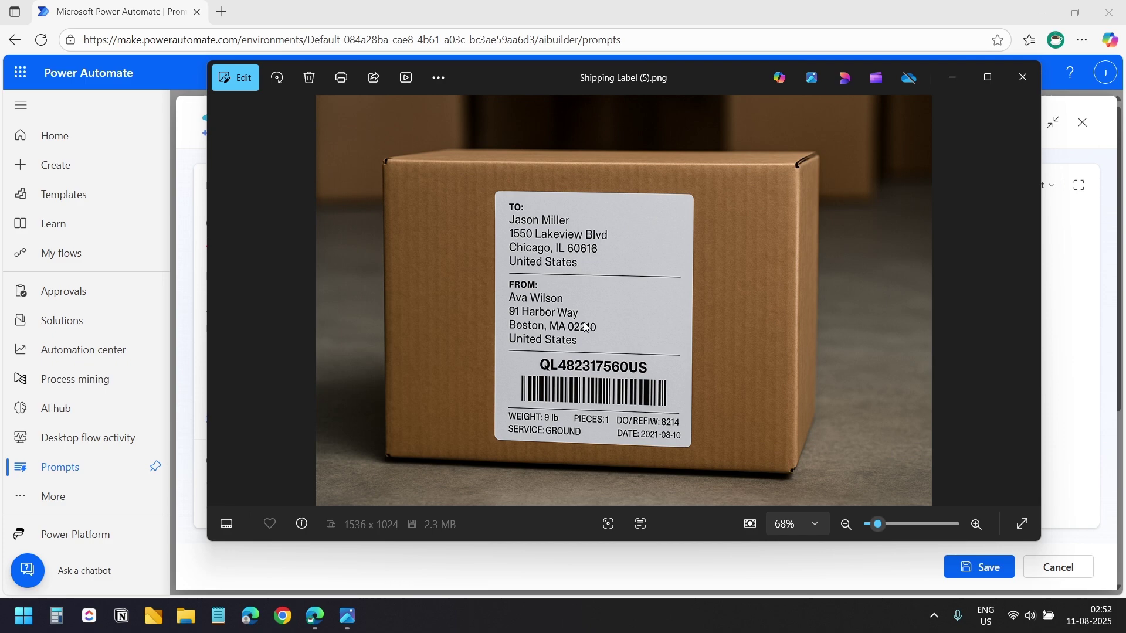
Step: Close the sample label image and highlight the line-break rule and the address field order line
{"action": "left_click", "coordinate": [1012, 78]}
{"action": "left_click_drag", "start_coordinate": [428, 311], "coordinate": [540, 305]}
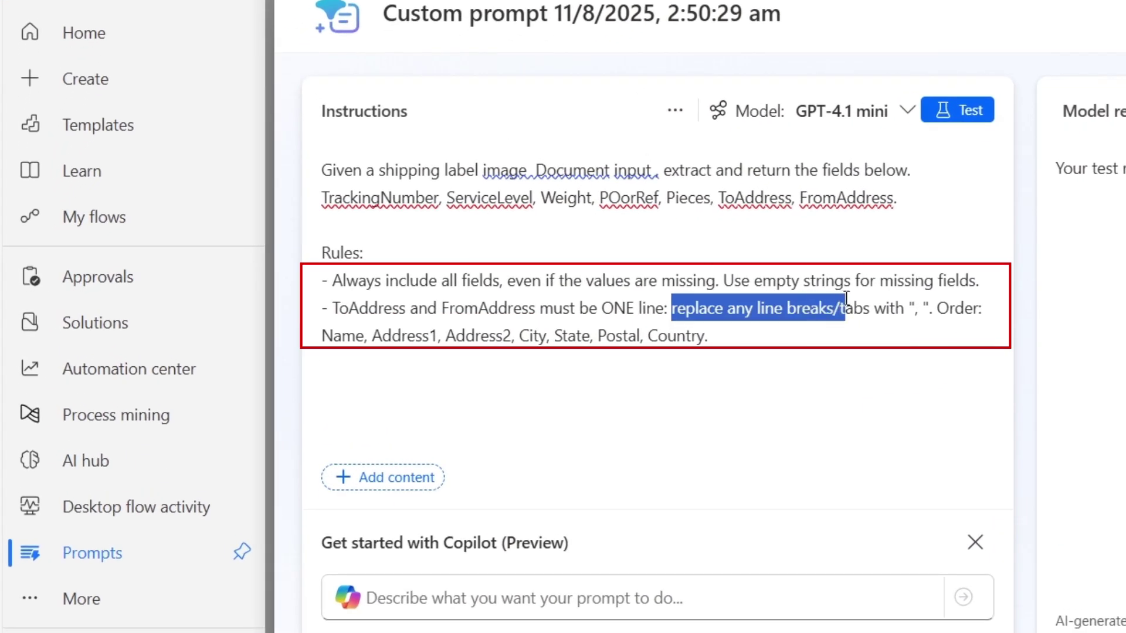
{"action": "left_click_drag", "start_coordinate": [846, 299], "coordinate": [933, 305]}
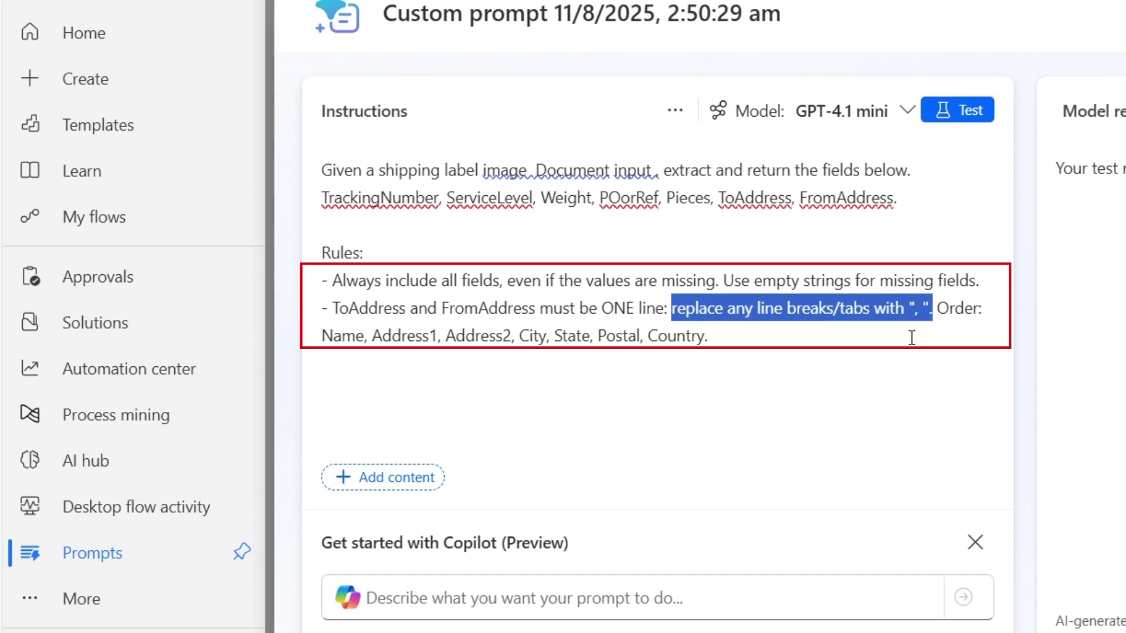
{"action": "triple_click", "coordinate": [369, 336]}
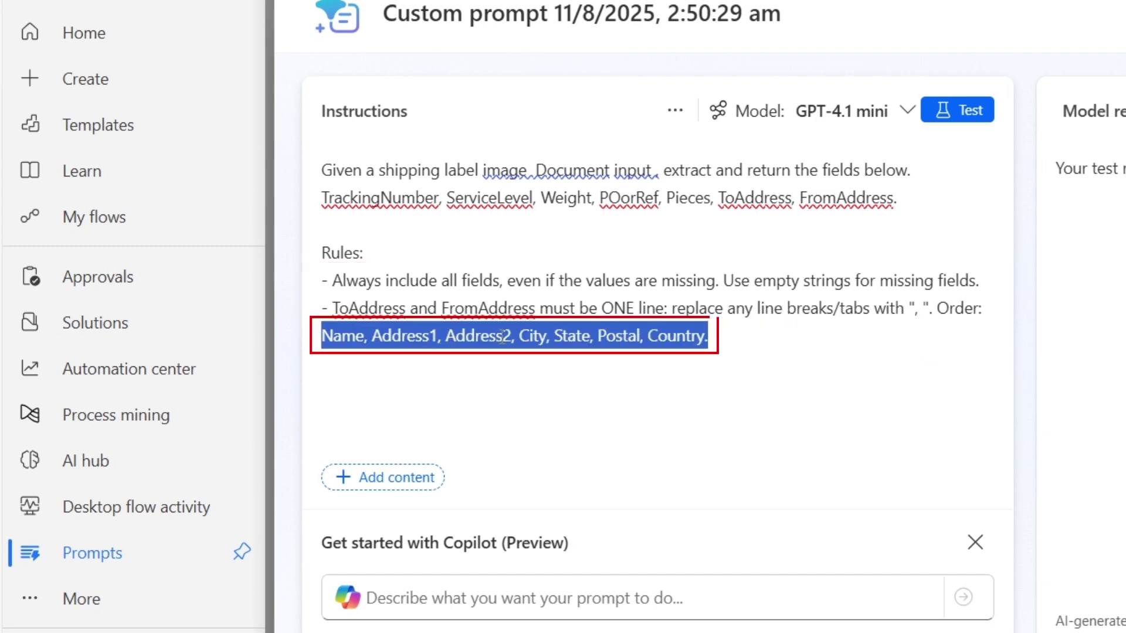
{"action": "left_click", "coordinate": [779, 331]}
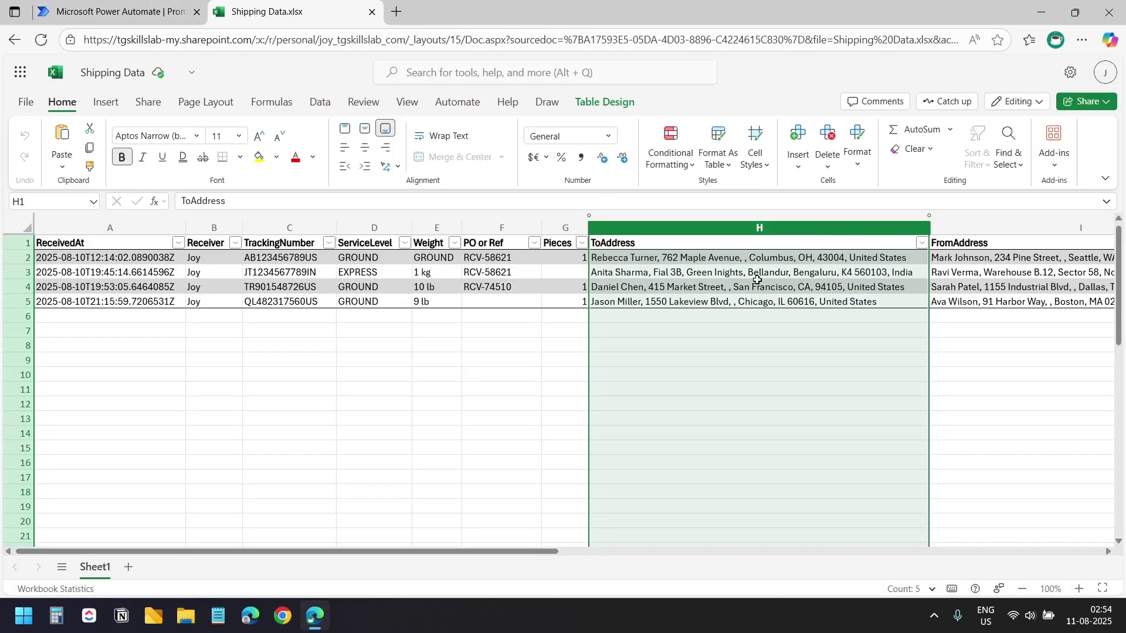
Step: Inspect the single-line ToAddress (H2) and FromAddress (I2) values in Shipping Data.xlsx
{"action": "left_click", "coordinate": [711, 259]}
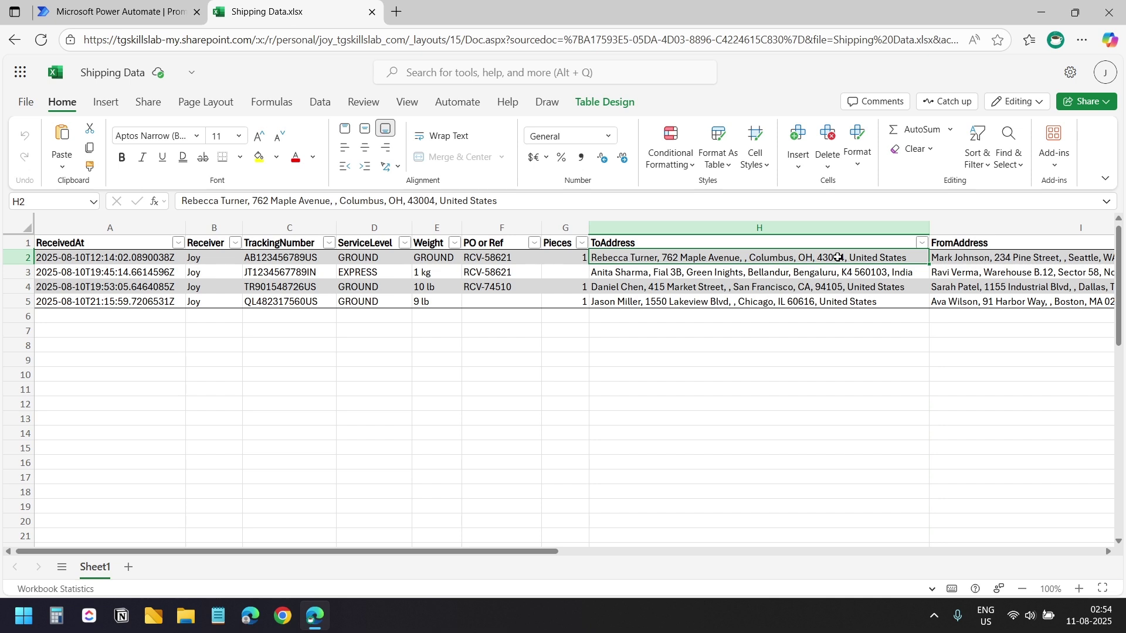
{"action": "left_click", "coordinate": [969, 258]}
{"action": "left_click_drag", "start_coordinate": [527, 551], "coordinate": [610, 551]}
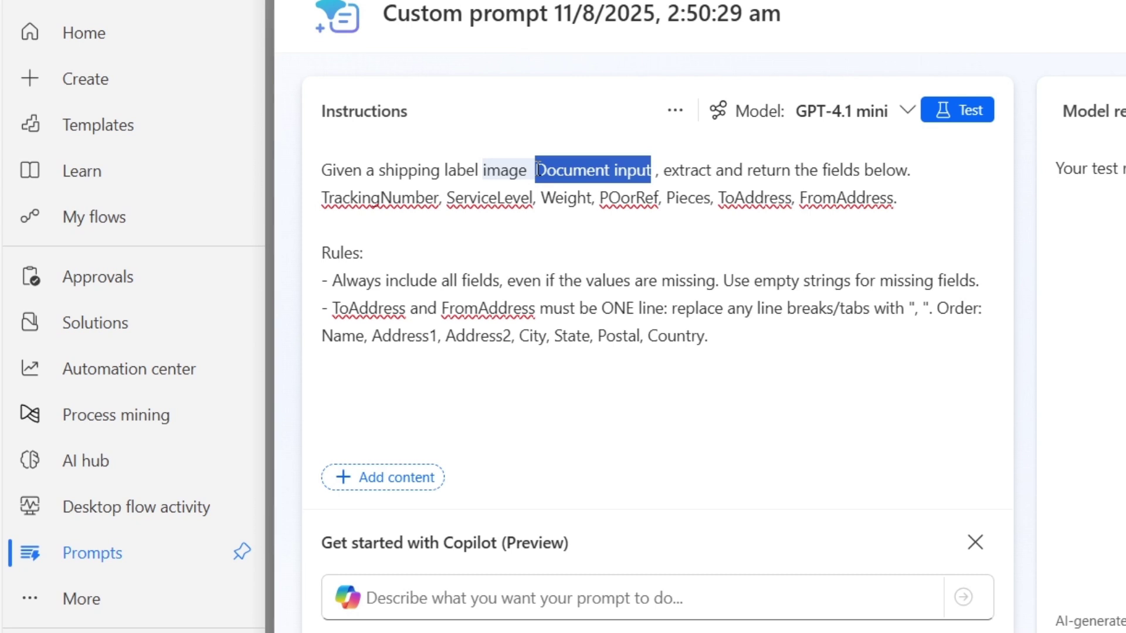
Step: Replace the plain 'Document input' text with an Image or document input and upload a sample label
{"action": "key", "text": "BackSpace"}
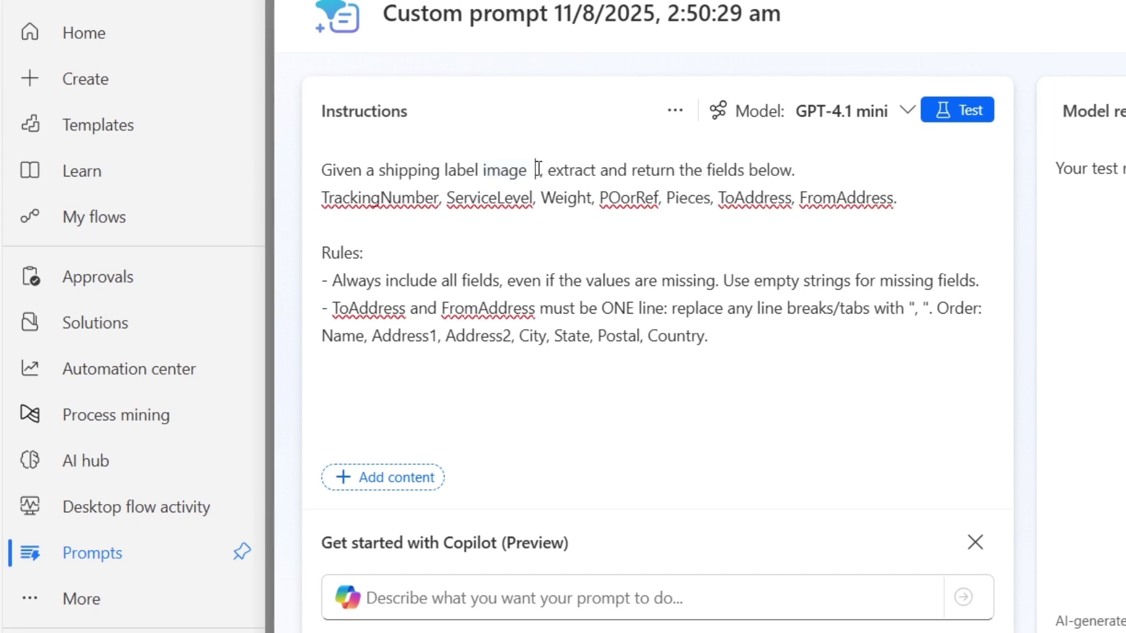
{"action": "left_click", "coordinate": [404, 484]}
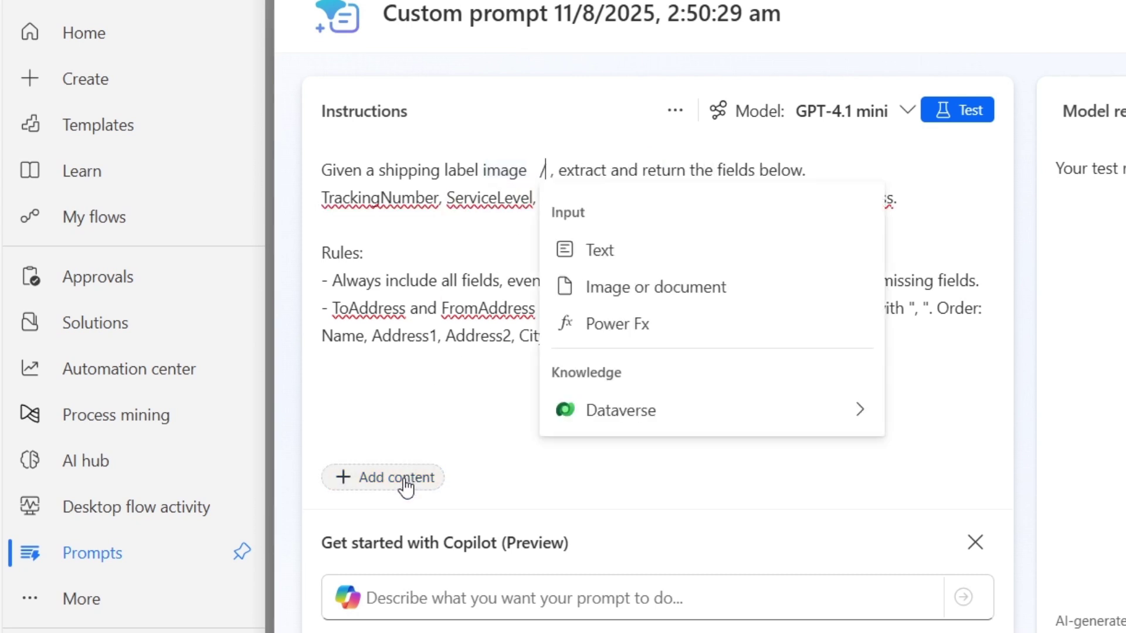
{"action": "left_click", "coordinate": [629, 305]}
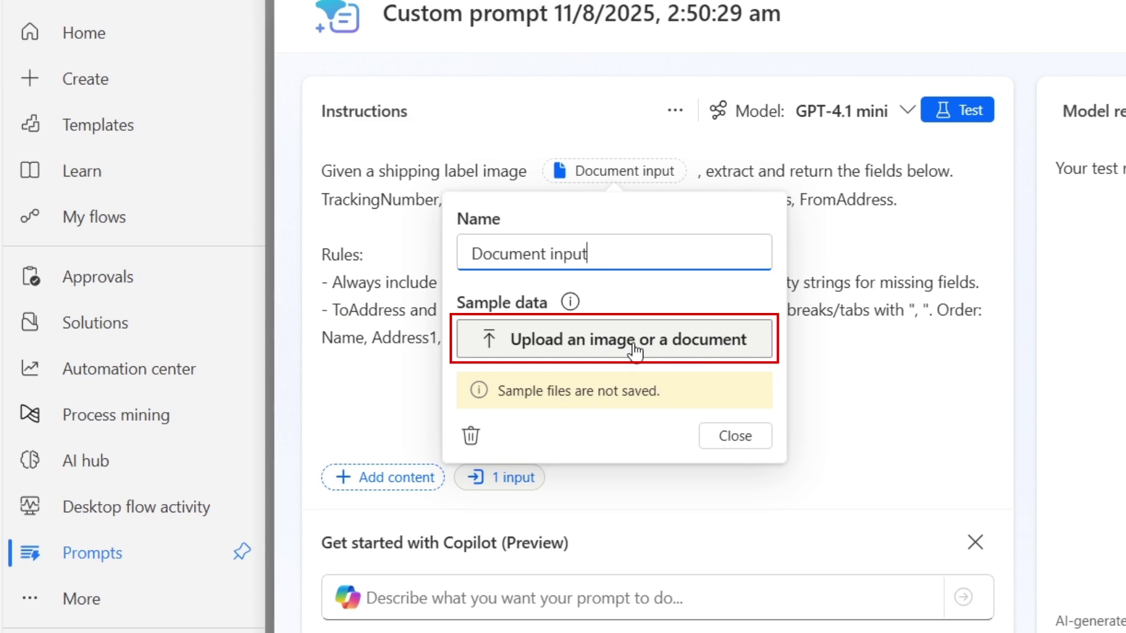
{"action": "left_click", "coordinate": [533, 356]}
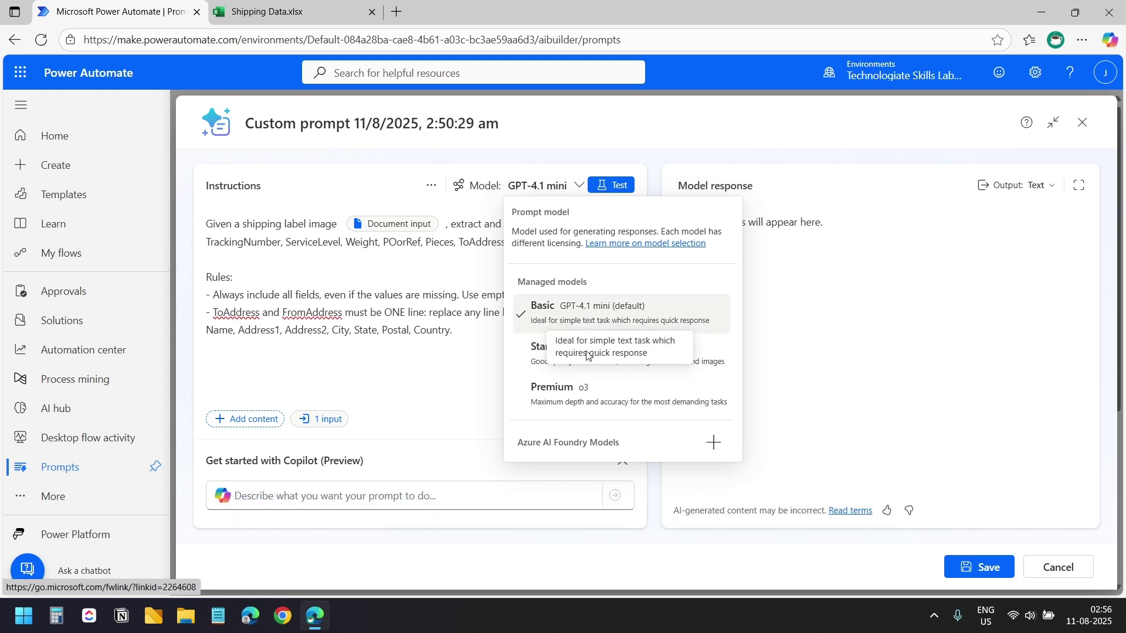
Step: Keep the GPT-4.1 mini model, set the prompt output to JSON, and run a test
{"action": "left_click", "coordinate": [465, 377]}
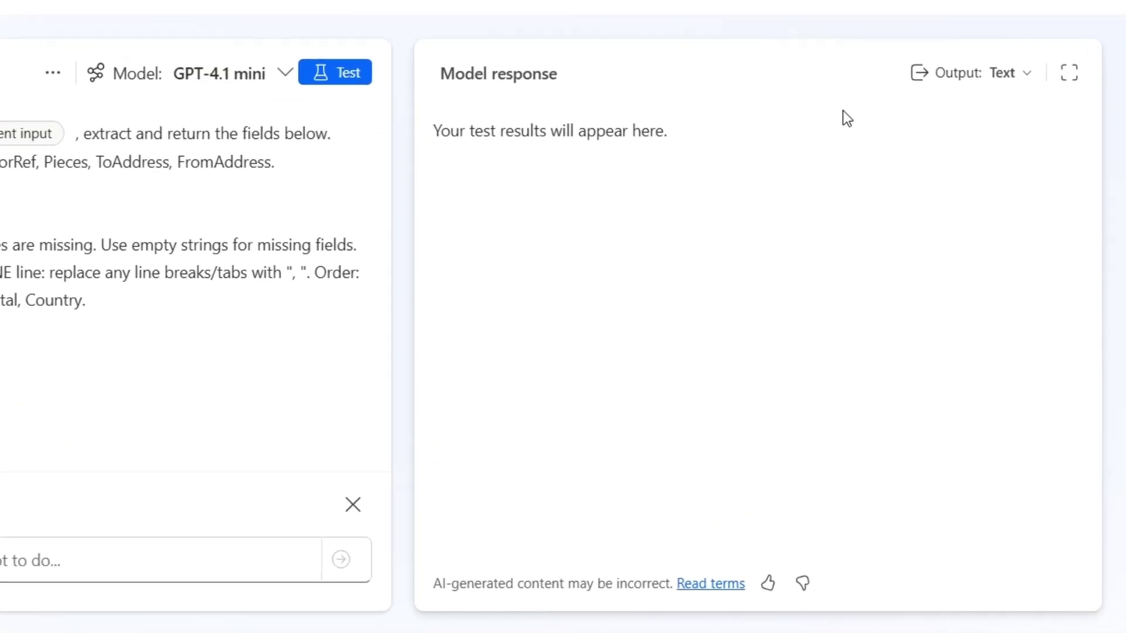
{"action": "left_click", "coordinate": [1014, 71]}
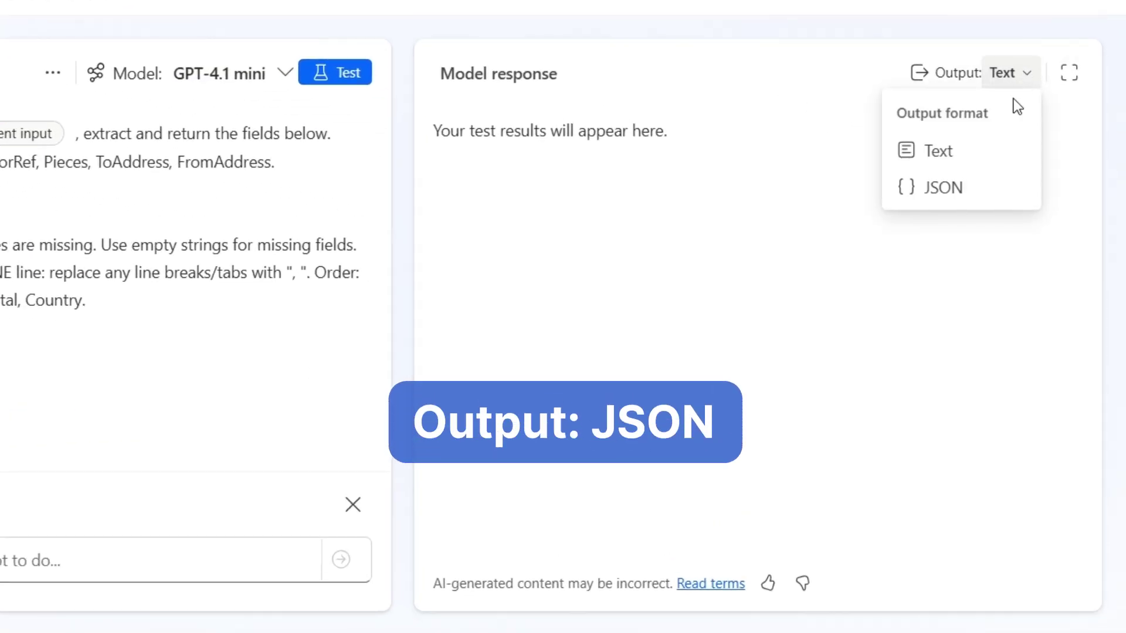
{"action": "left_click", "coordinate": [984, 190]}
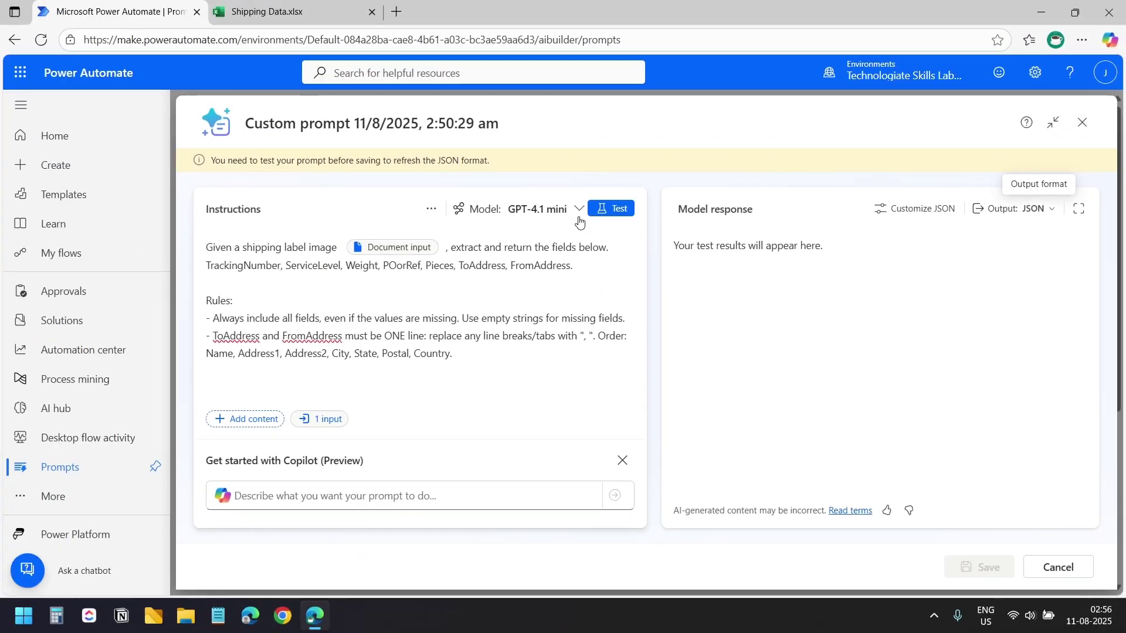
{"action": "left_click", "coordinate": [335, 109]}
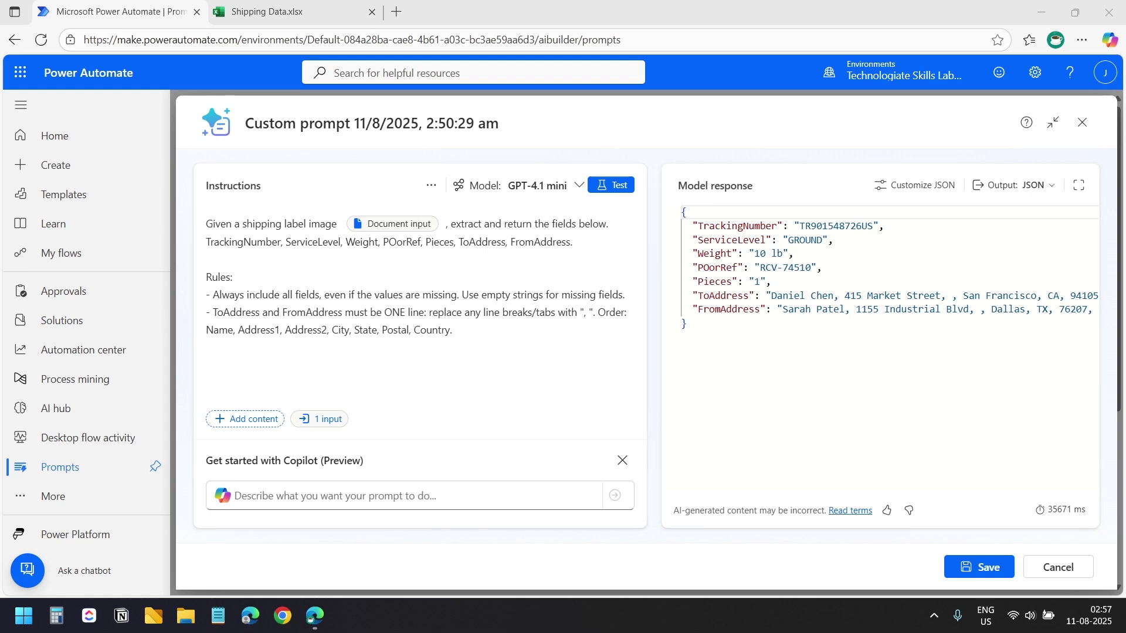
Step: Rename the prompt 'Shipping Label Extractor', save it, and go to the Create page
{"action": "left_click", "coordinate": [584, 112]}
{"action": "type", "text": "Shipping Label Extractor"}
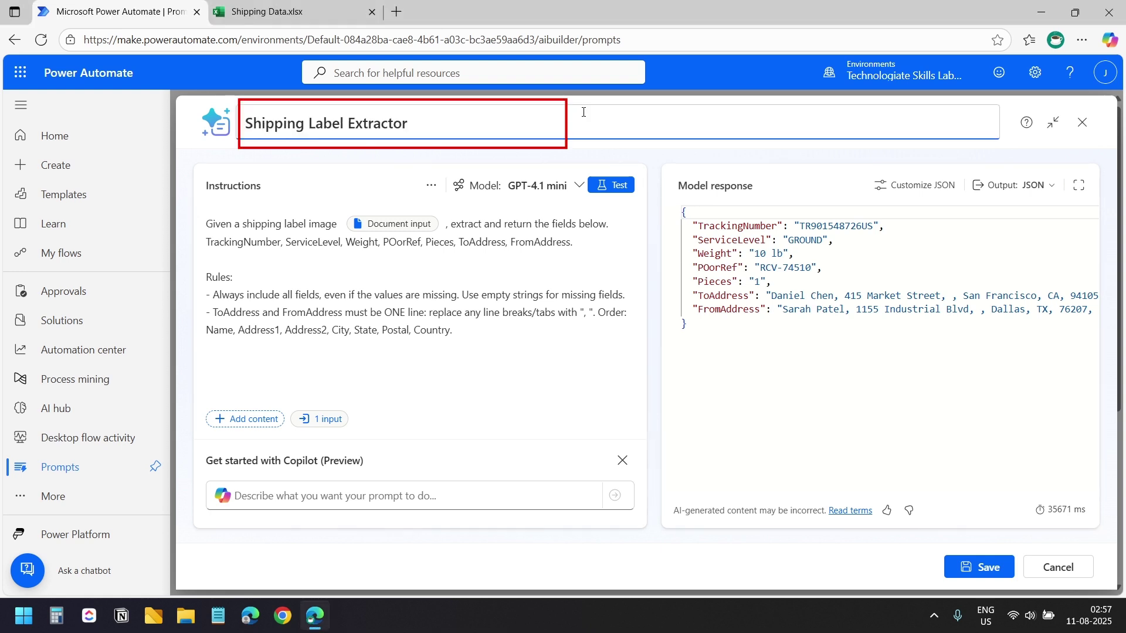
{"action": "left_click", "coordinate": [984, 566]}
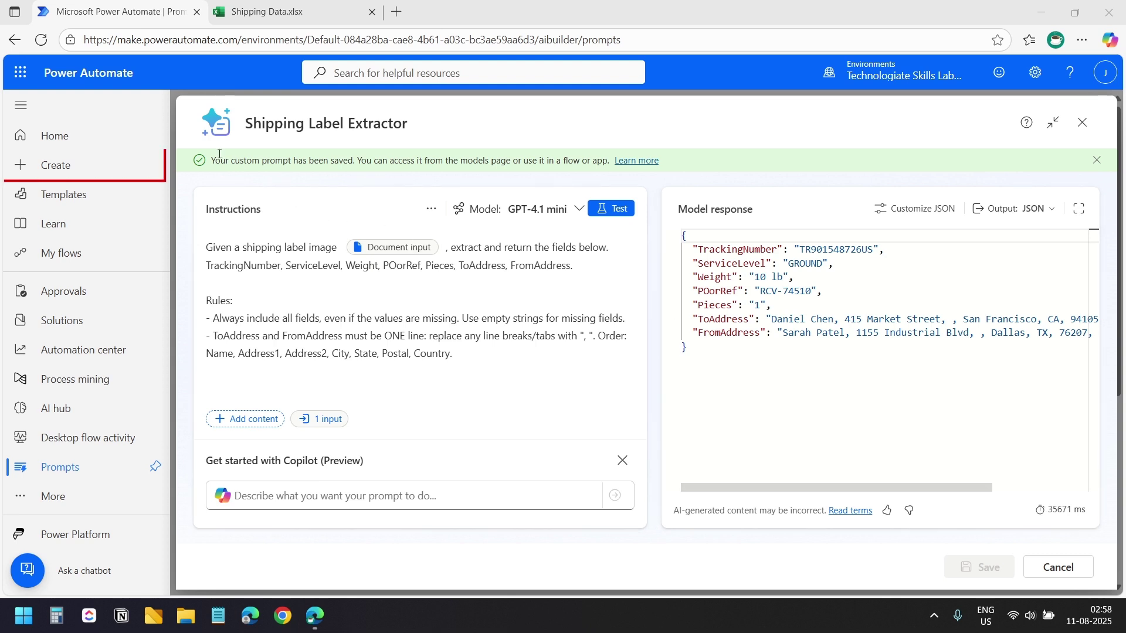
{"action": "left_click", "coordinate": [89, 167]}
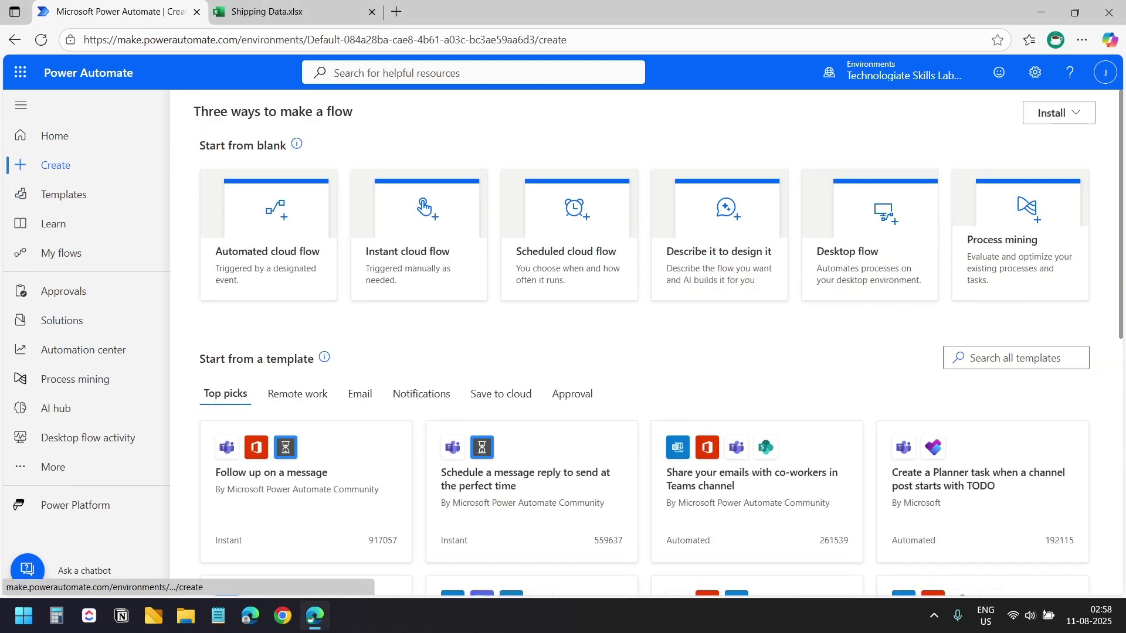
Step: Create an instant cloud flow named 'Shipping Data Log' using the Manually trigger a flow trigger
{"action": "left_click", "coordinate": [441, 261]}
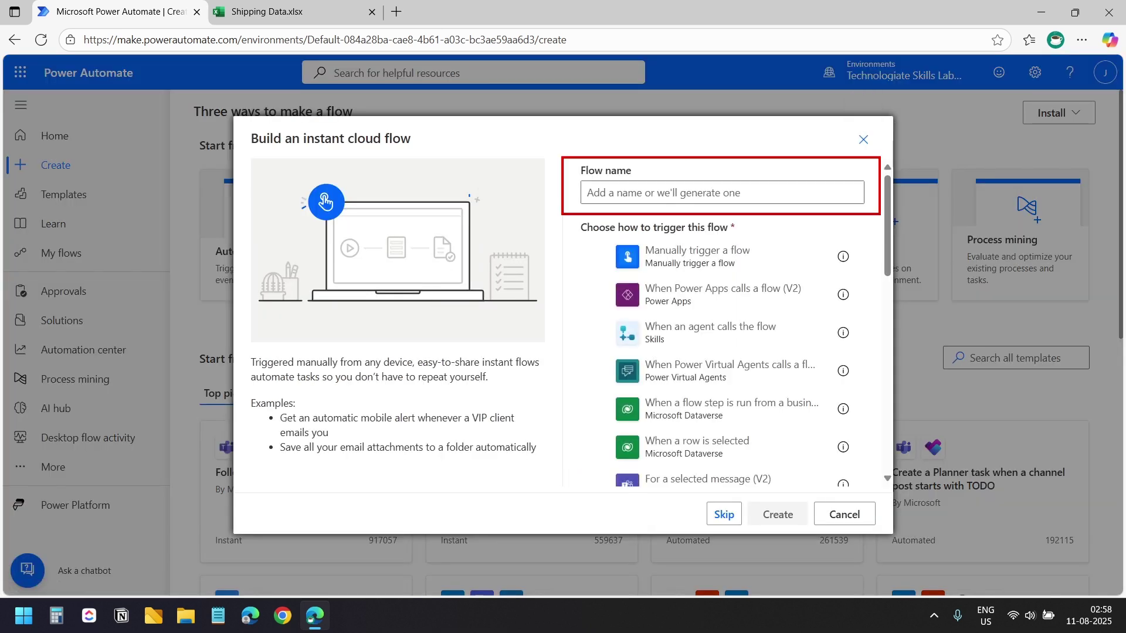
{"action": "left_click", "coordinate": [686, 196]}
{"action": "type", "text": "Shipping Data Log"}
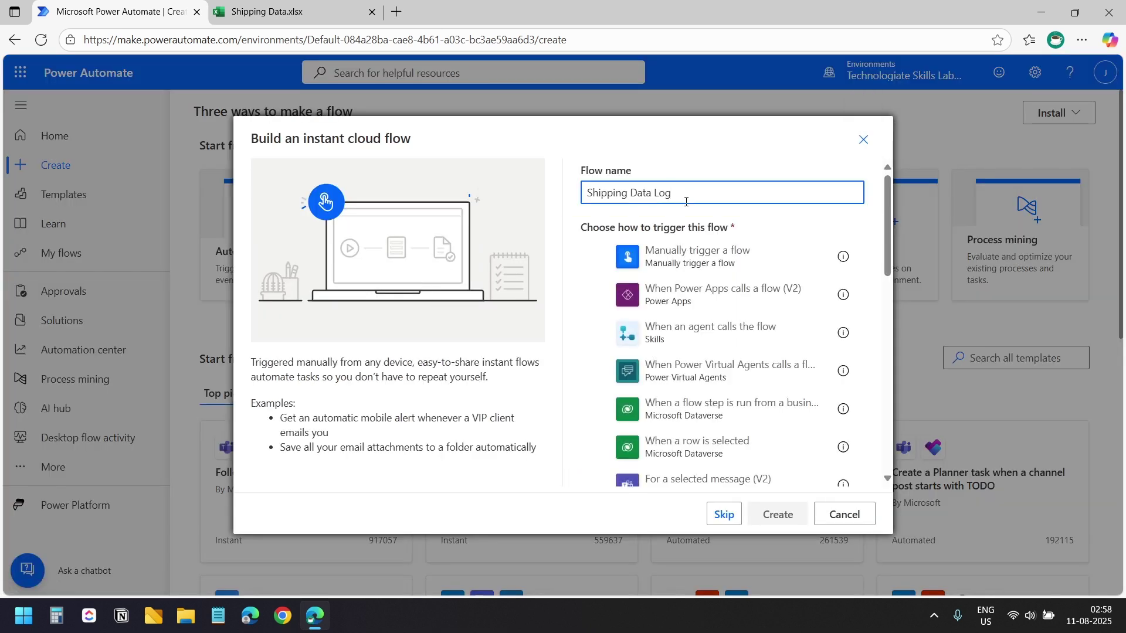
{"action": "left_click", "coordinate": [598, 256]}
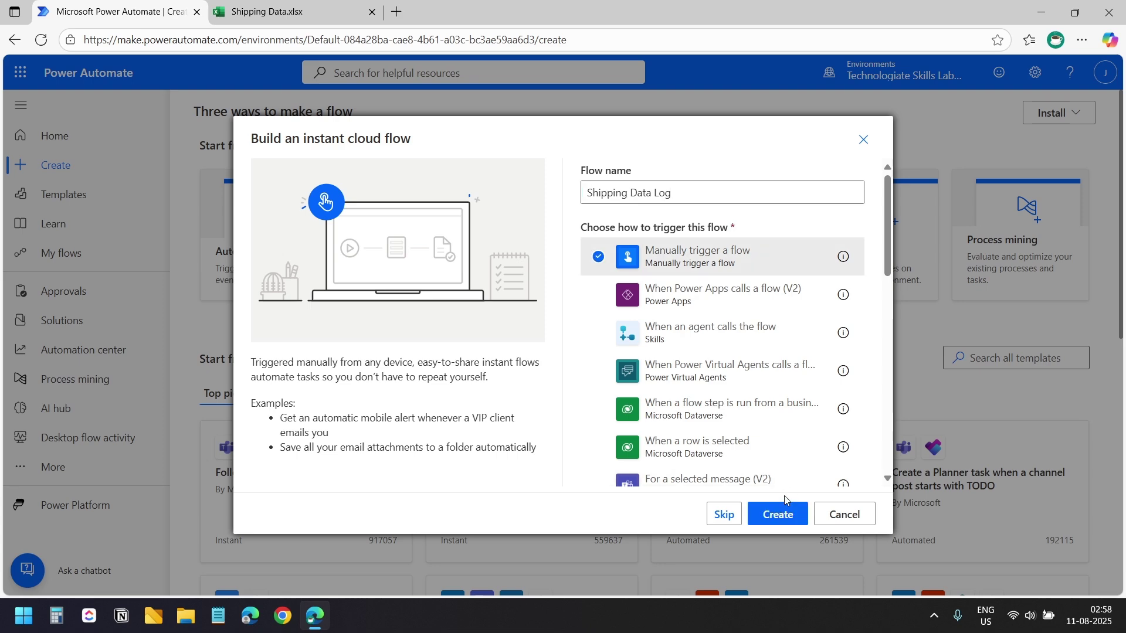
{"action": "left_click", "coordinate": [782, 512]}
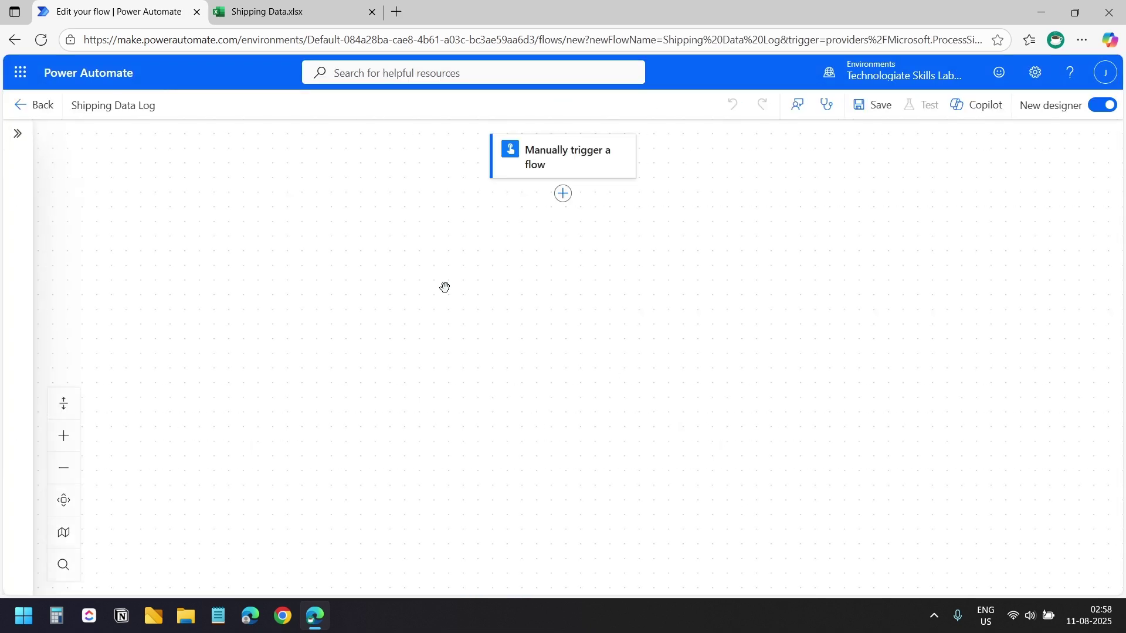
{"action": "left_click", "coordinate": [575, 163]}
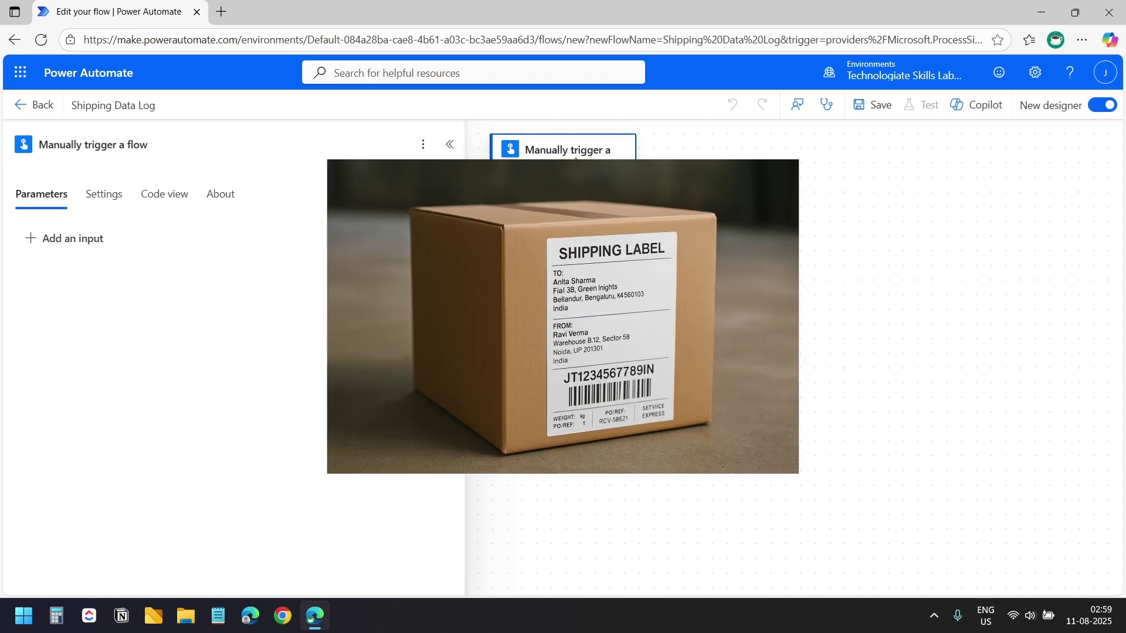
Step: Add a File input to the manual trigger and return to the flow canvas
{"action": "left_click", "coordinate": [88, 245]}
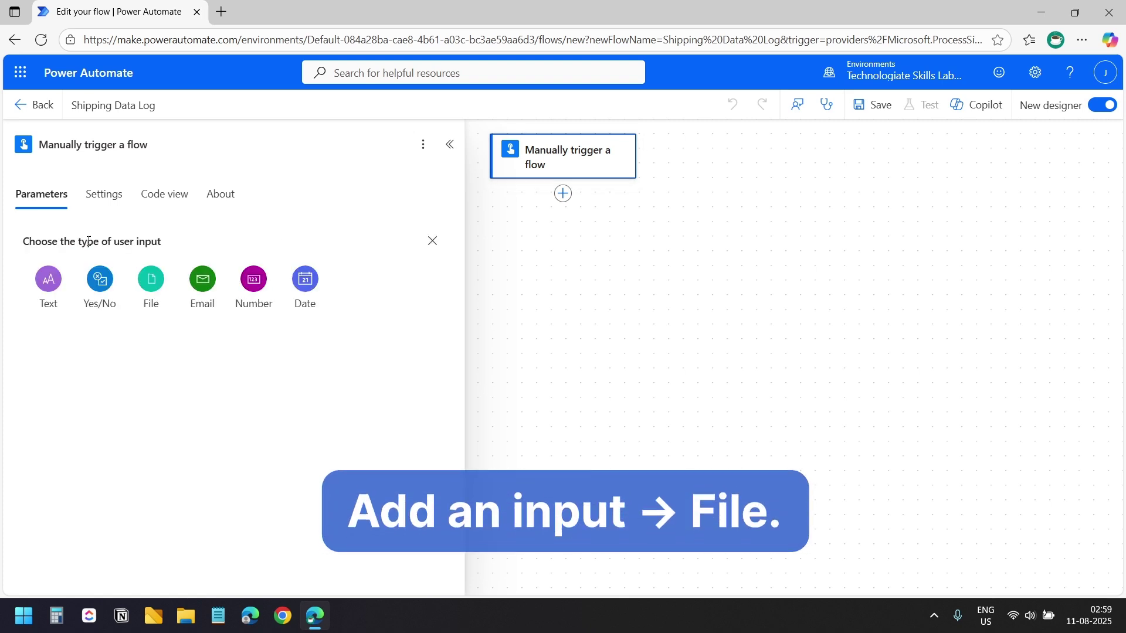
{"action": "left_click", "coordinate": [151, 285]}
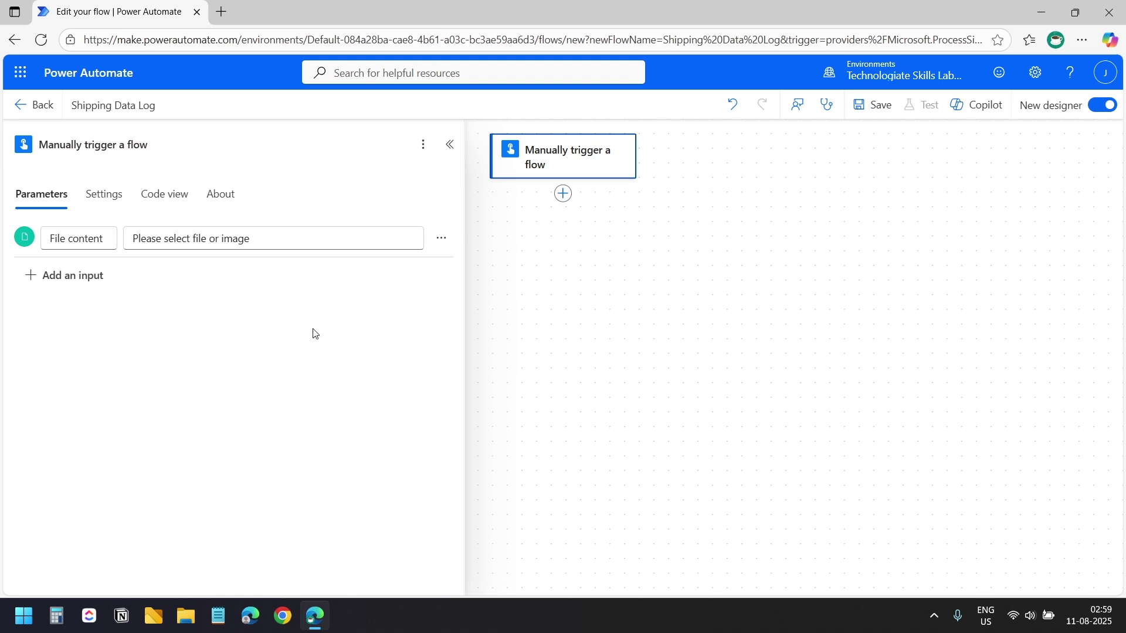
{"action": "left_click", "coordinate": [754, 267]}
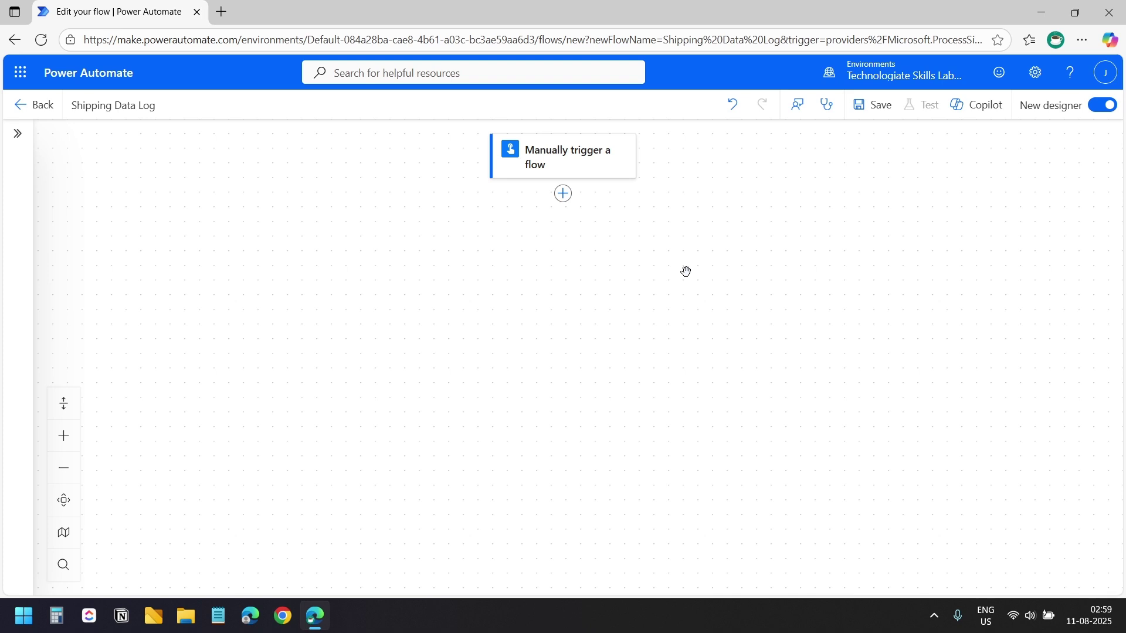
{"action": "scroll", "coordinate": [685, 270], "scroll_direction": "down", "scroll_amount": 1}
{"action": "left_click", "coordinate": [20, 72]}
Step: Create a blank Excel workbook named 'Shipping Log'
{"action": "left_click", "coordinate": [343, 170]}
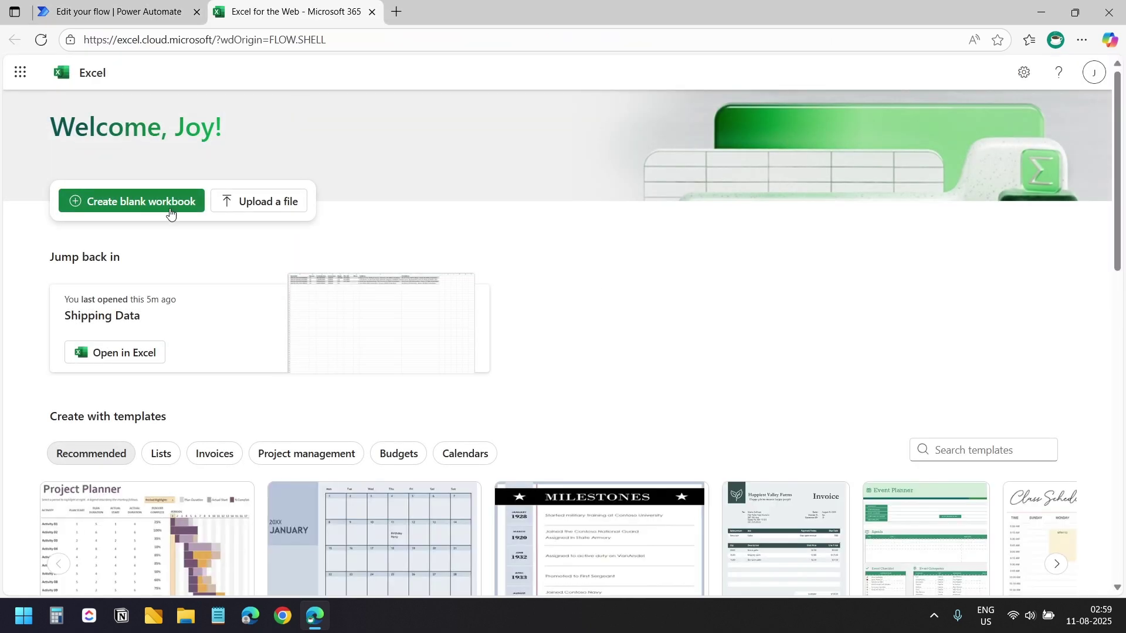
{"action": "left_click", "coordinate": [170, 211]}
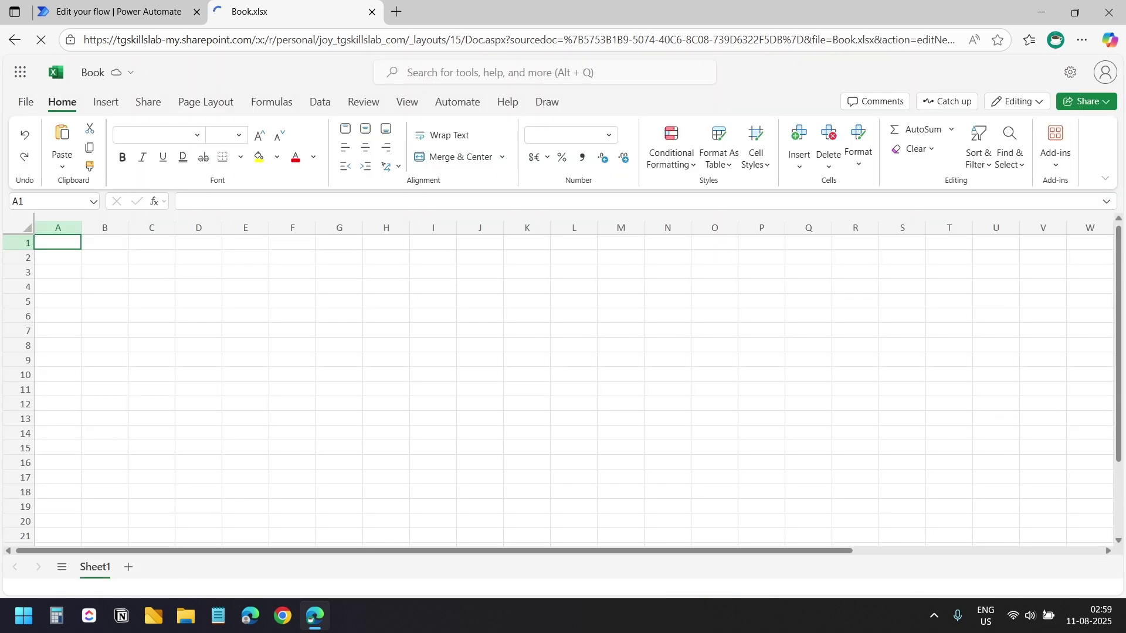
{"action": "left_click", "coordinate": [100, 74]}
{"action": "type", "text": "Shipping Log"}
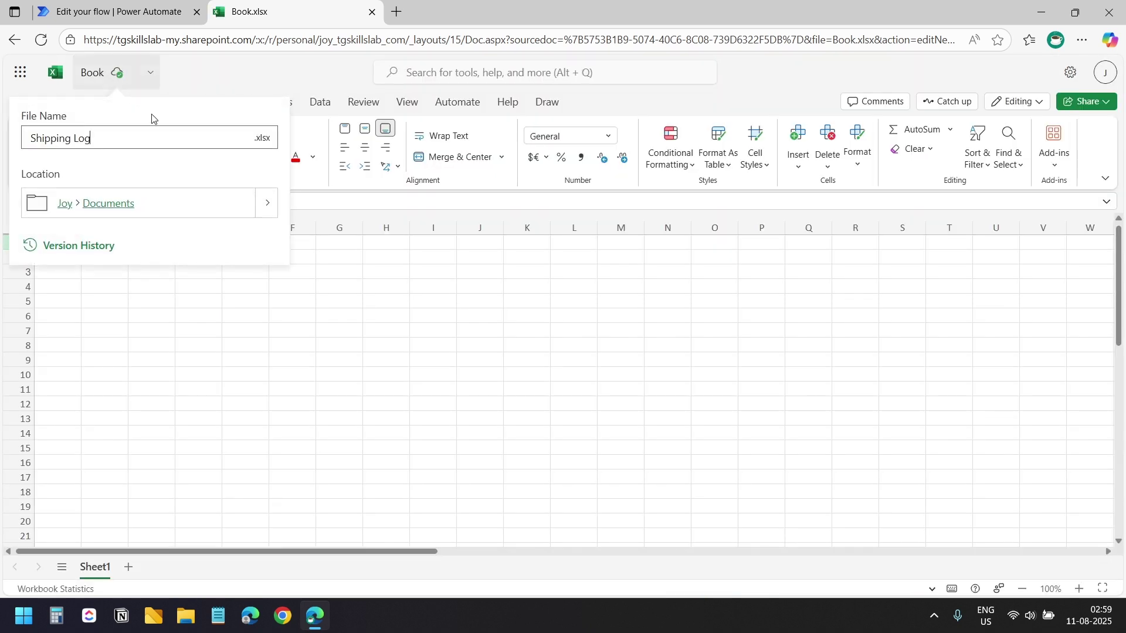
{"action": "left_click", "coordinate": [295, 298]}
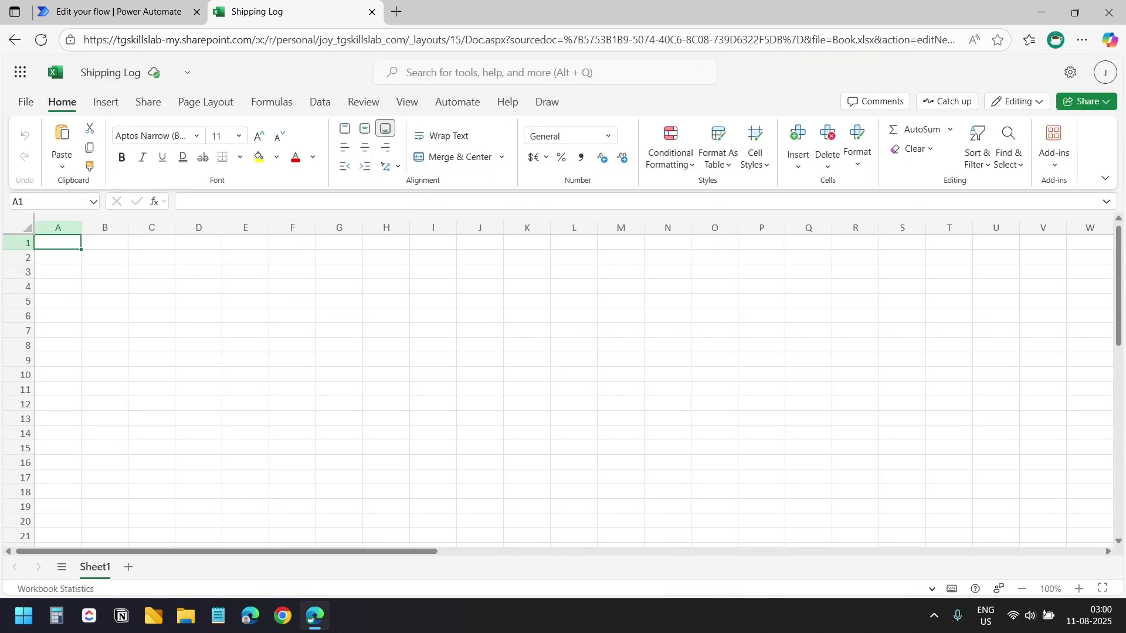
Step: Paste the nine column headers, ReceivedAt through FromAddress, into row 1
{"action": "type", "text": "ReceivedAt\tReceiver\tTrackingNumber\tServiceLevel\tWeight\tPO or Ref\tPieces\tToAddress\tFromAddress"}
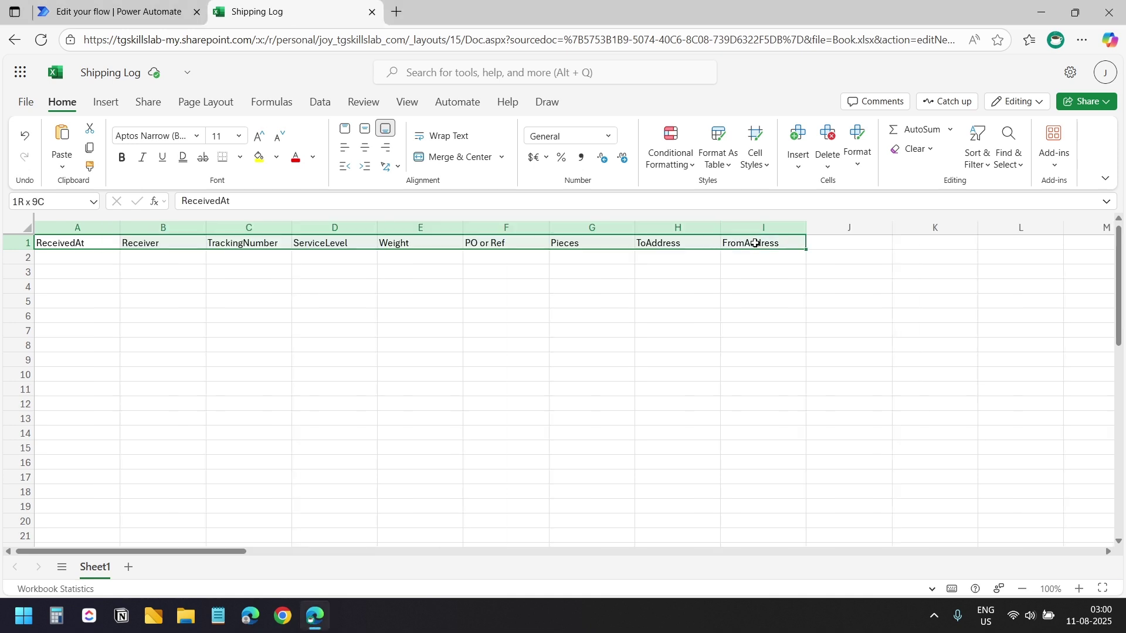
{"action": "left_click", "coordinate": [235, 226]}
{"action": "key", "text": "ctrl+shift+Right"}
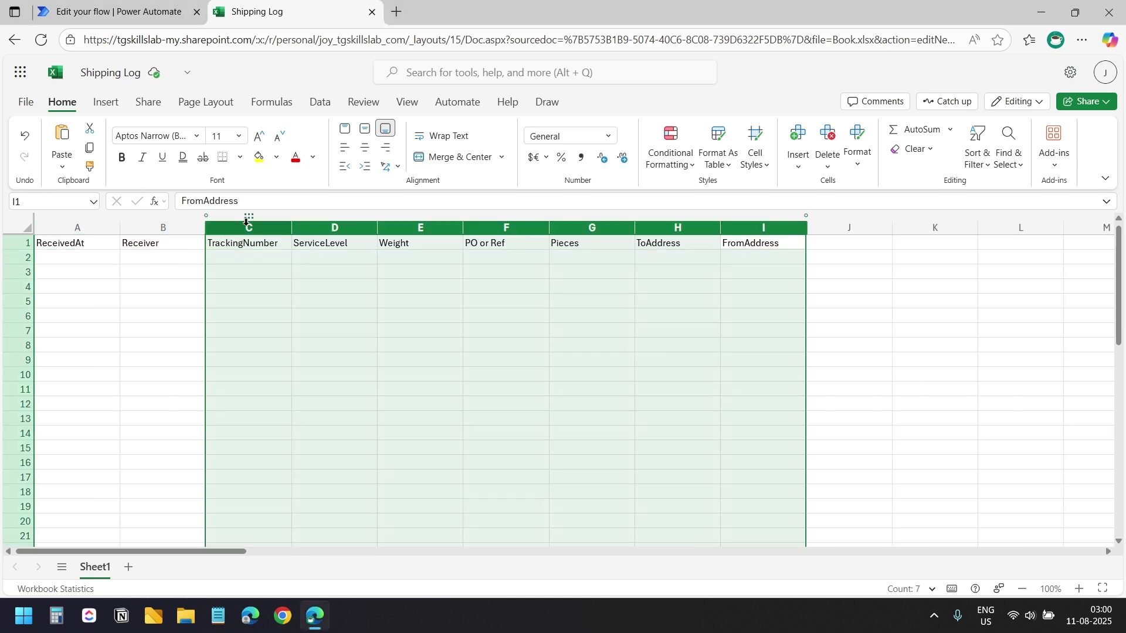
{"action": "left_click", "coordinate": [69, 223]}
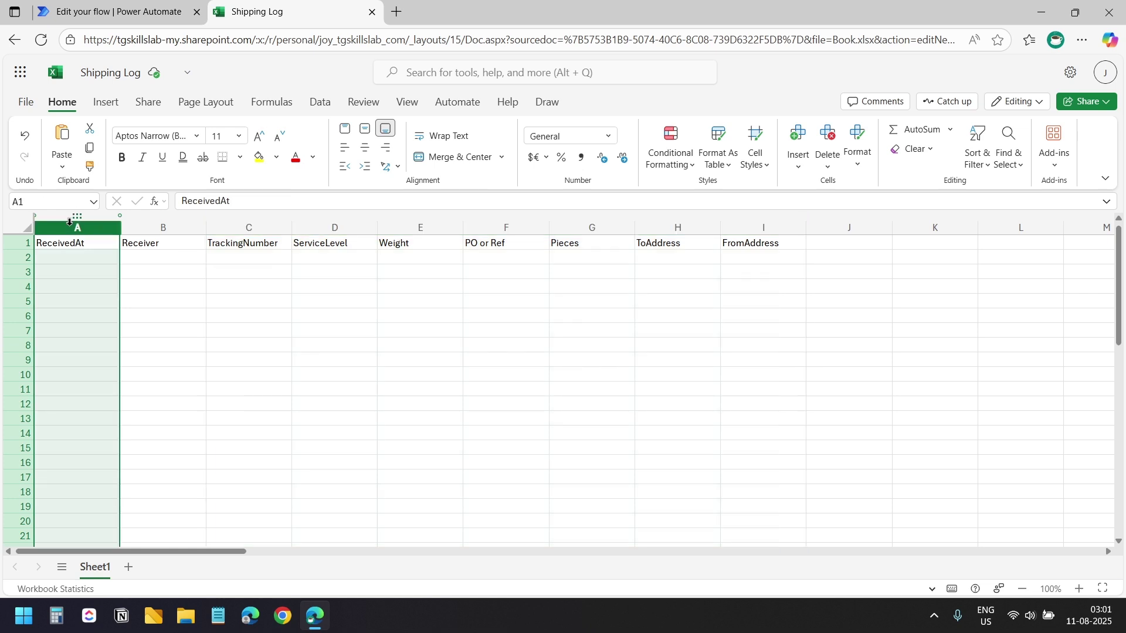
{"action": "left_click", "coordinate": [163, 223]}
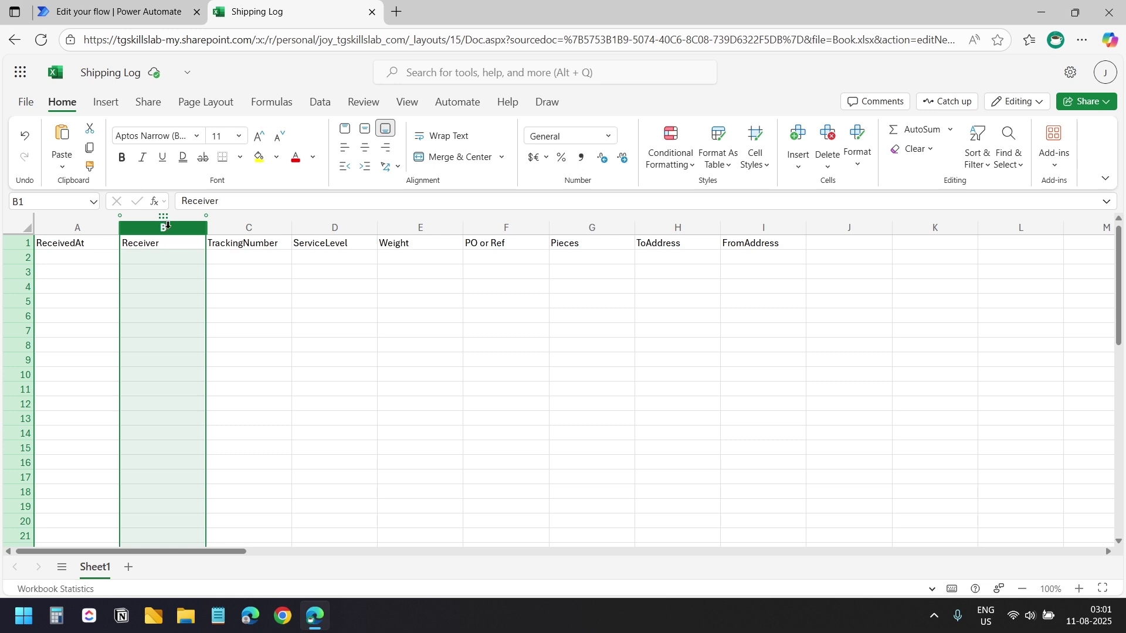
{"action": "left_click_drag", "start_coordinate": [165, 225], "coordinate": [79, 224]}
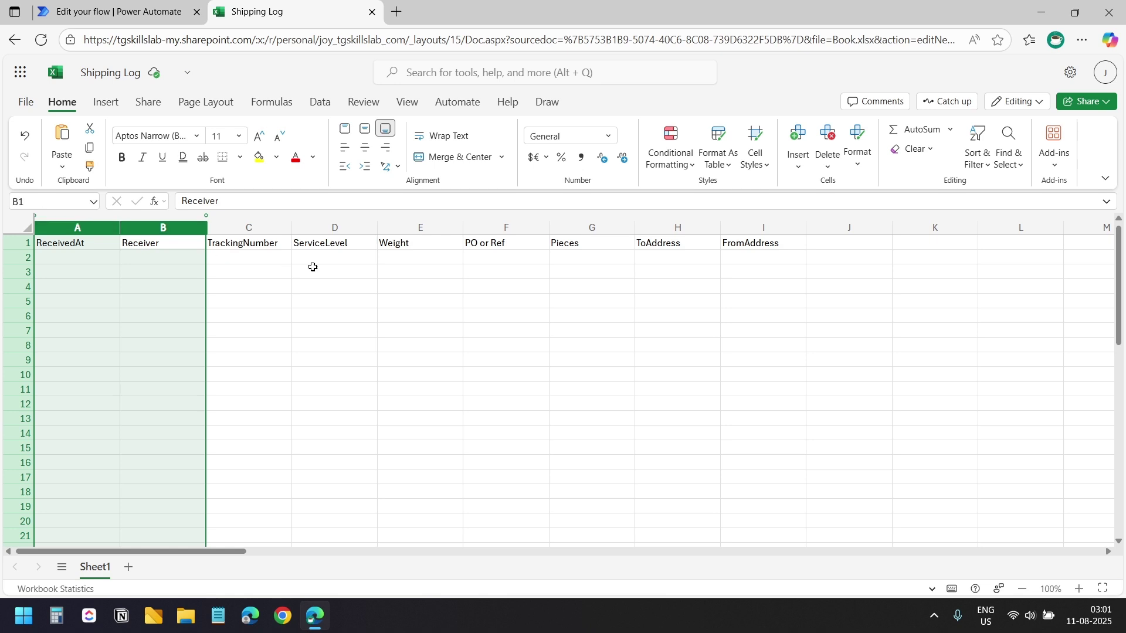
{"action": "left_click", "coordinate": [341, 268]}
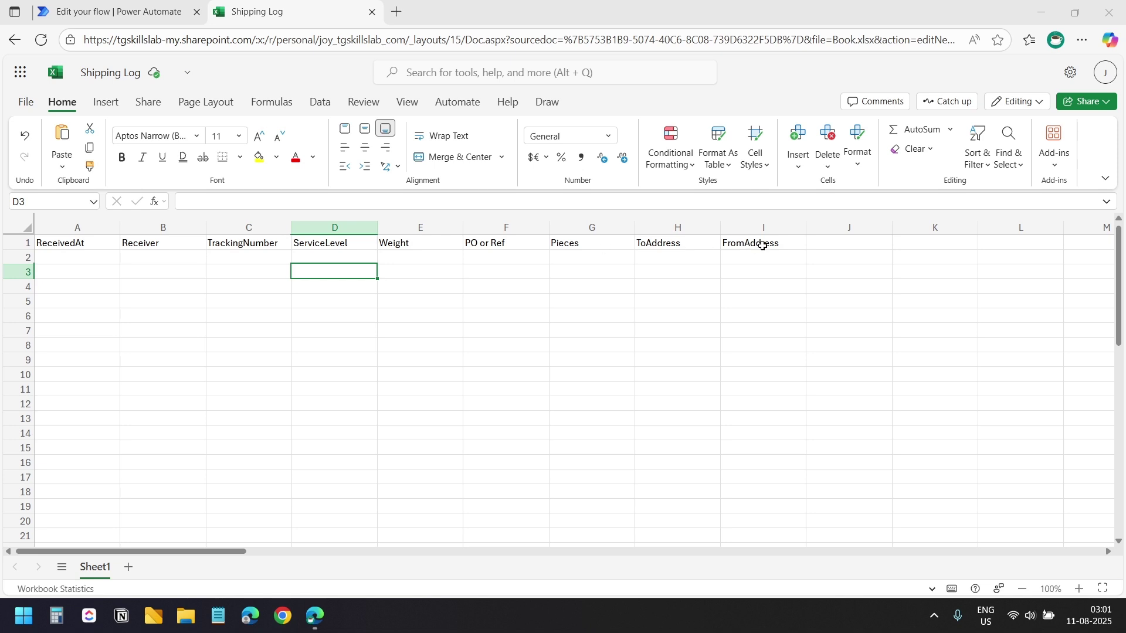
Step: Select the headers A1:I1 and format them with a light table style
{"action": "left_click_drag", "start_coordinate": [762, 245], "coordinate": [78, 246]}
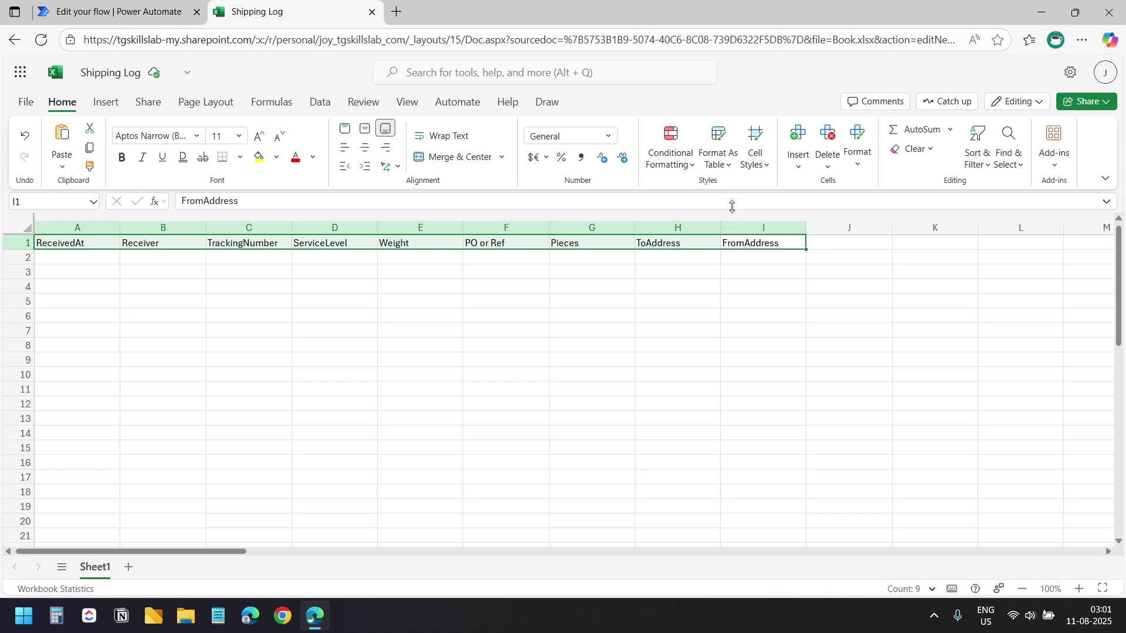
{"action": "left_click", "coordinate": [728, 169]}
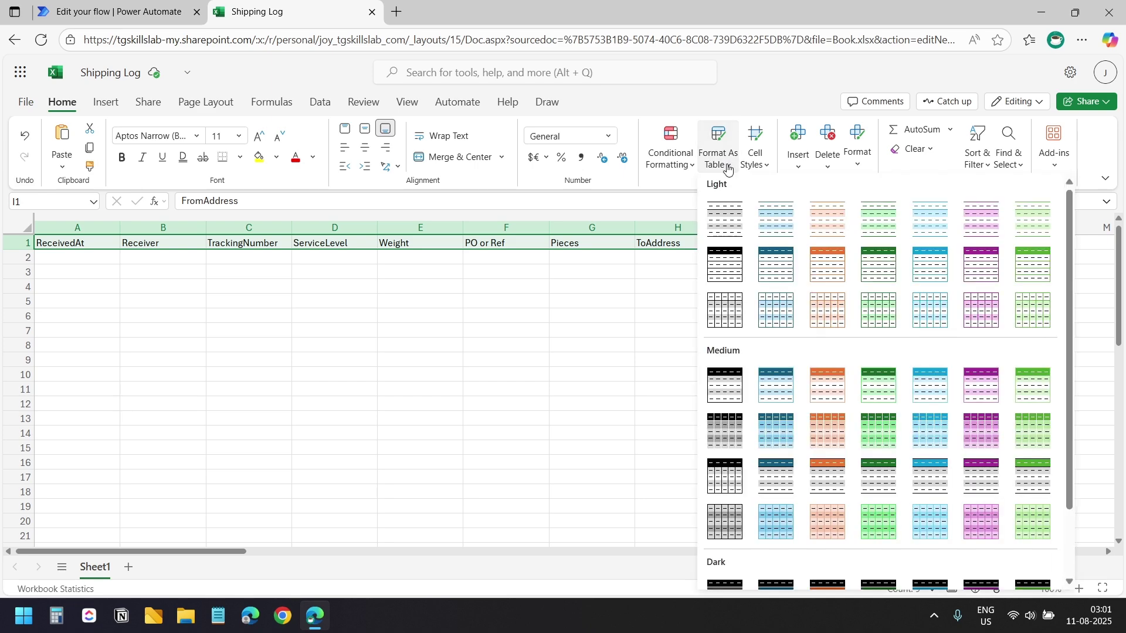
{"action": "left_click", "coordinate": [733, 268]}
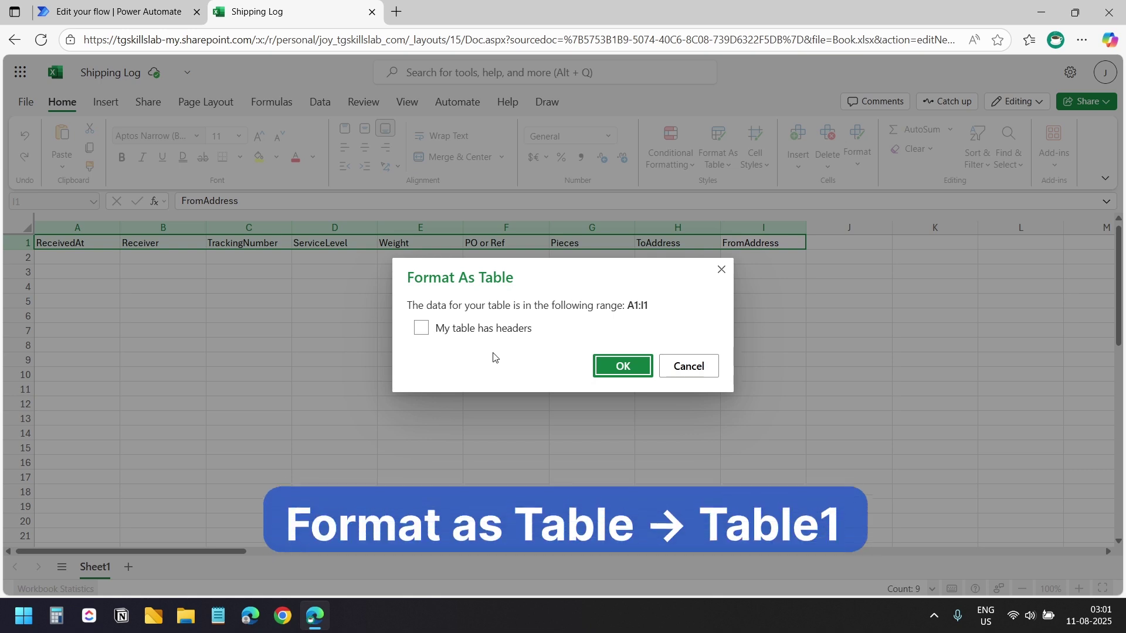
Step: Confirm A1:I1 as a table with headers and check its name, Table1, in Table Design
{"action": "left_click", "coordinate": [420, 330]}
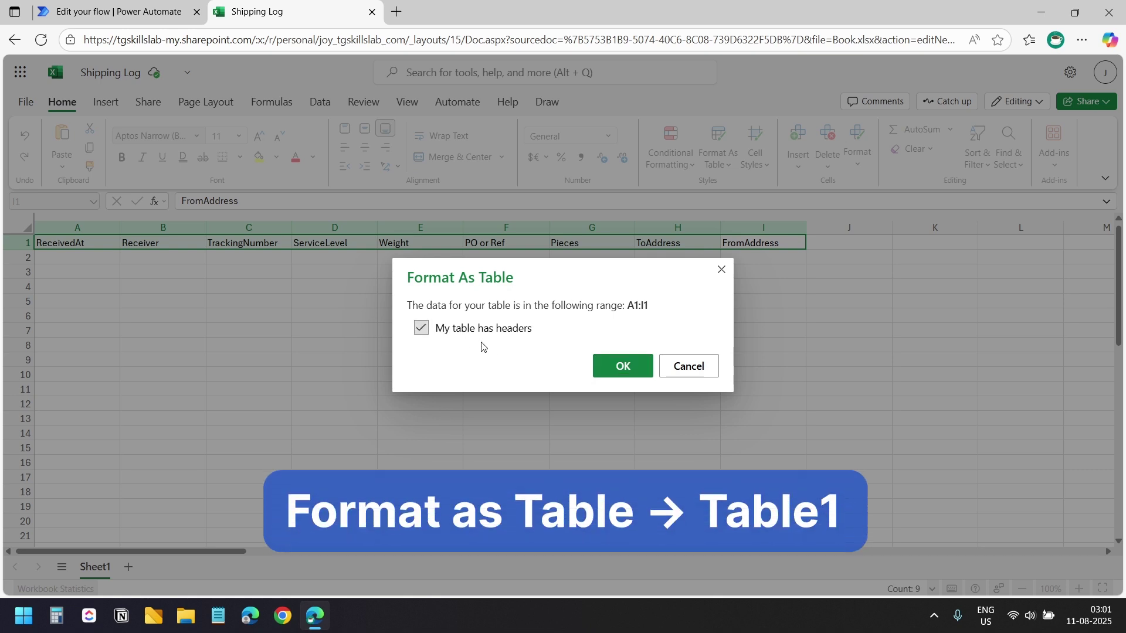
{"action": "left_click", "coordinate": [611, 367]}
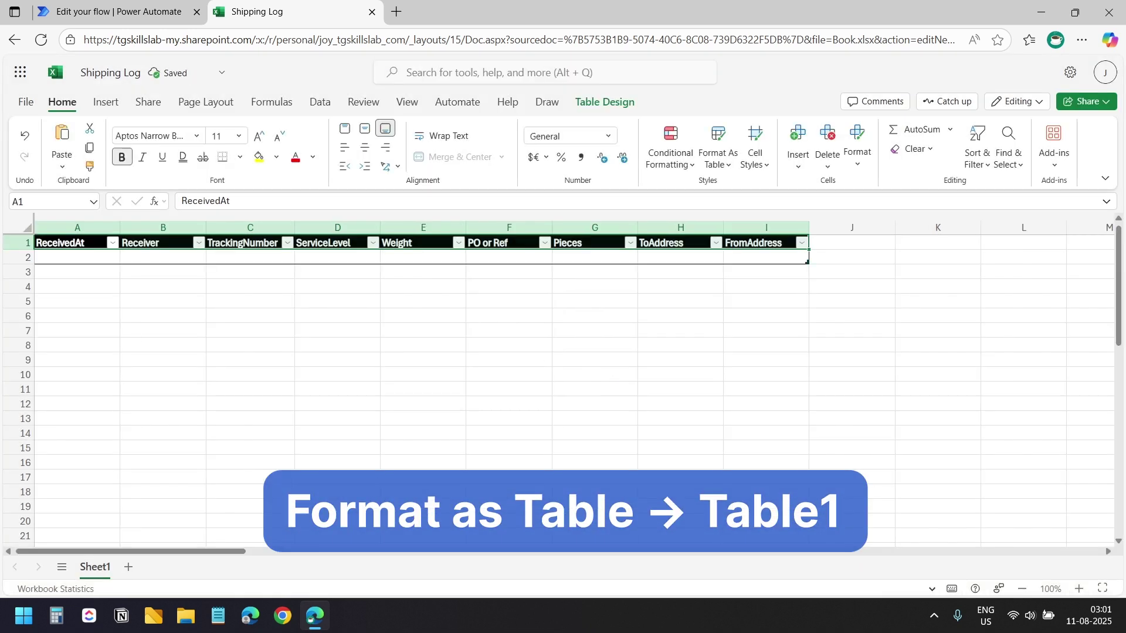
{"action": "left_click", "coordinate": [110, 256]}
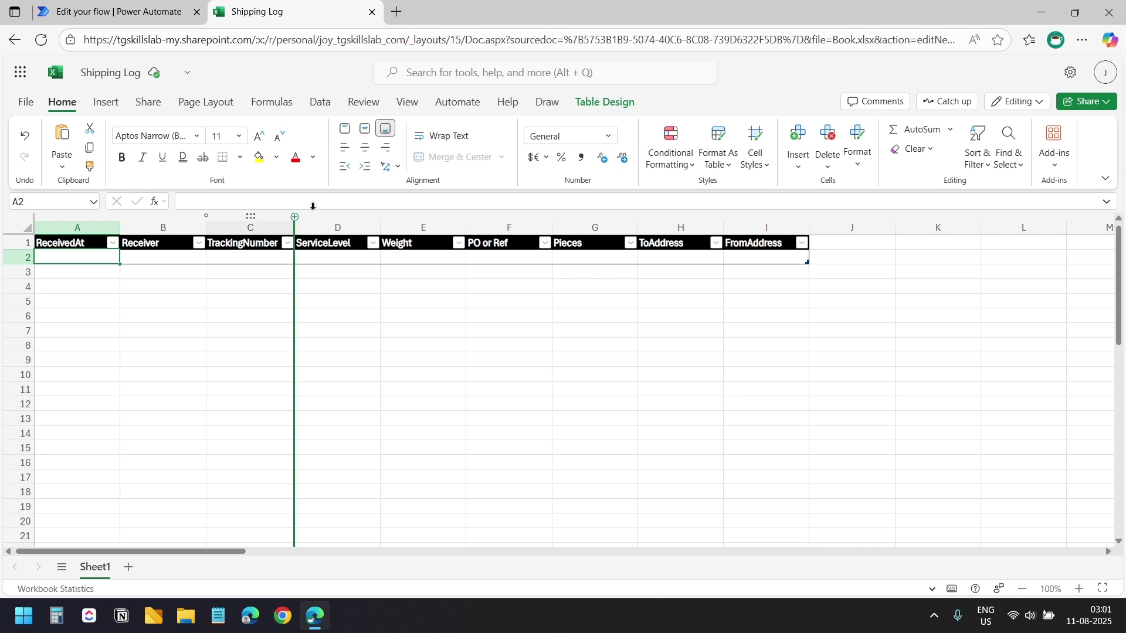
{"action": "left_click", "coordinate": [596, 109]}
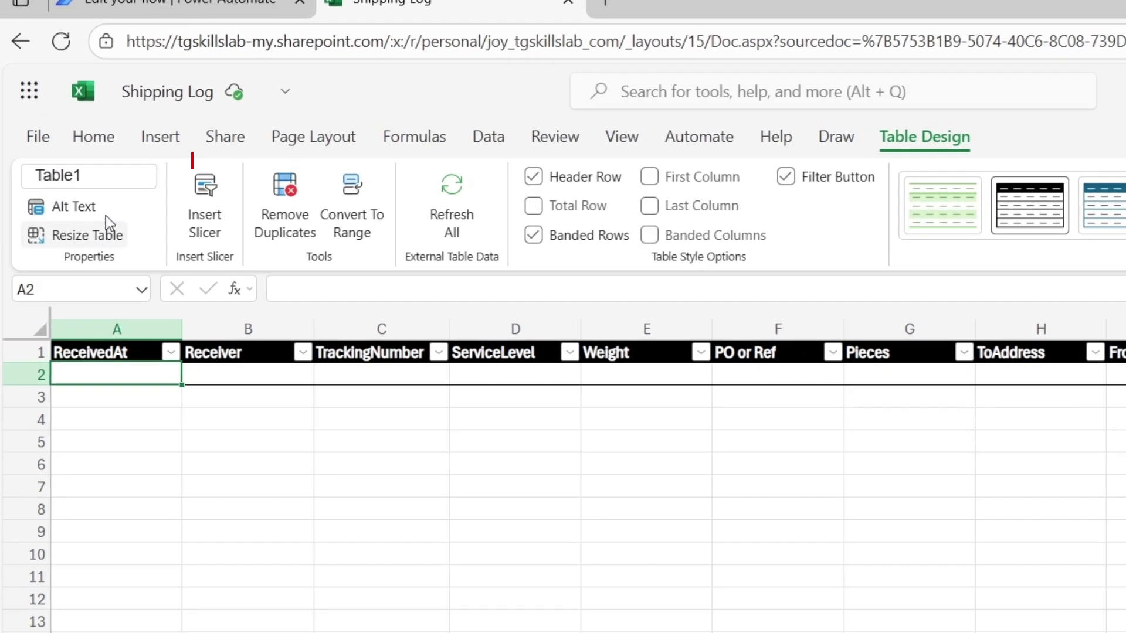
{"action": "left_click", "coordinate": [106, 176]}
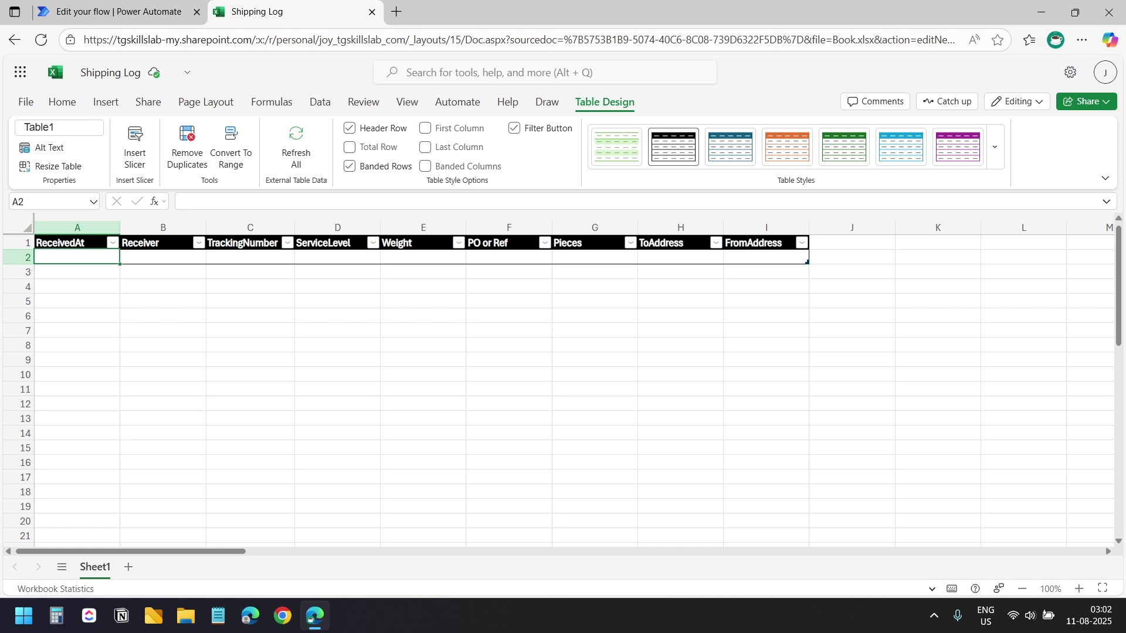
Step: Add a Run a prompt action after the trigger, using the Shipping Label Extractor prompt
{"action": "left_click", "coordinate": [124, 13]}
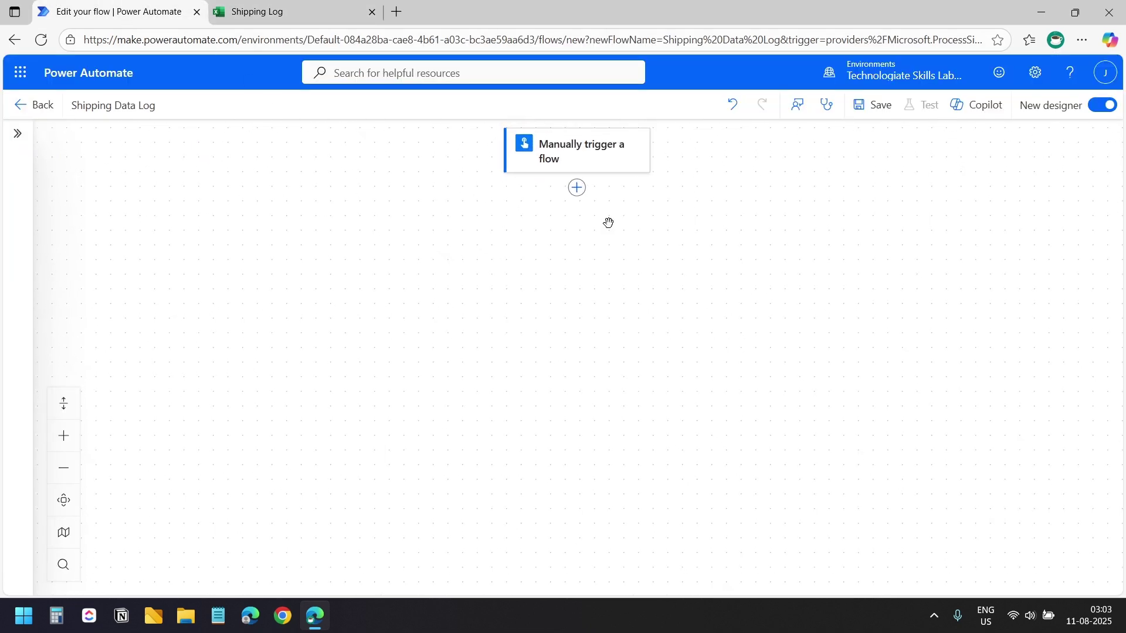
{"action": "left_click", "coordinate": [577, 189]}
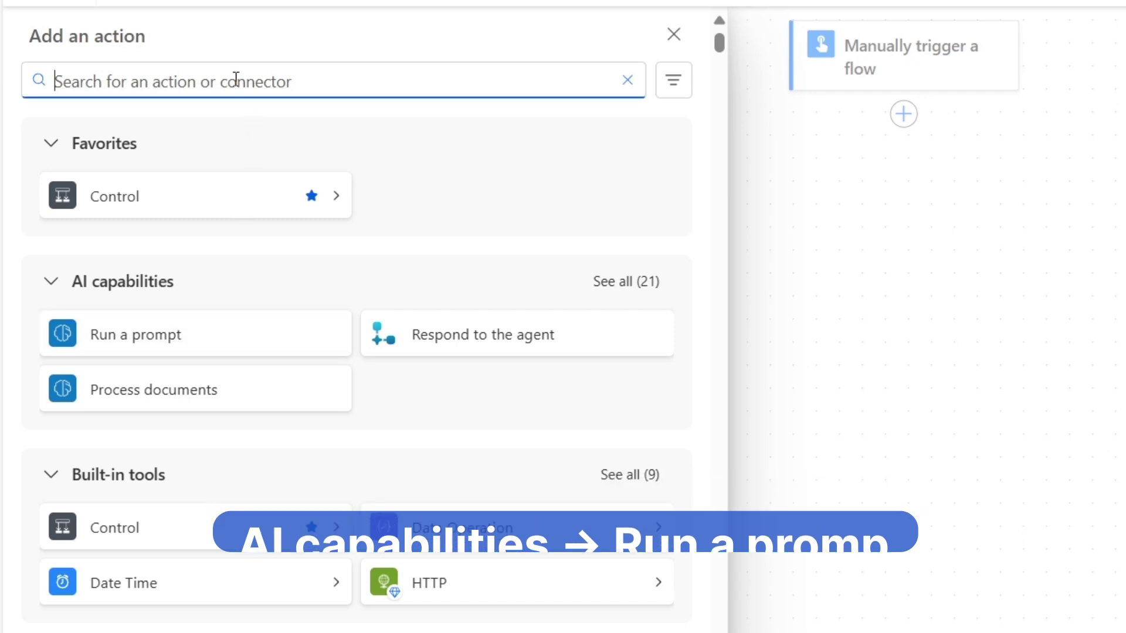
{"action": "type", "text": "Run a prompt"}
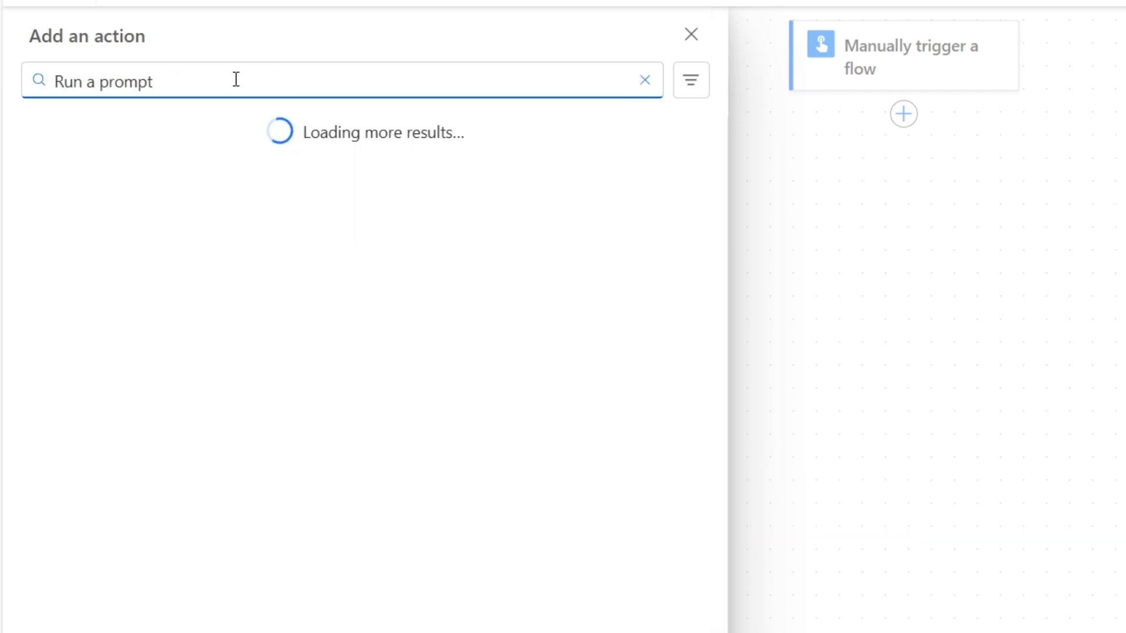
{"action": "left_click", "coordinate": [129, 271]}
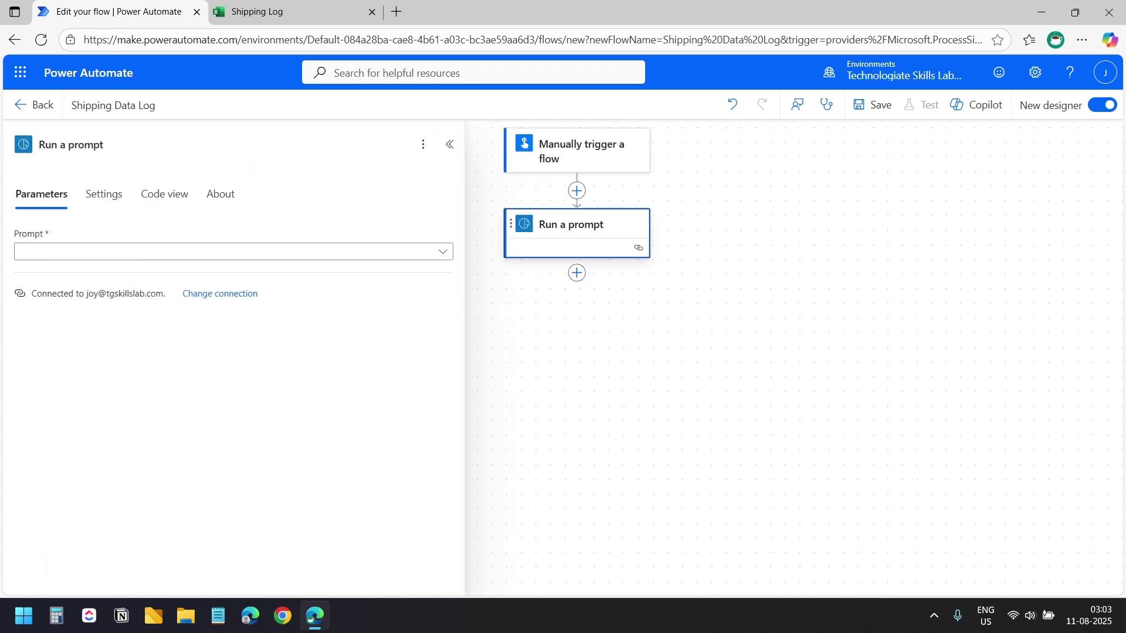
{"action": "left_click", "coordinate": [125, 253]}
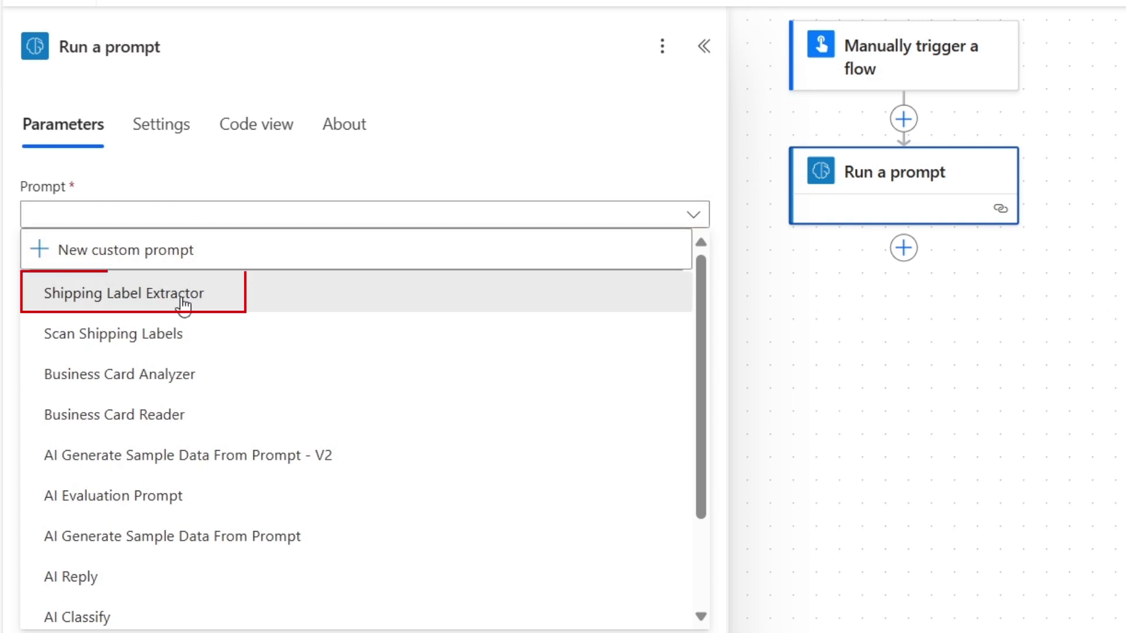
{"action": "left_click", "coordinate": [212, 306]}
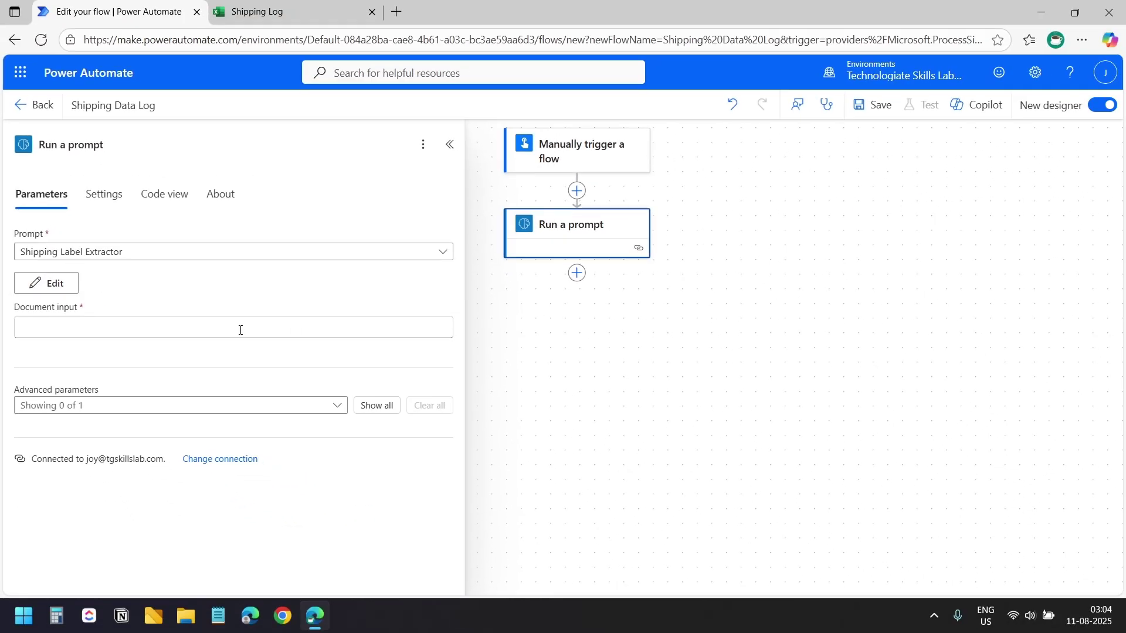
Step: Set Document input to the trigger's File content contentBytes, then select columns A–B in Shipping Log
{"action": "left_click", "coordinate": [240, 330]}
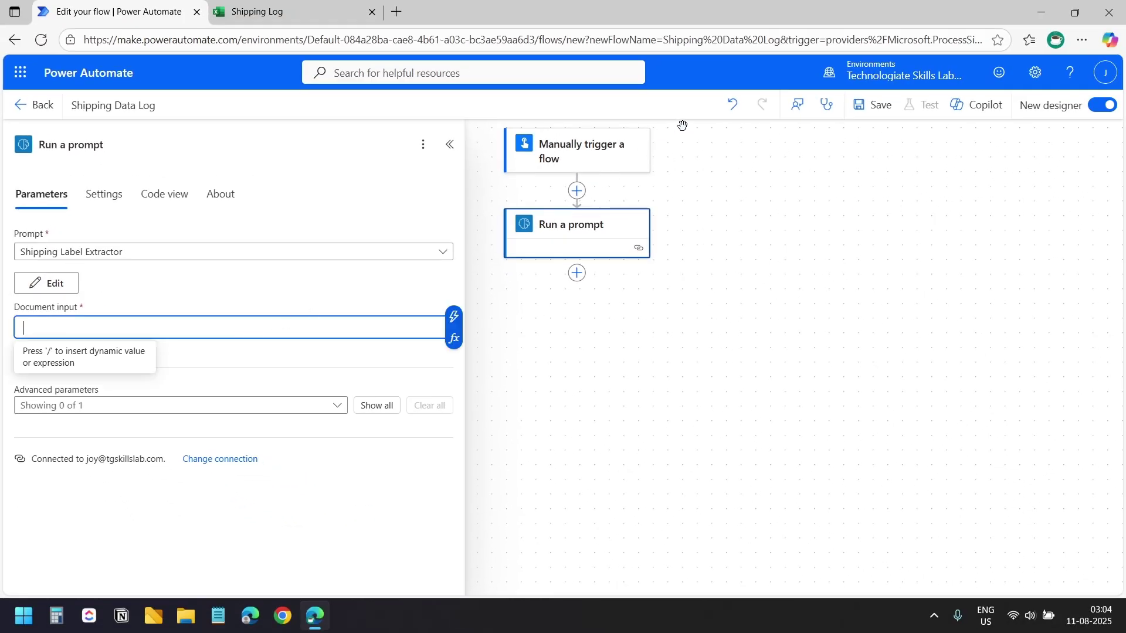
{"action": "left_click", "coordinate": [454, 318]}
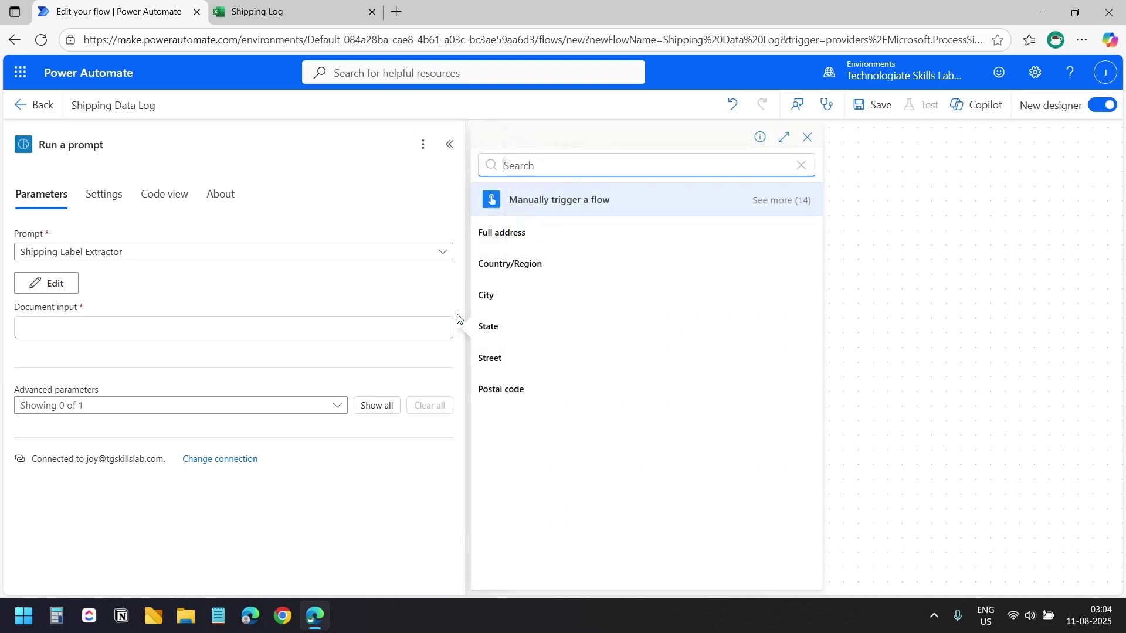
{"action": "left_click", "coordinate": [784, 201]}
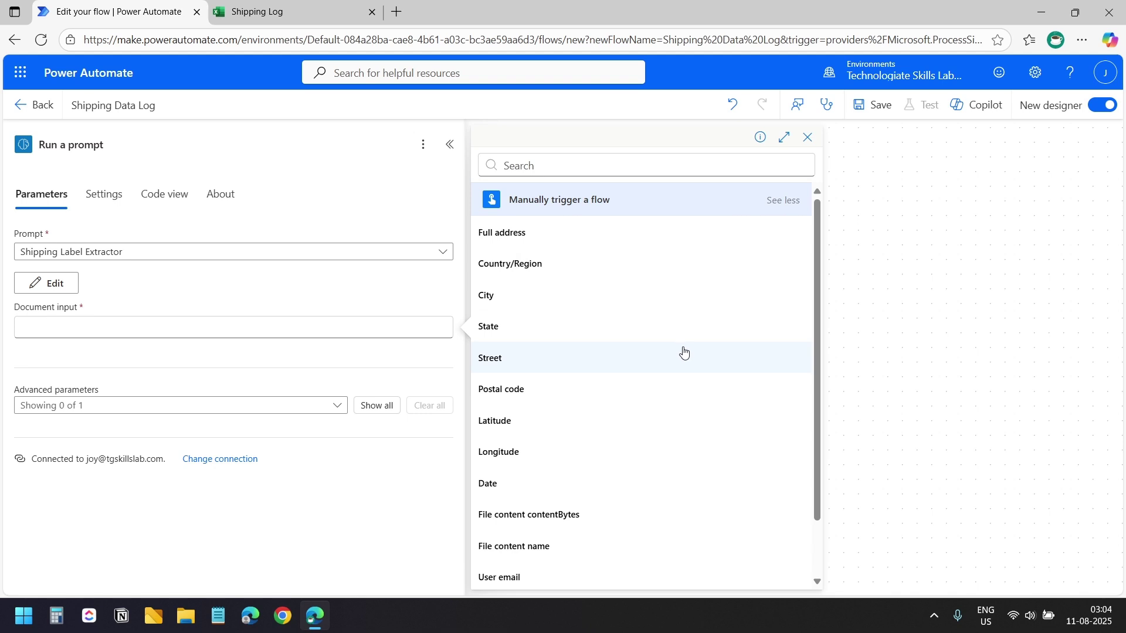
{"action": "scroll", "coordinate": [684, 350], "scroll_direction": "down", "scroll_amount": 2}
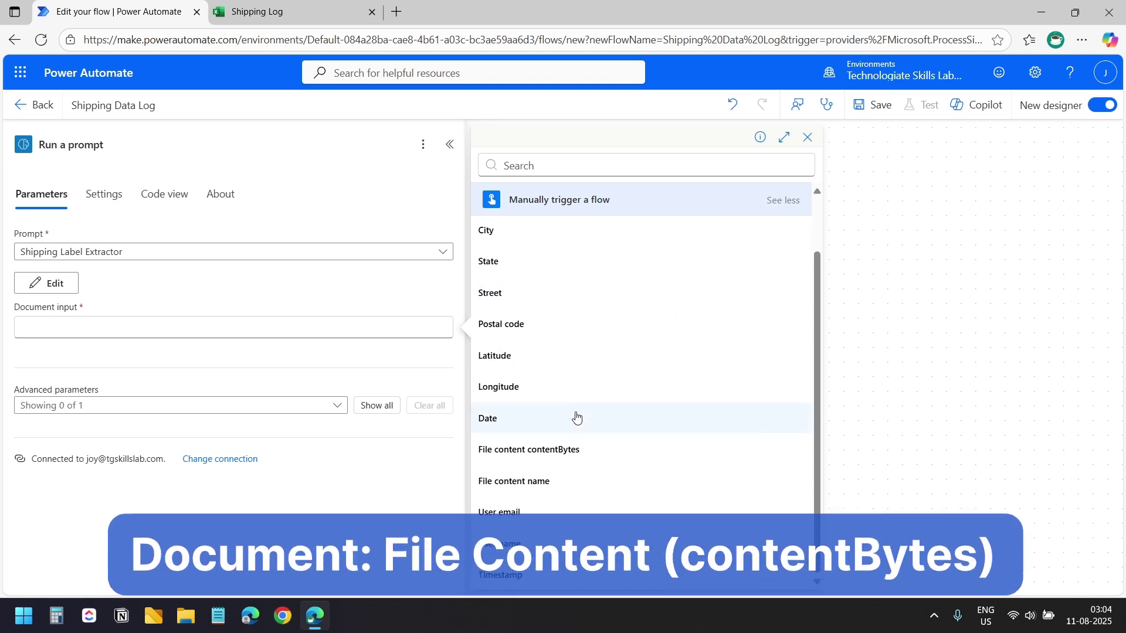
{"action": "left_click", "coordinate": [560, 455]}
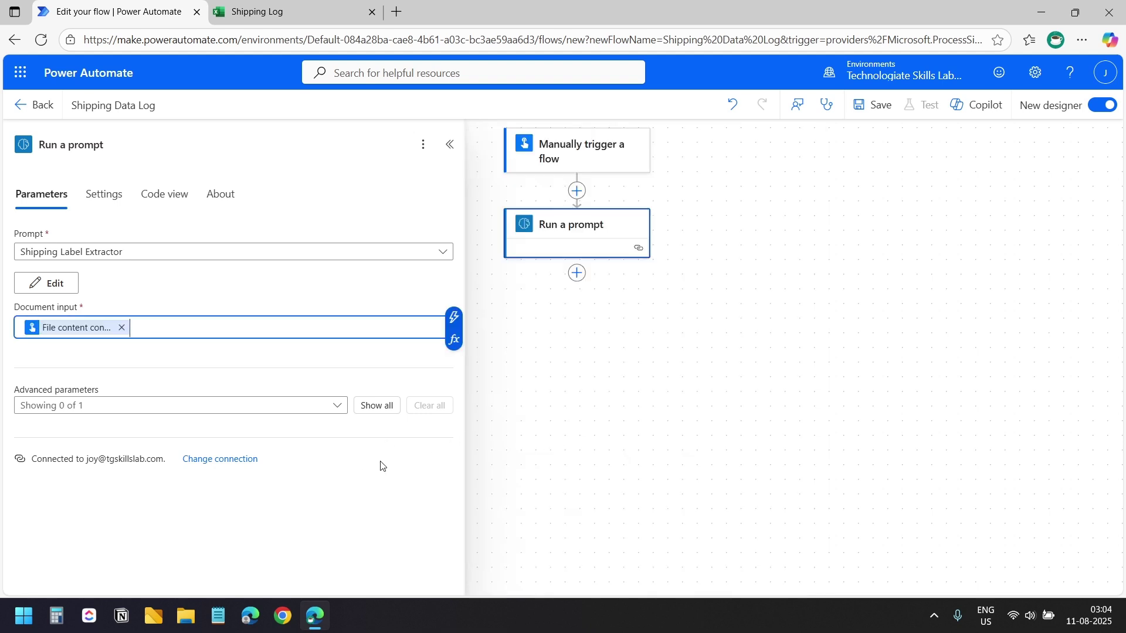
{"action": "key", "text": "ctrl+Tab"}
{"action": "left_click_drag", "start_coordinate": [67, 227], "coordinate": [205, 229]}
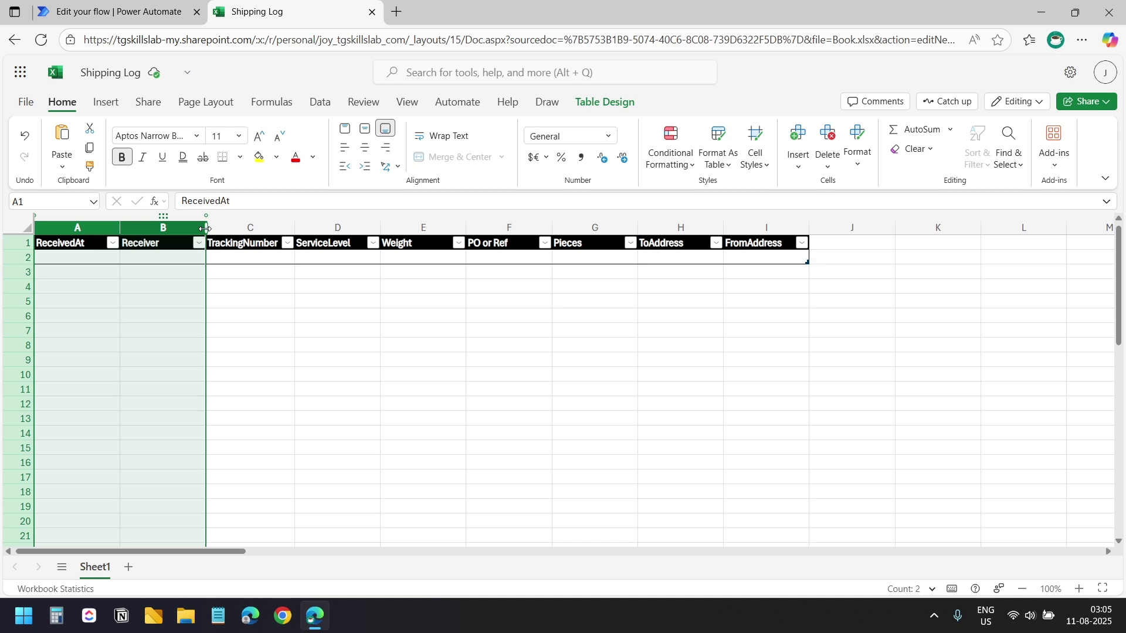
Step: Add a Current time action after Run a prompt
{"action": "left_click", "coordinate": [150, 13]}
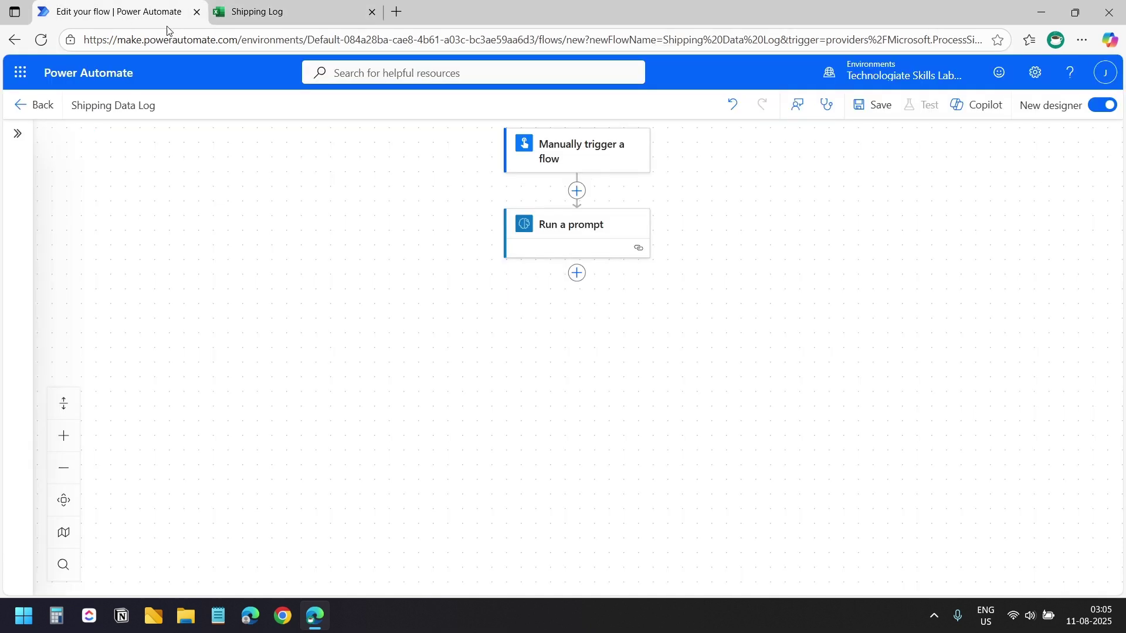
{"action": "left_click", "coordinate": [577, 273]}
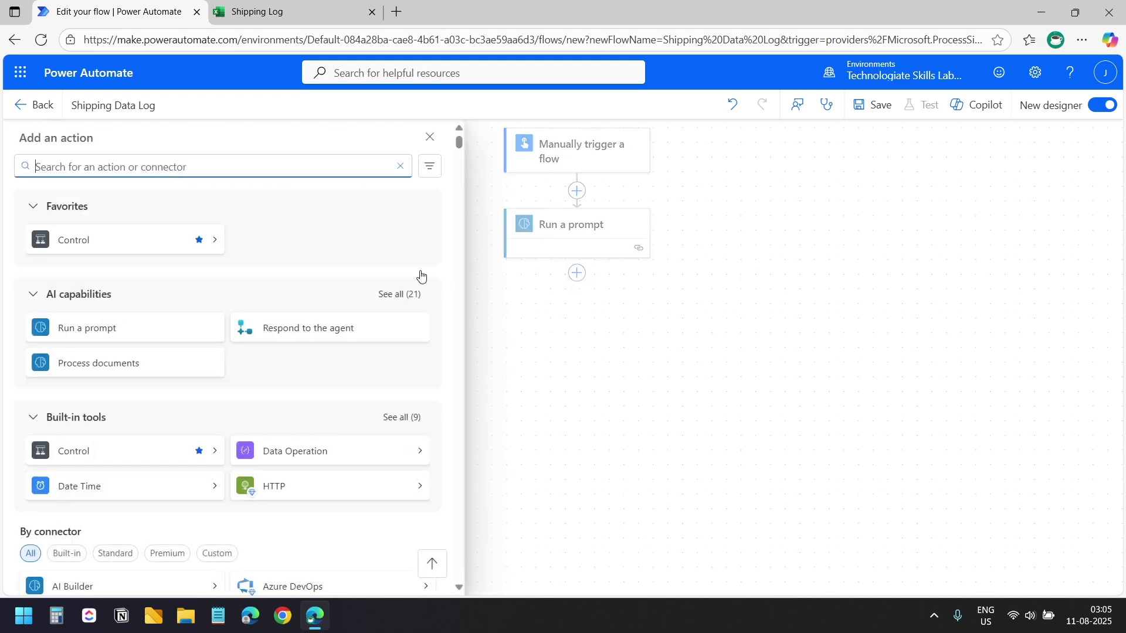
{"action": "type", "text": "Current time"}
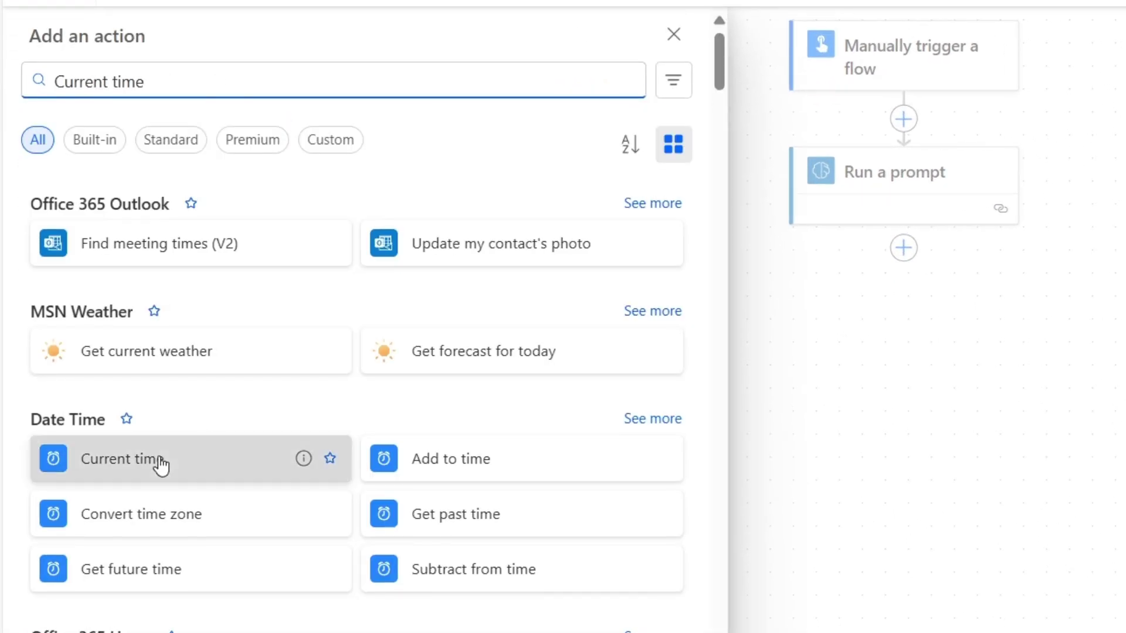
{"action": "left_click", "coordinate": [159, 459]}
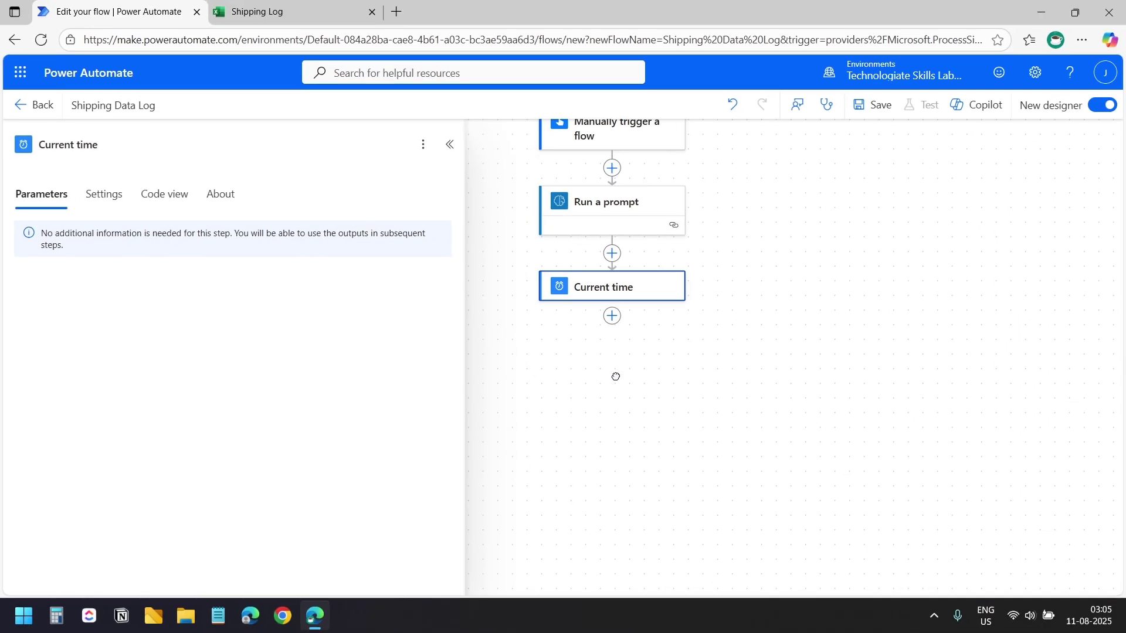
Step: Add a Get my profile (V2) action after Current time
{"action": "left_click", "coordinate": [610, 317]}
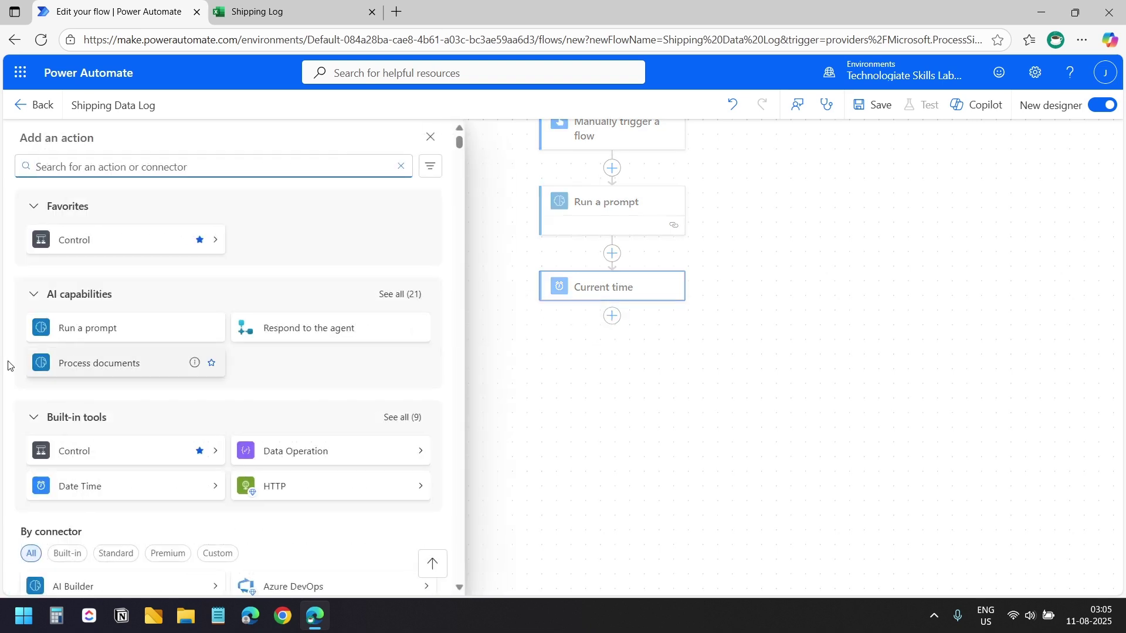
{"action": "type", "text": "Get my profile"}
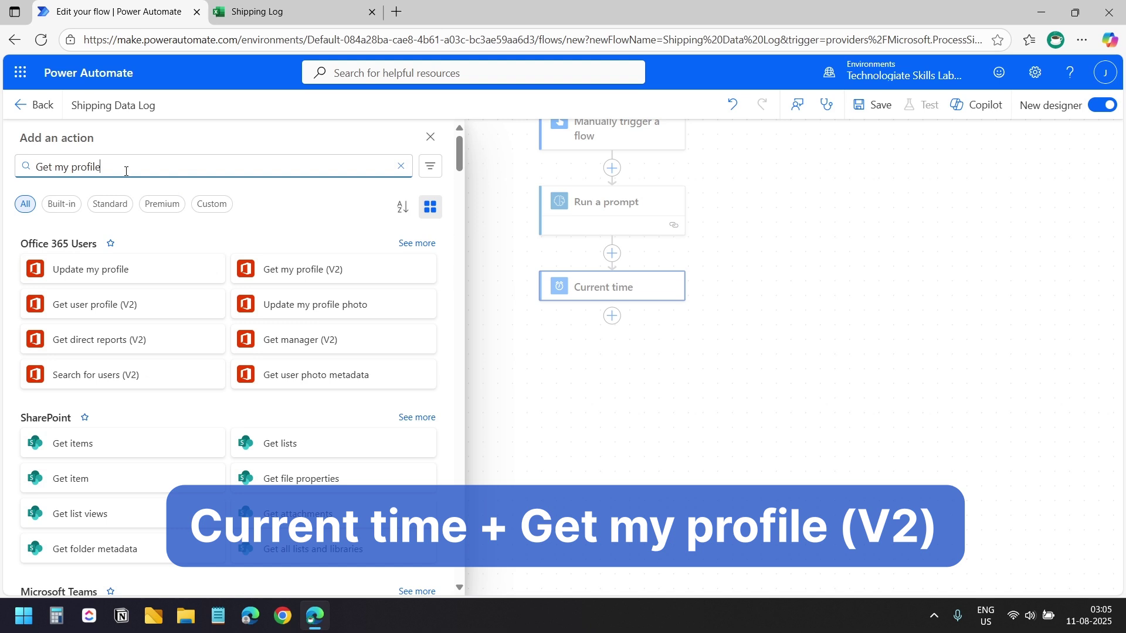
{"action": "left_click", "coordinate": [317, 271]}
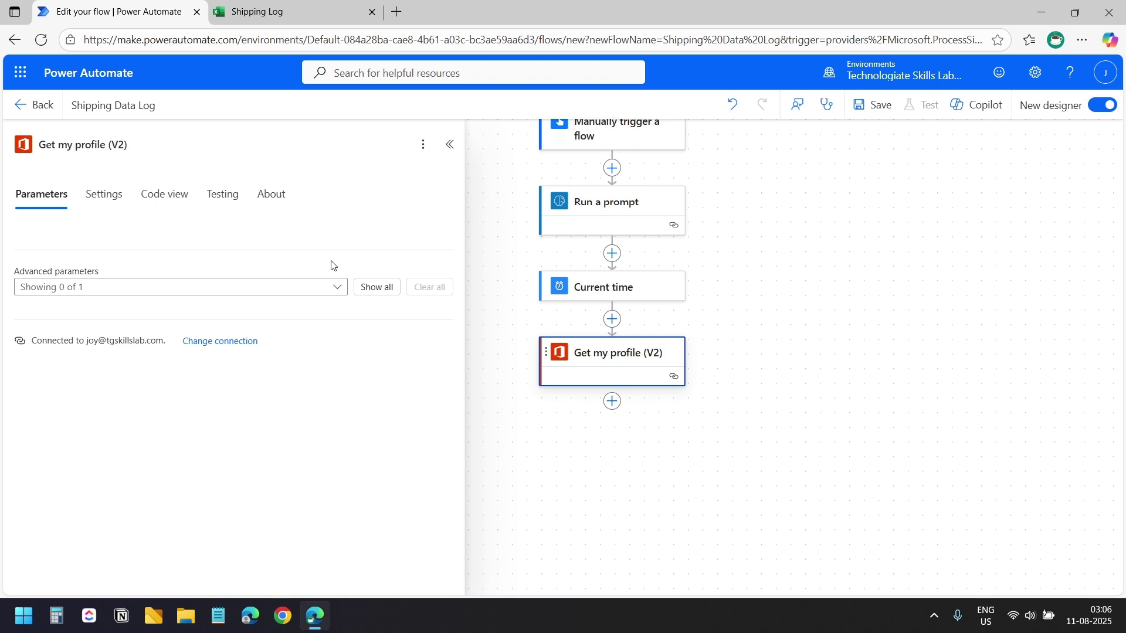
{"action": "left_click_drag", "start_coordinate": [723, 359], "coordinate": [738, 254]}
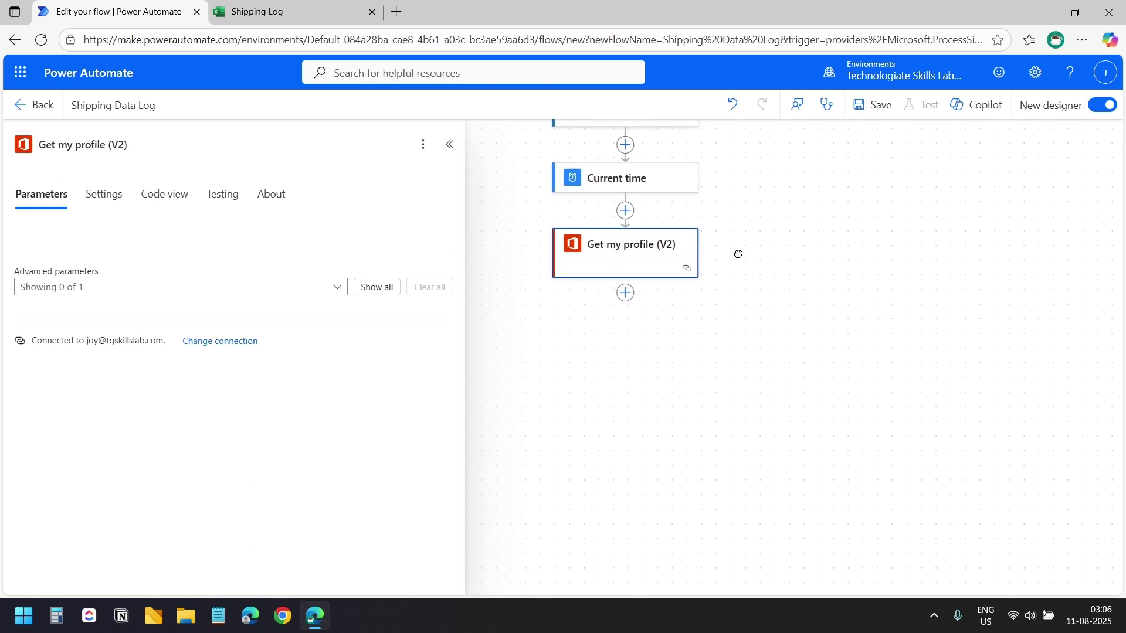
{"action": "left_click_drag", "start_coordinate": [743, 327], "coordinate": [664, 415]}
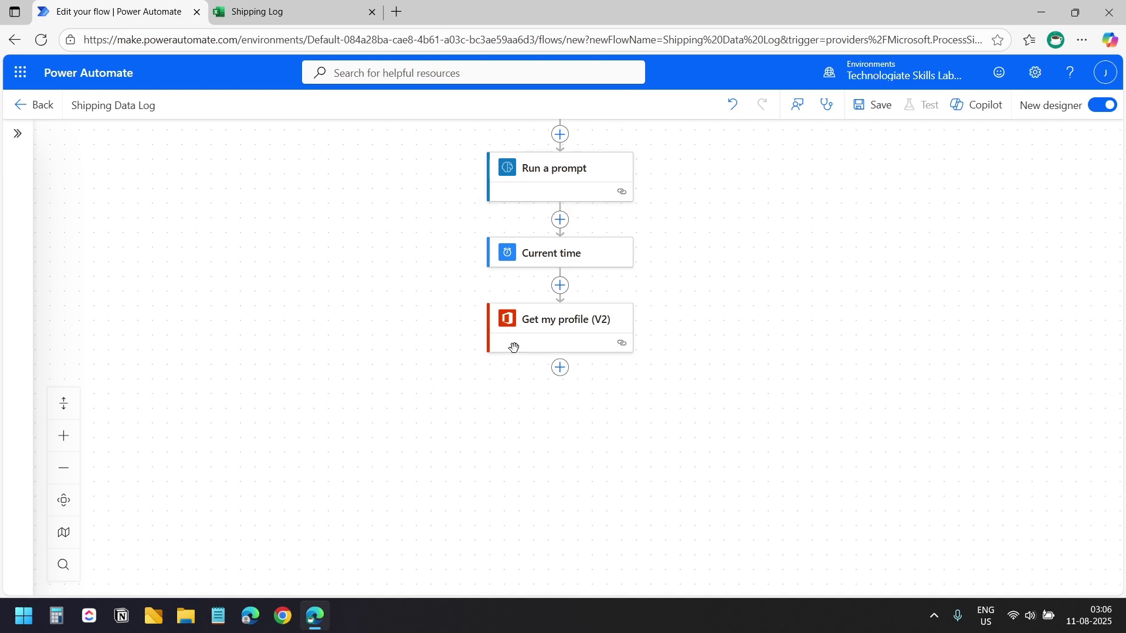
Step: Add an Add a row into a table step on OneDrive for Business, library OneDrive
{"action": "left_click", "coordinate": [557, 368]}
{"action": "type", "text": "Add a row into a table"}
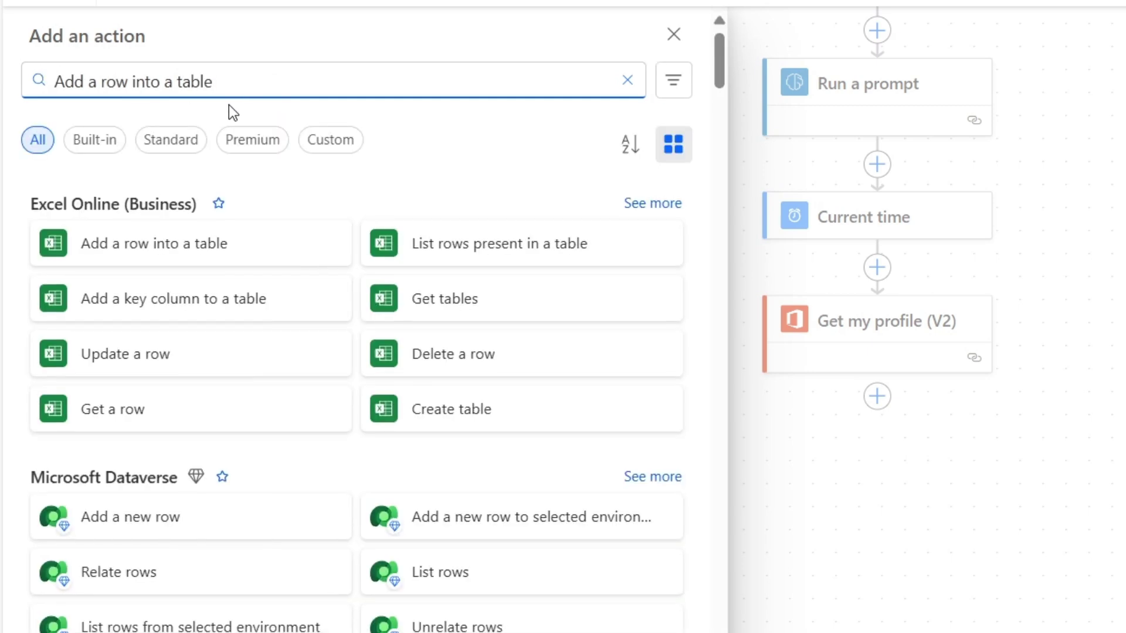
{"action": "left_click", "coordinate": [174, 258]}
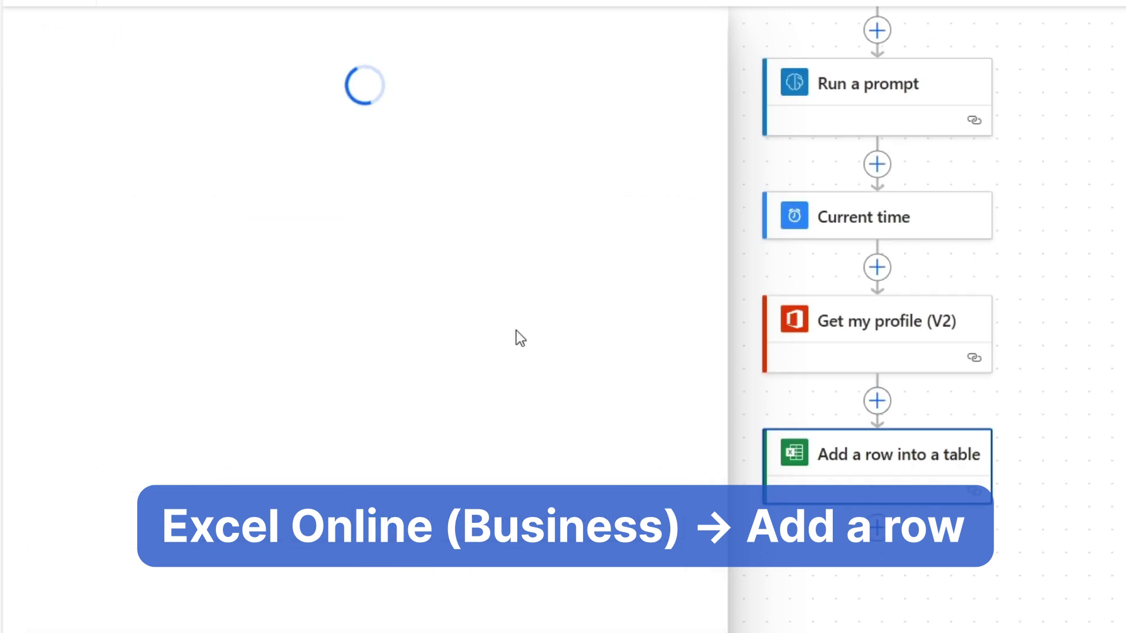
{"action": "left_click", "coordinate": [692, 222]}
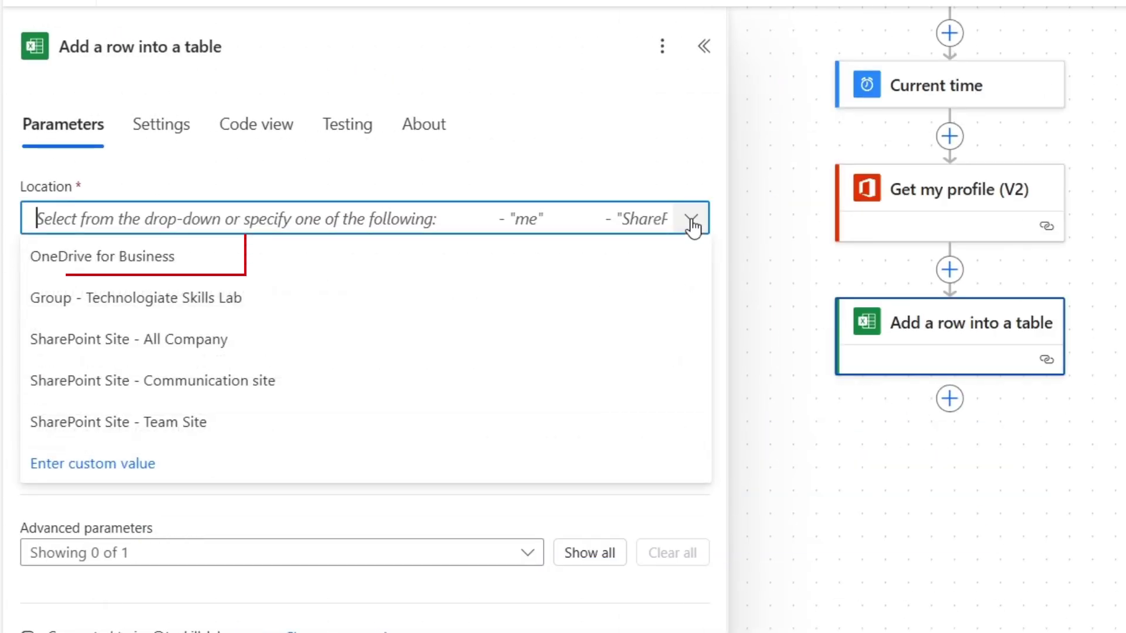
{"action": "left_click", "coordinate": [455, 255]}
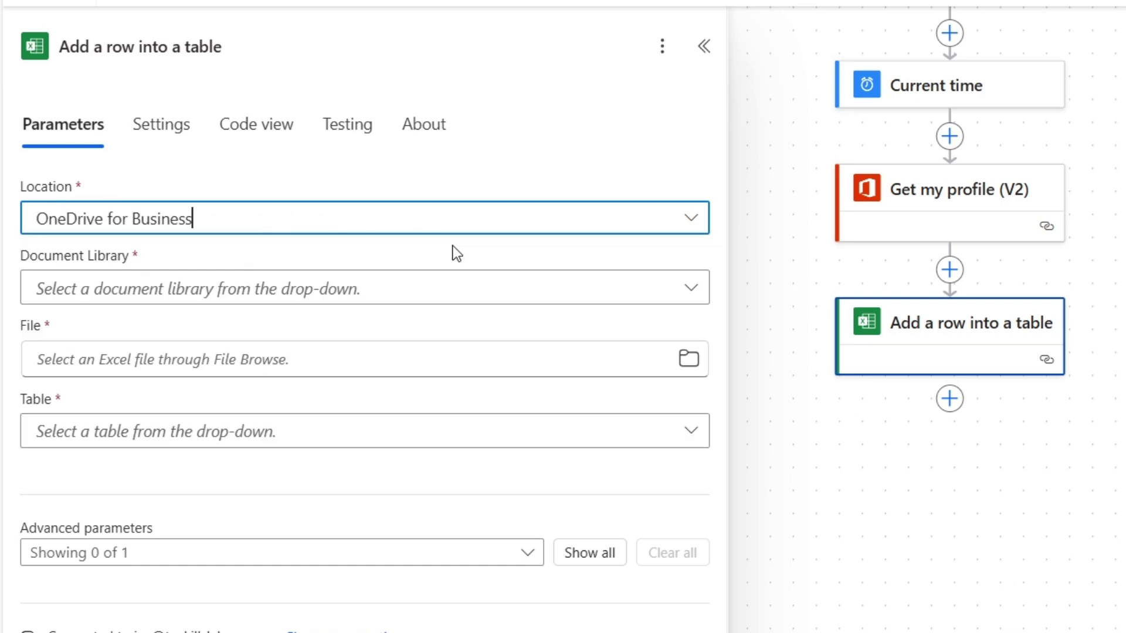
{"action": "left_click", "coordinate": [690, 291]}
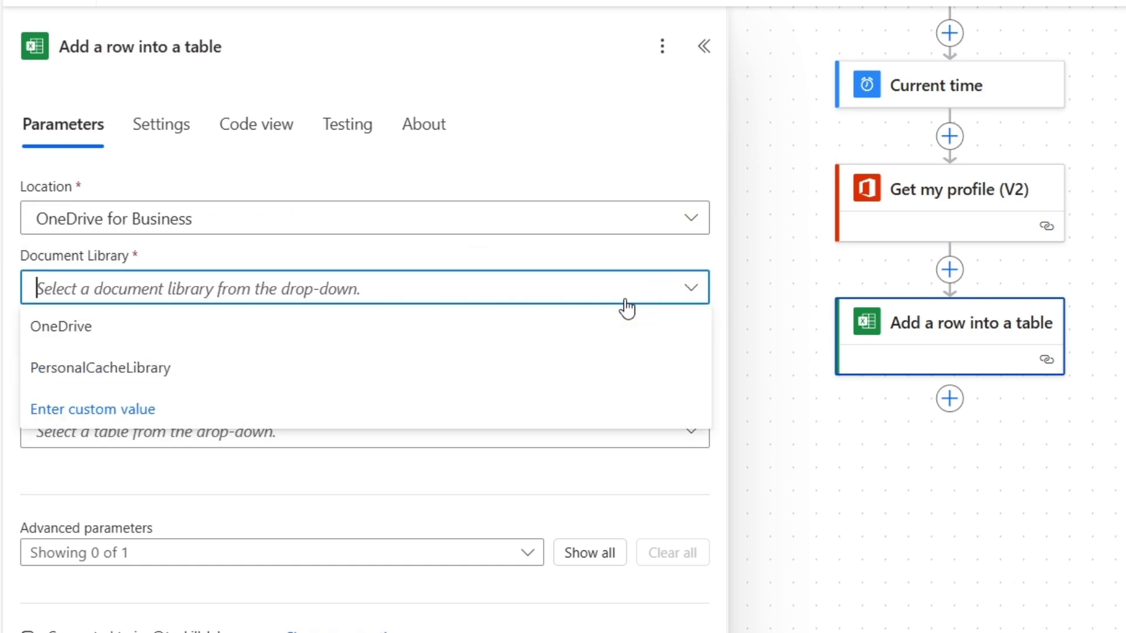
{"action": "left_click", "coordinate": [399, 328]}
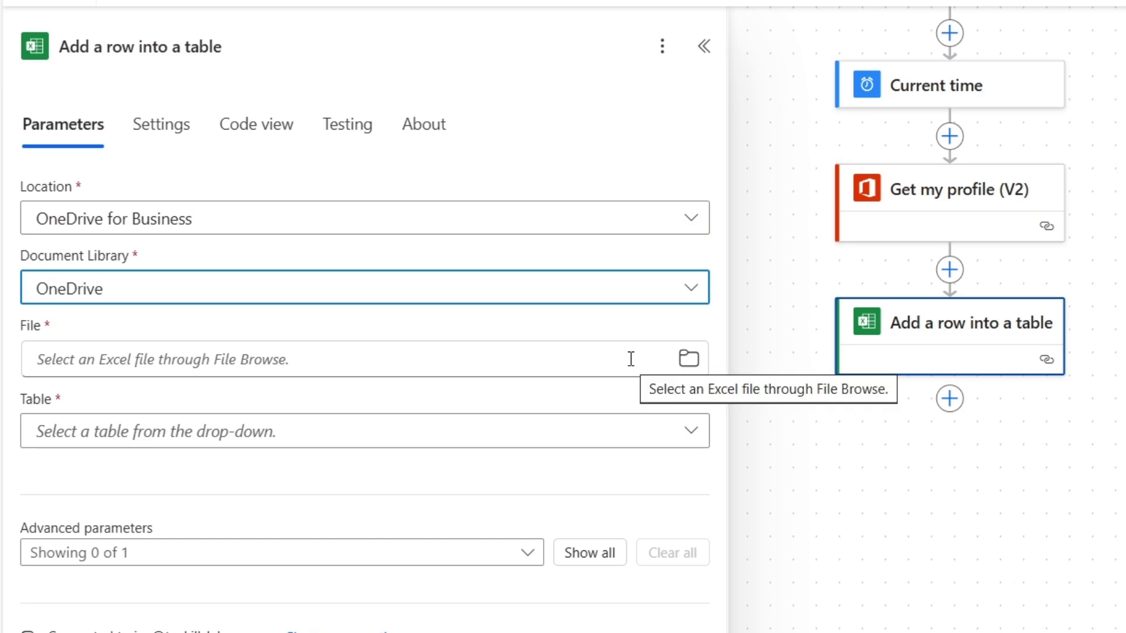
Step: Choose Shipping Log.xlsx as the file and Table1 as the target table
{"action": "left_click", "coordinate": [690, 361]}
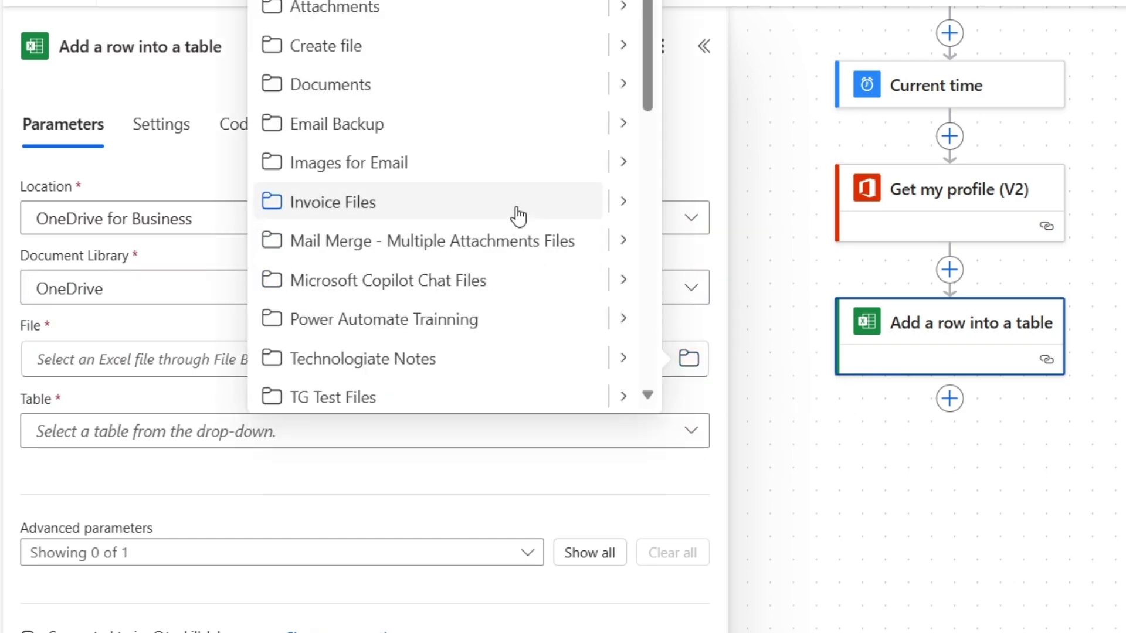
{"action": "scroll", "coordinate": [517, 214], "scroll_direction": "down", "scroll_amount": 6}
{"action": "scroll", "coordinate": [518, 217], "scroll_direction": "down", "scroll_amount": 2}
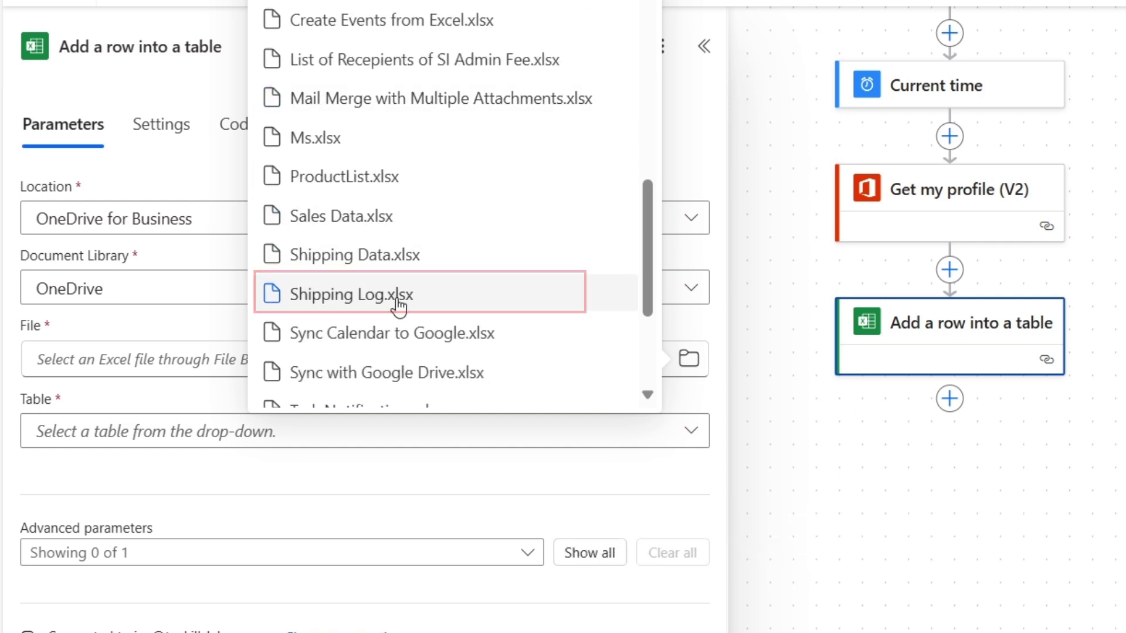
{"action": "left_click", "coordinate": [381, 296]}
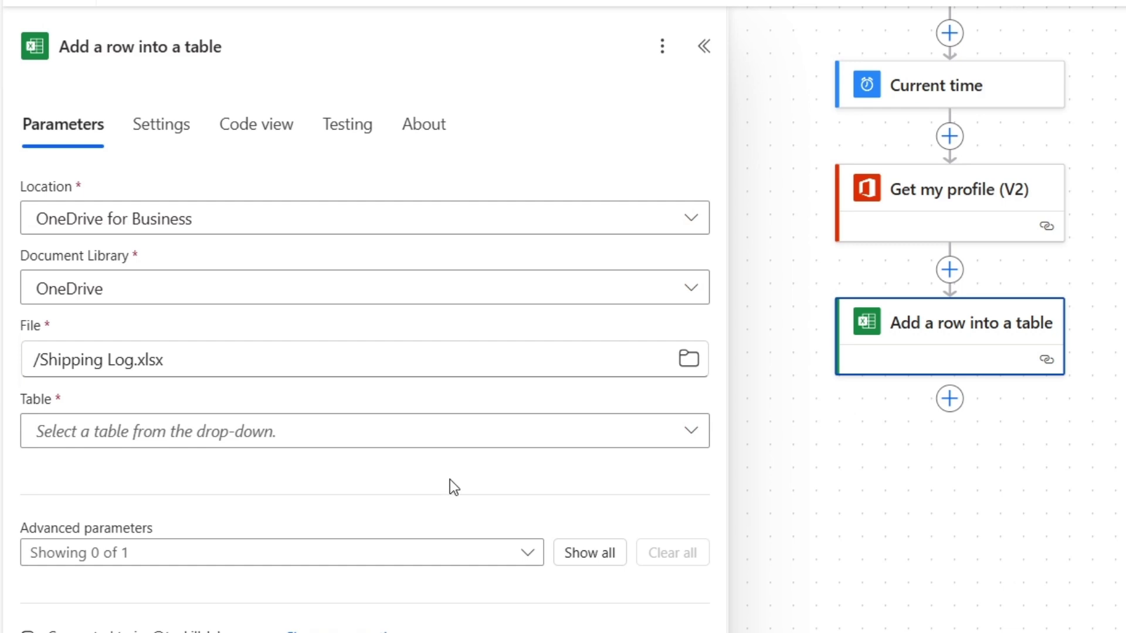
{"action": "left_click", "coordinate": [339, 444]}
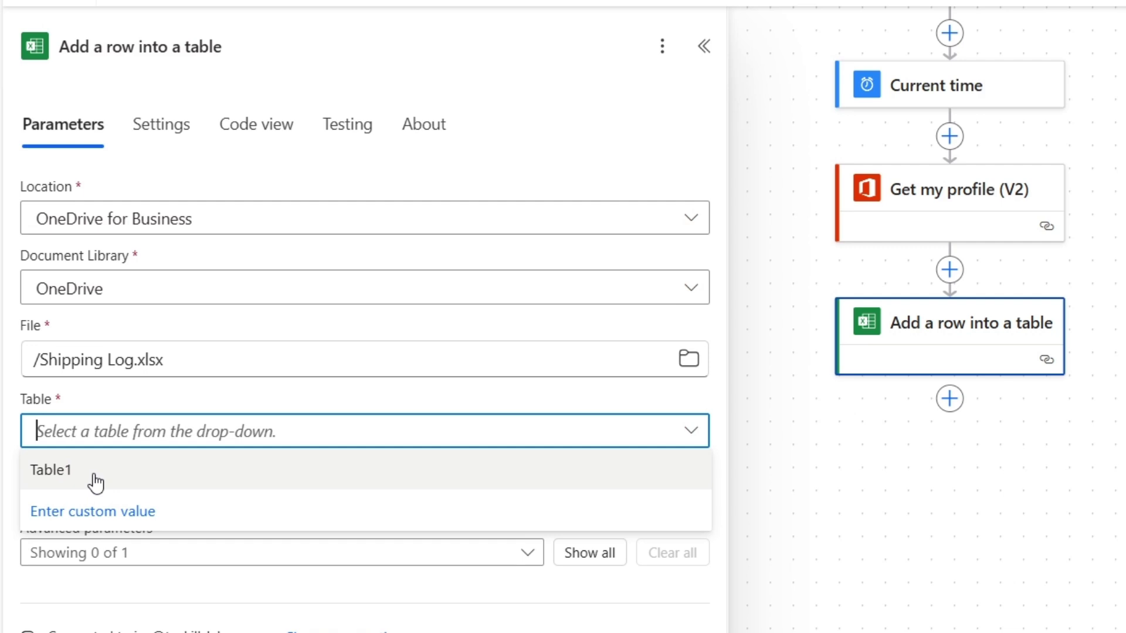
{"action": "left_click", "coordinate": [96, 482]}
{"action": "left_click", "coordinate": [221, 496]}
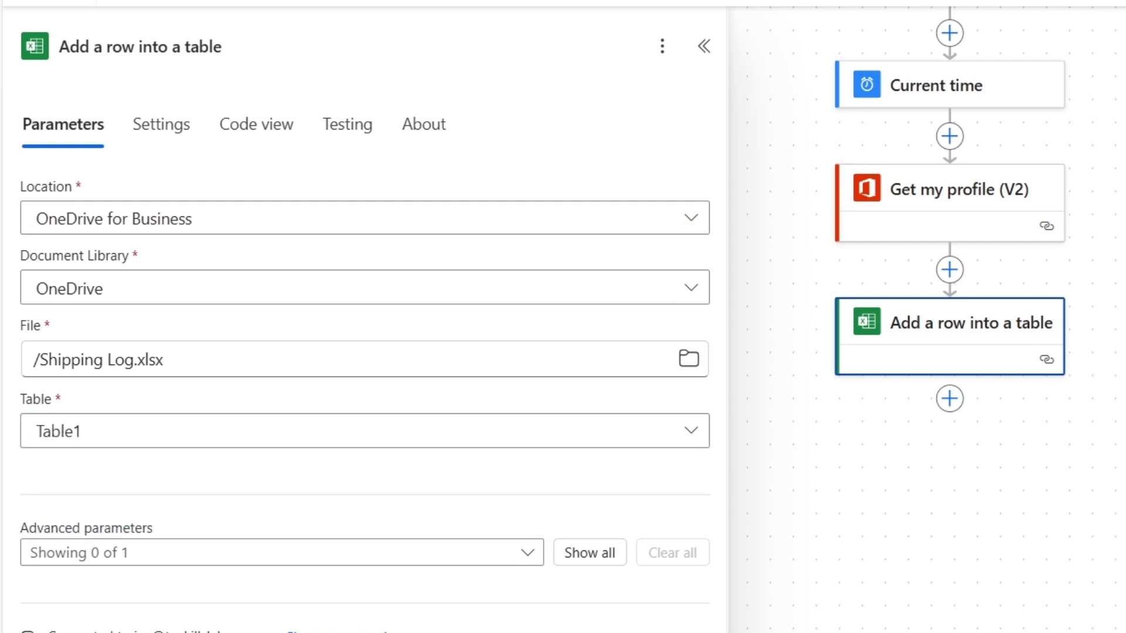
{"action": "left_click", "coordinate": [355, 560]}
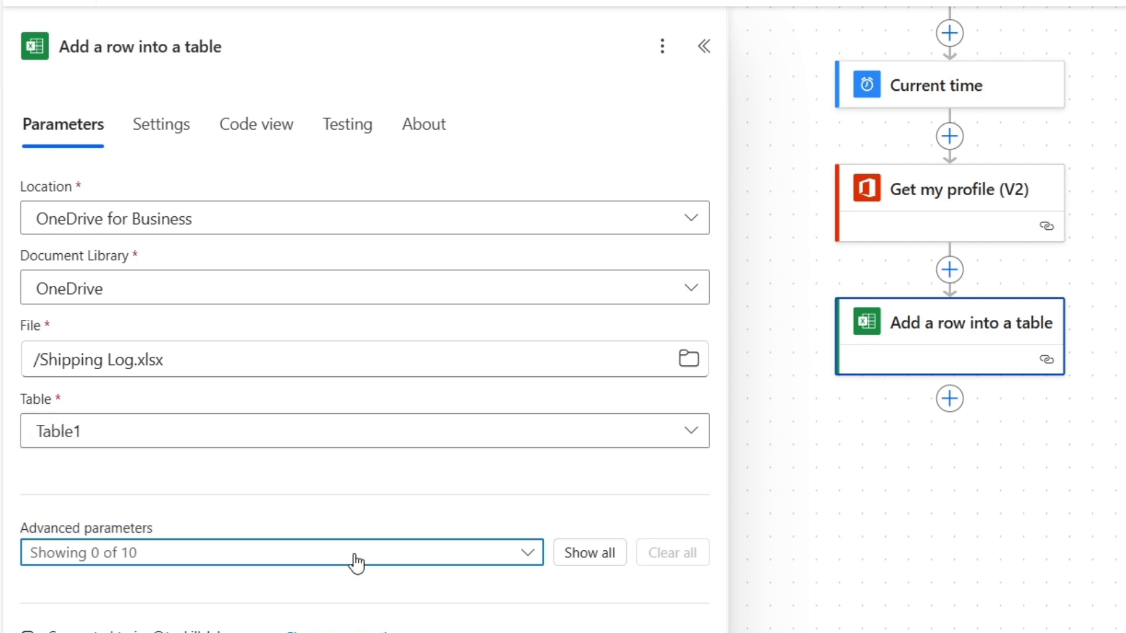
Step: Show the nine column fields: ReceivedAt, Receiver, TrackingNumber, ServiceLevel, Weight, PO or Ref, Pieces, ToAddress, FromAddress
{"action": "left_click", "coordinate": [355, 561]}
{"action": "left_click", "coordinate": [362, 365]}
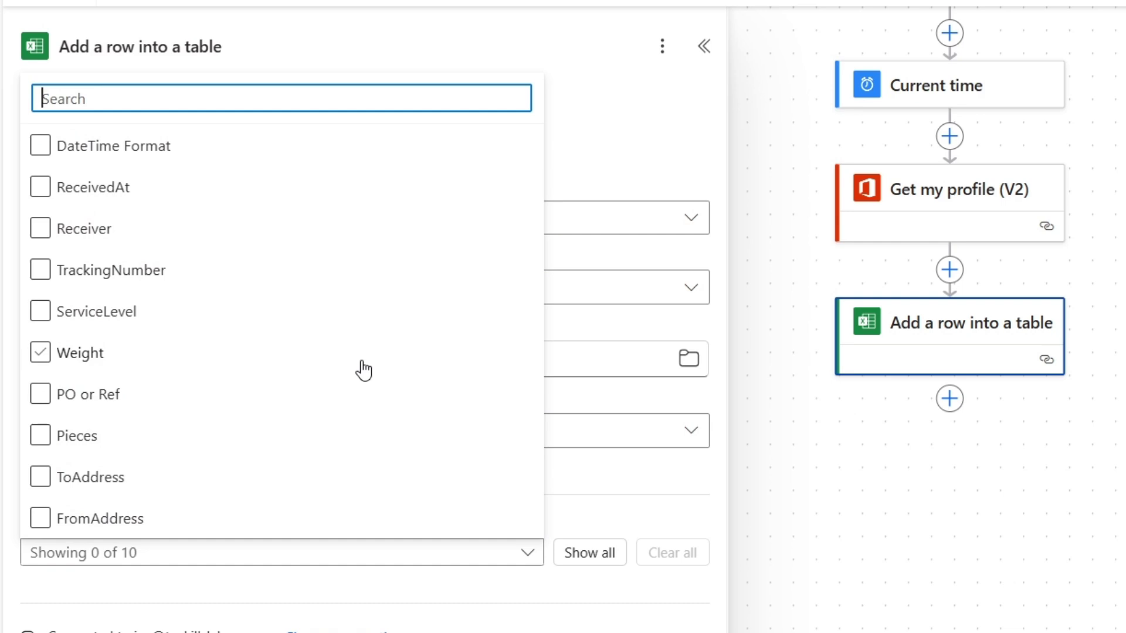
{"action": "left_click", "coordinate": [375, 323]}
{"action": "left_click", "coordinate": [41, 189]}
{"action": "left_click", "coordinate": [40, 229]}
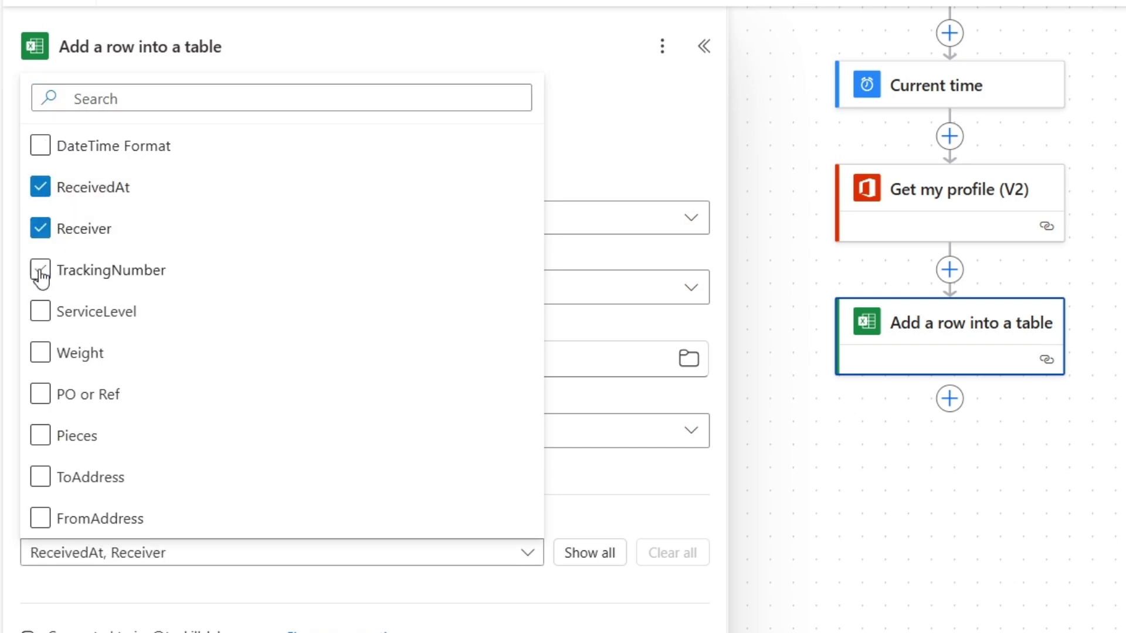
{"action": "left_click", "coordinate": [40, 272]}
{"action": "left_click", "coordinate": [40, 312]}
{"action": "left_click", "coordinate": [39, 353]}
{"action": "left_click", "coordinate": [40, 395]}
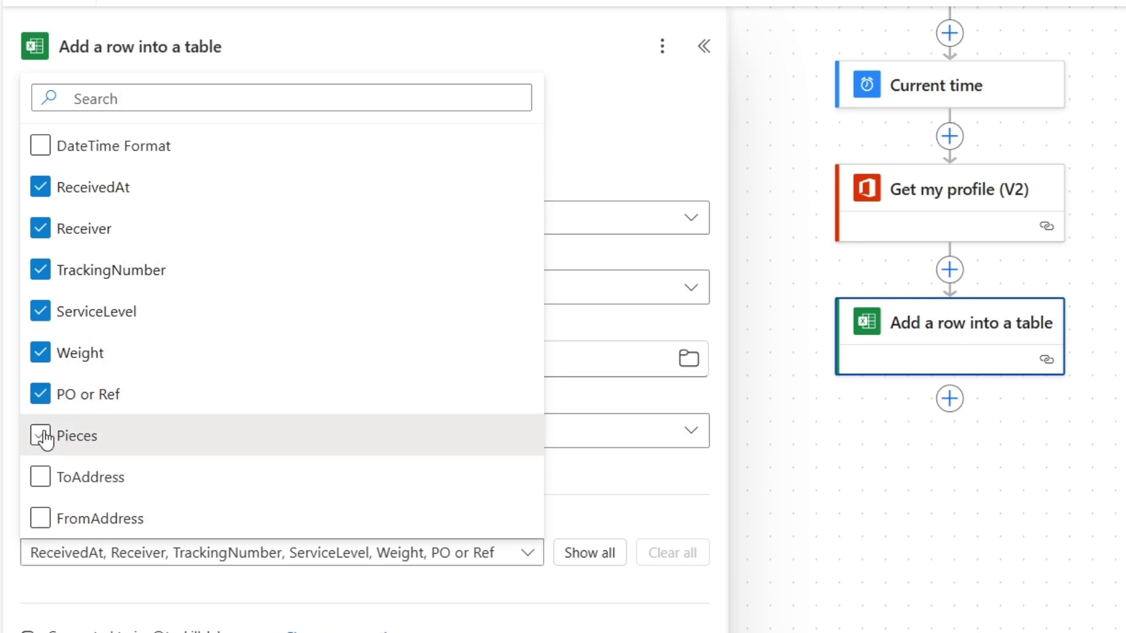
{"action": "left_click", "coordinate": [42, 436]}
{"action": "left_click", "coordinate": [40, 478]}
{"action": "left_click", "coordinate": [39, 518]}
{"action": "left_click", "coordinate": [611, 453]}
Step: Fill ReceivedAt with Current time and Receiver with the profile's Display Name
{"action": "scroll", "coordinate": [611, 453], "scroll_direction": "down", "scroll_amount": 3}
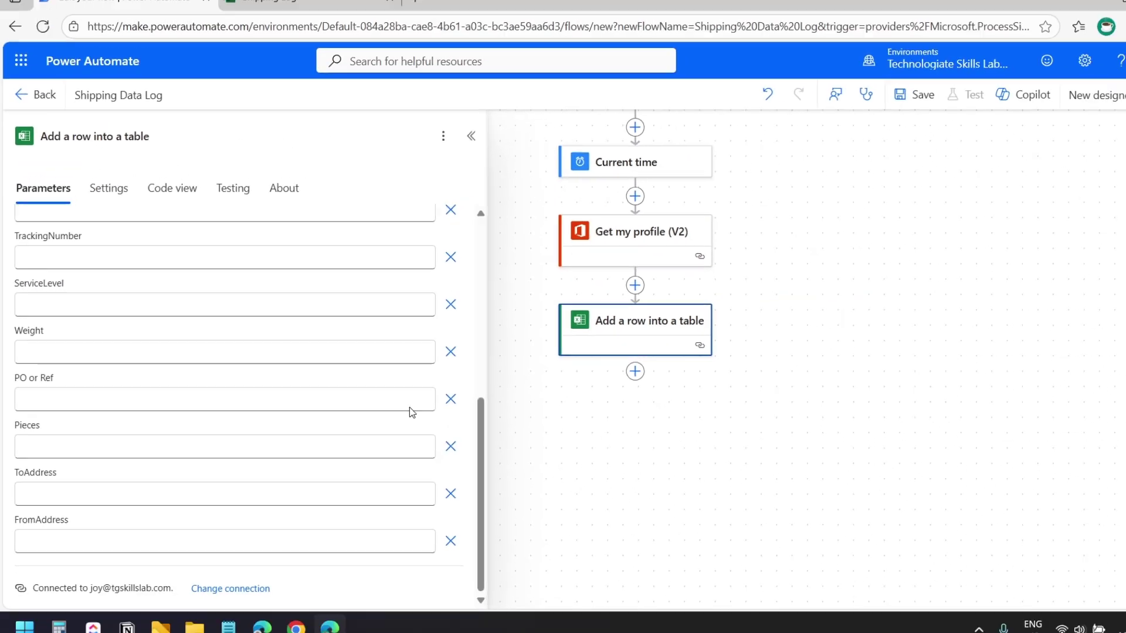
{"action": "scroll", "coordinate": [409, 407], "scroll_direction": "up", "scroll_amount": 5}
{"action": "scroll", "coordinate": [410, 407], "scroll_direction": "down", "scroll_amount": 5}
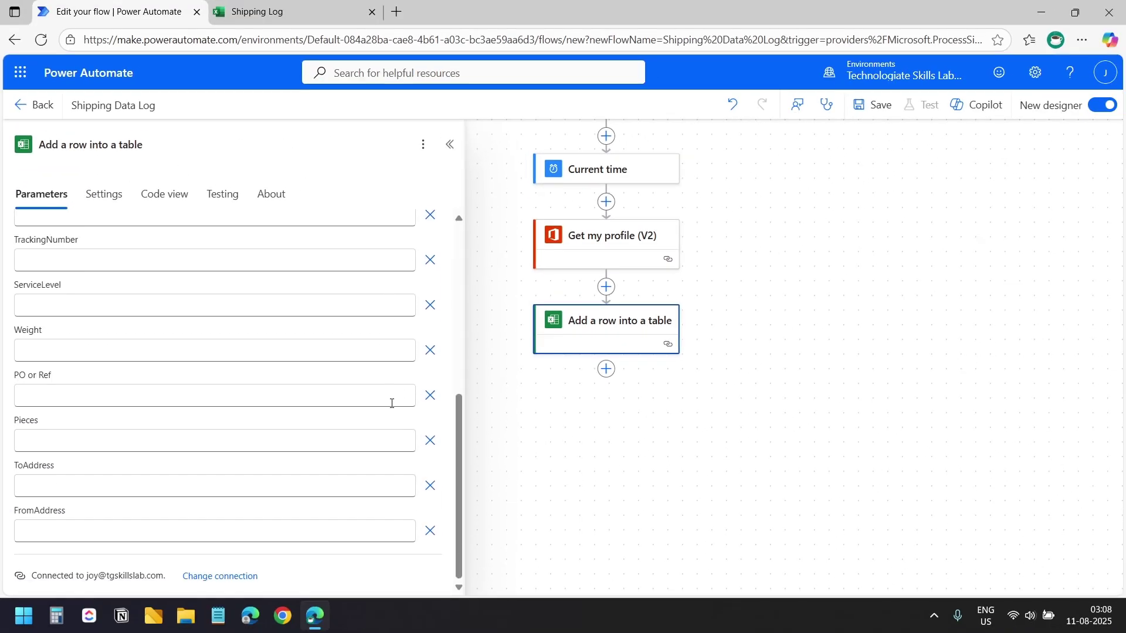
{"action": "scroll", "coordinate": [391, 403], "scroll_direction": "up", "scroll_amount": 4}
{"action": "scroll", "coordinate": [381, 378], "scroll_direction": "down", "scroll_amount": 1}
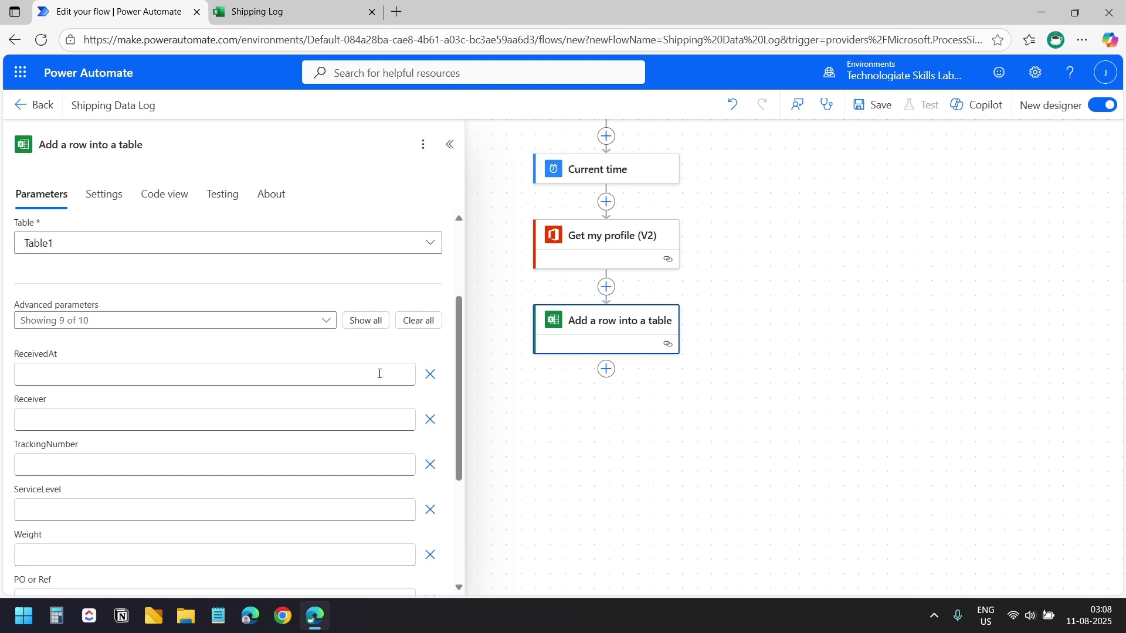
{"action": "left_click", "coordinate": [379, 374]}
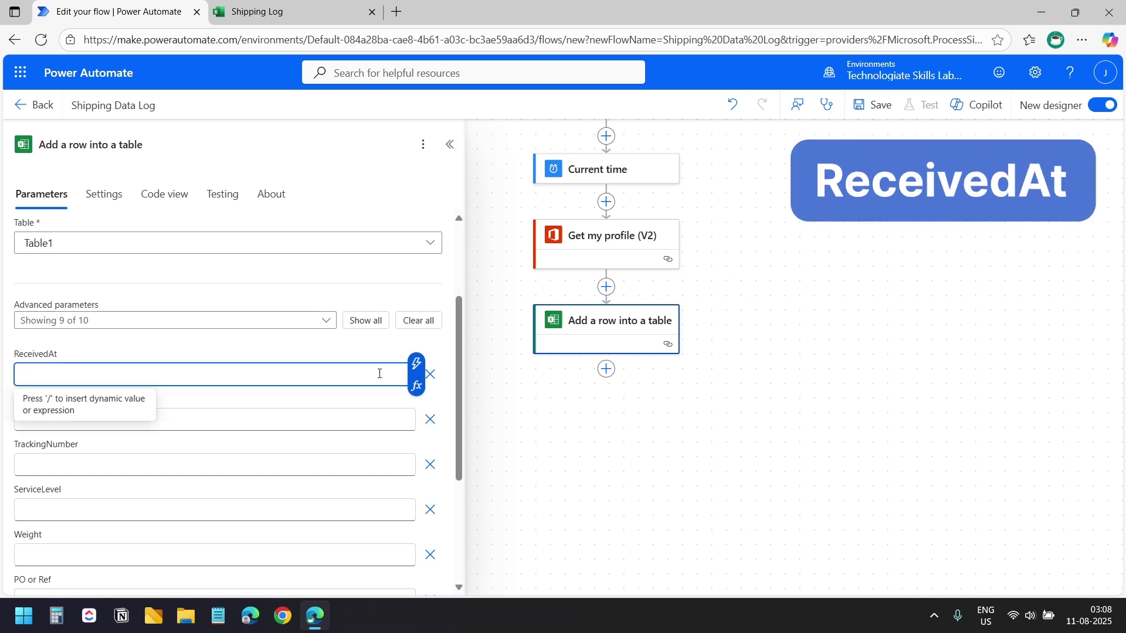
{"action": "left_click", "coordinate": [417, 367]}
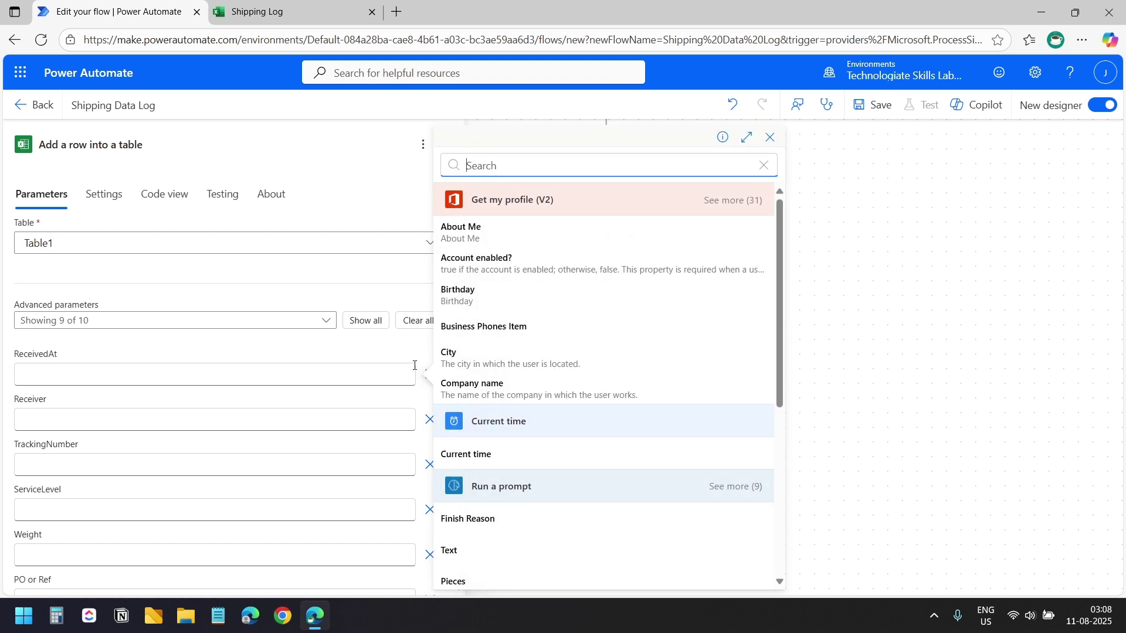
{"action": "left_click", "coordinate": [496, 456]}
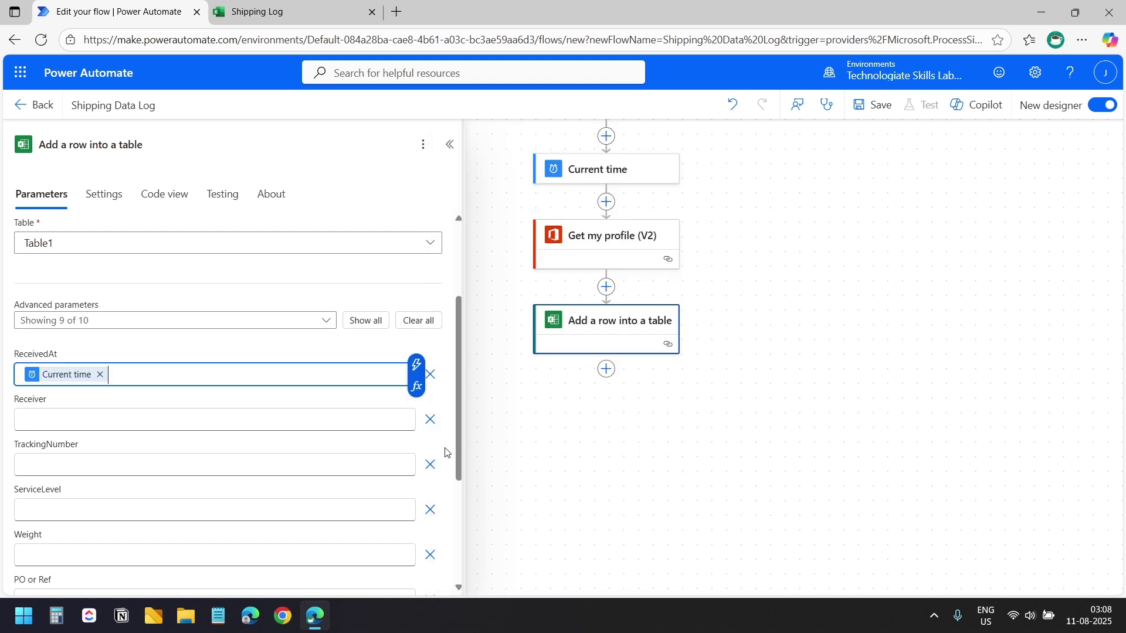
{"action": "left_click", "coordinate": [312, 421]}
{"action": "left_click", "coordinate": [416, 409]}
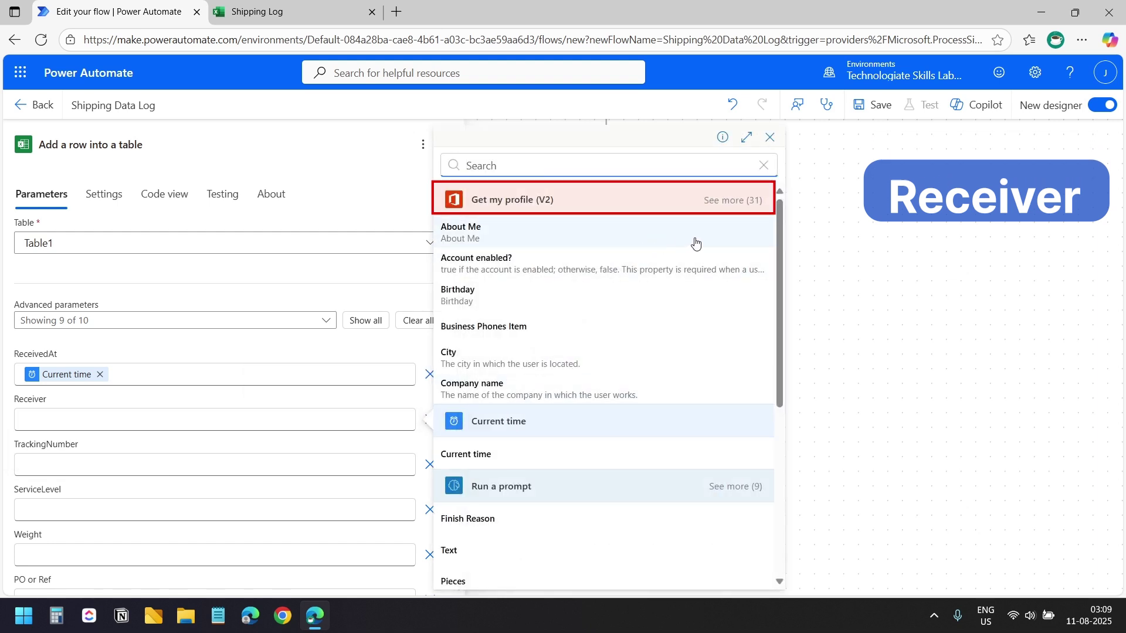
{"action": "left_click", "coordinate": [734, 202]}
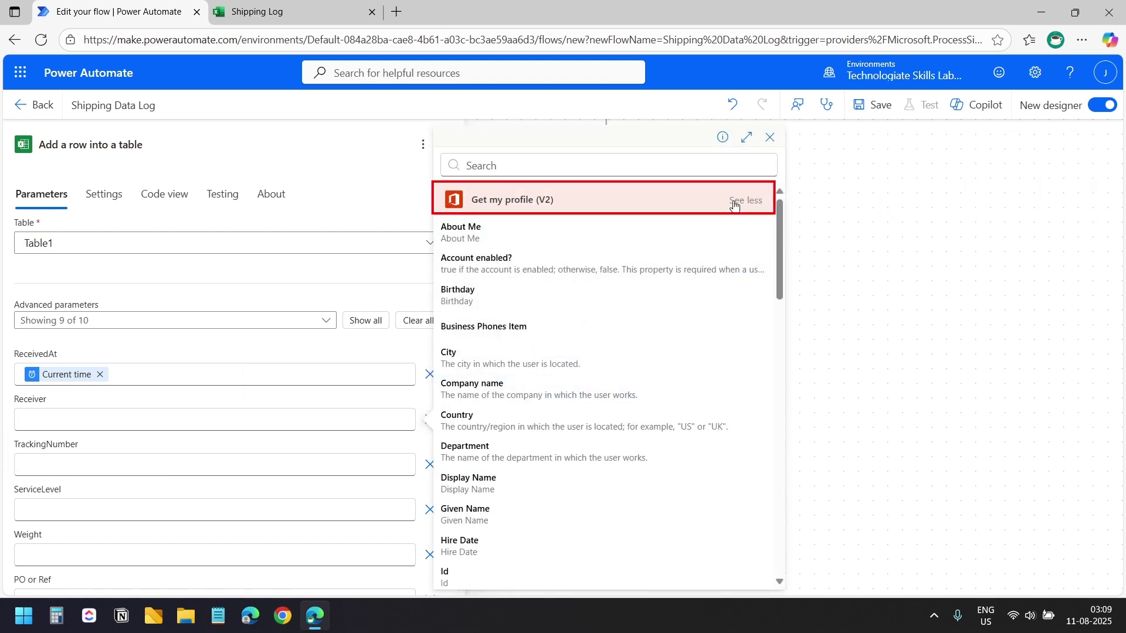
{"action": "left_click", "coordinate": [506, 495]}
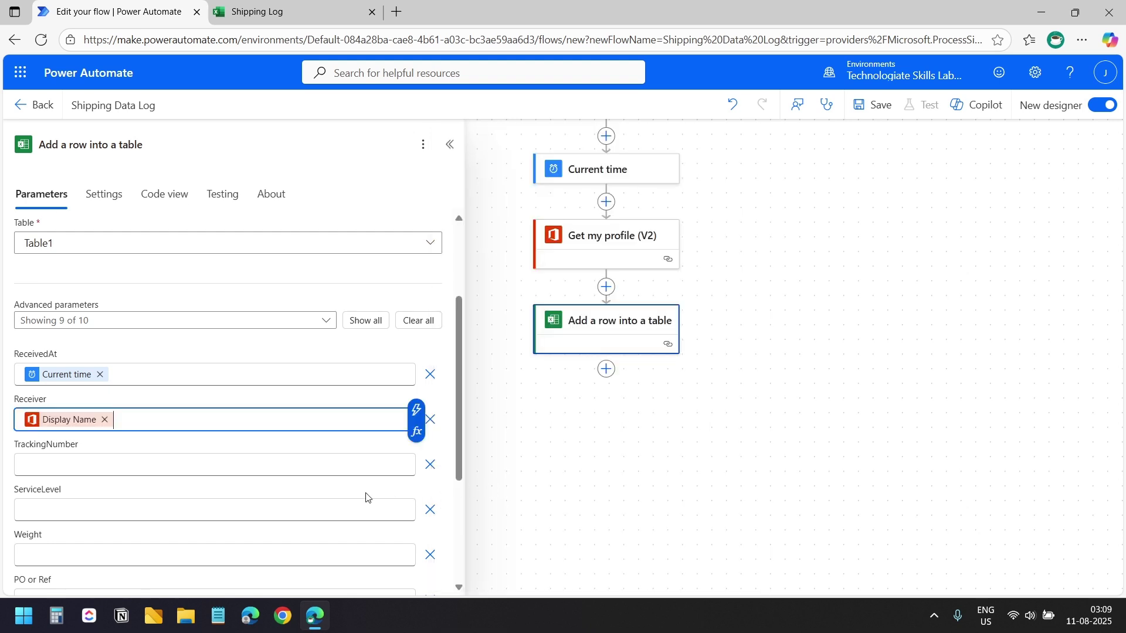
Step: Map TrackingNumber and ServiceLevel to the prompt's matching outputs
{"action": "scroll", "coordinate": [263, 259], "scroll_direction": "down", "scroll_amount": 3}
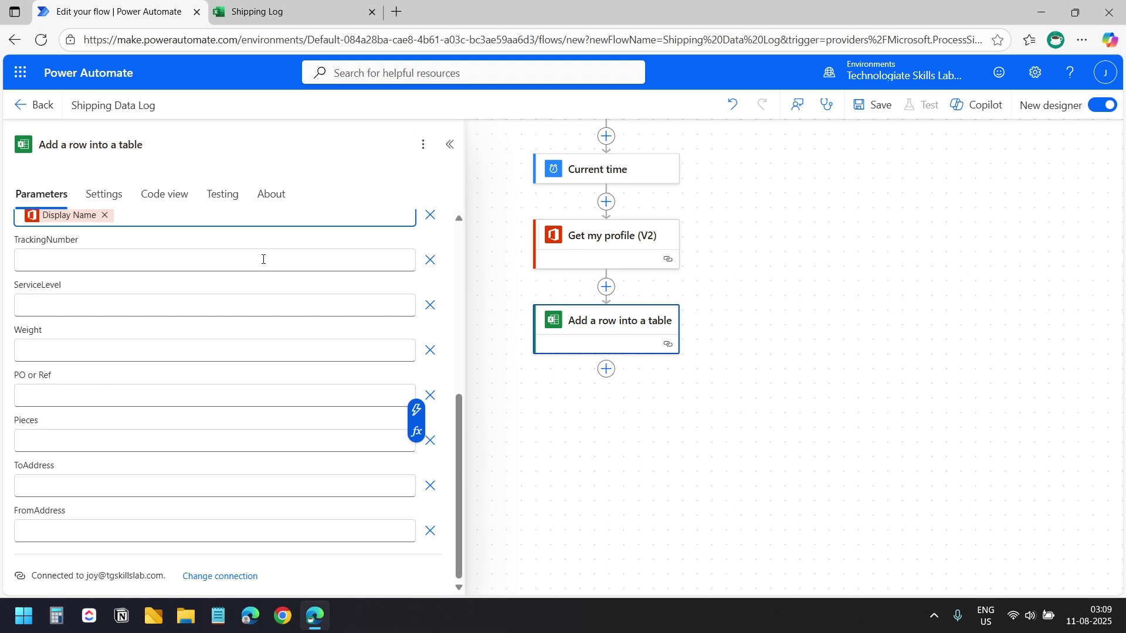
{"action": "left_click", "coordinate": [263, 259]}
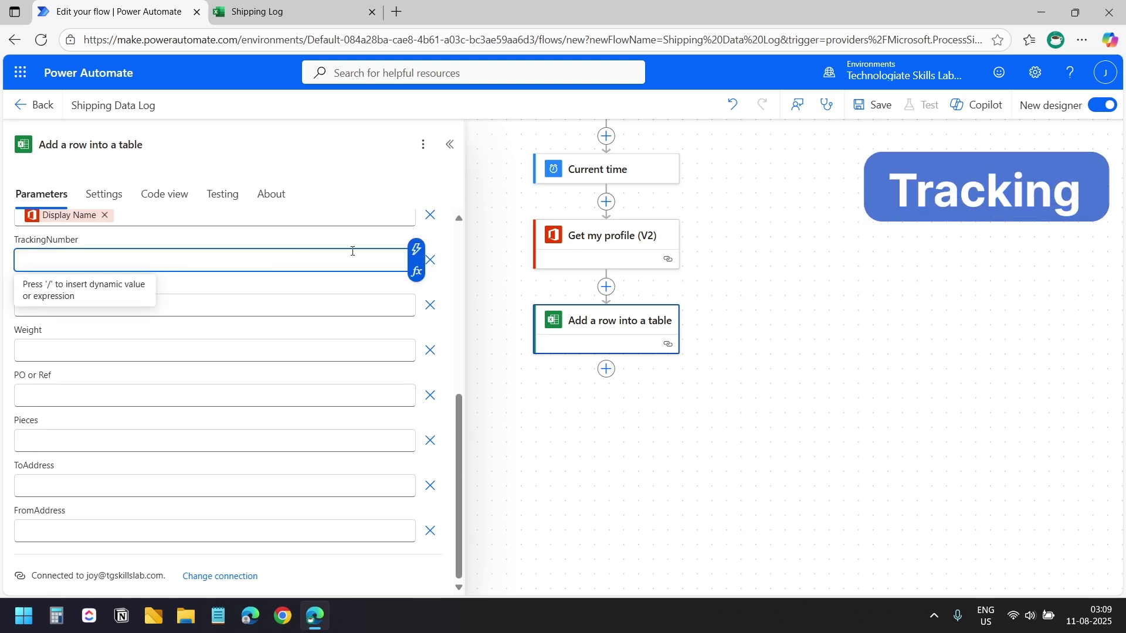
{"action": "left_click", "coordinate": [417, 252]}
{"action": "scroll", "coordinate": [661, 315], "scroll_direction": "down", "scroll_amount": 4}
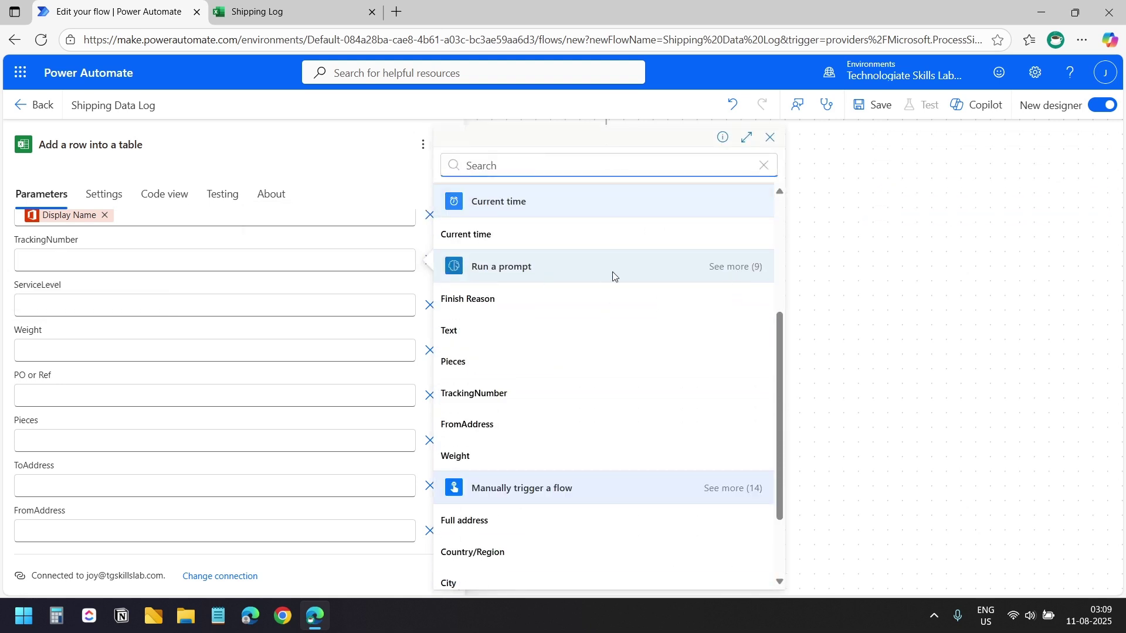
{"action": "left_click", "coordinate": [733, 267]}
{"action": "scroll", "coordinate": [704, 292], "scroll_direction": "down", "scroll_amount": 1}
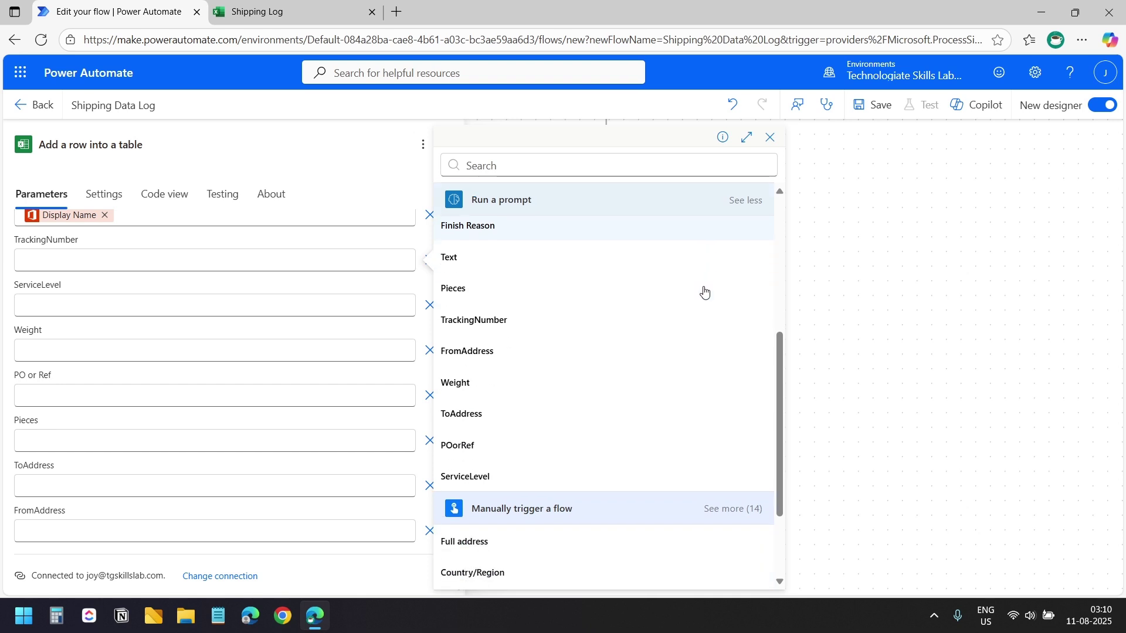
{"action": "left_click", "coordinate": [533, 320]}
{"action": "left_click", "coordinate": [387, 306]}
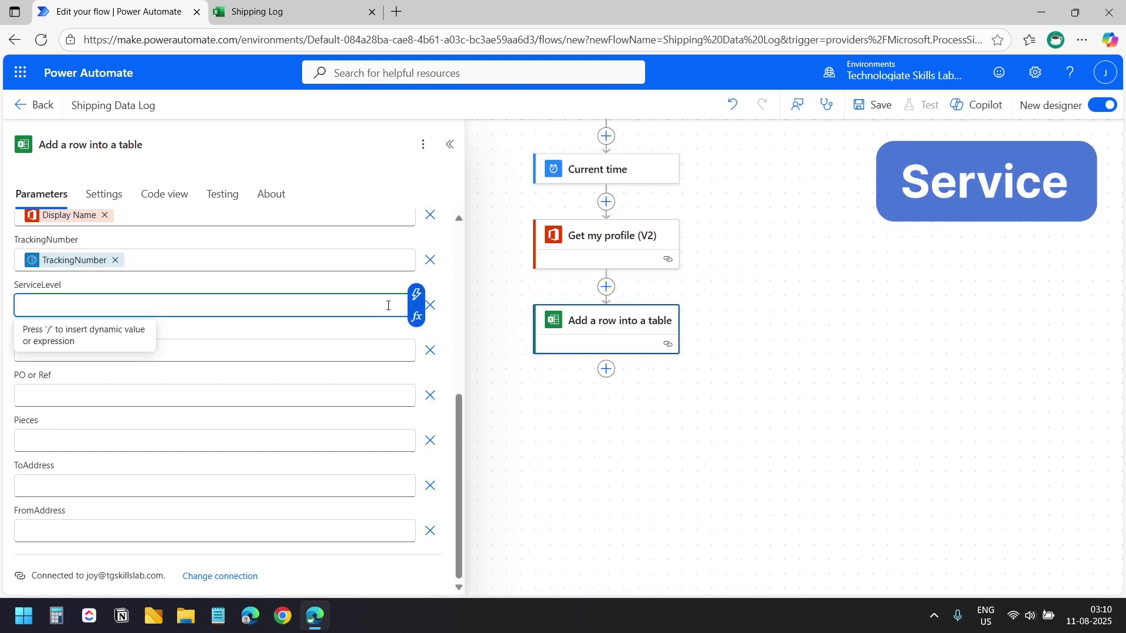
{"action": "left_click", "coordinate": [416, 294]}
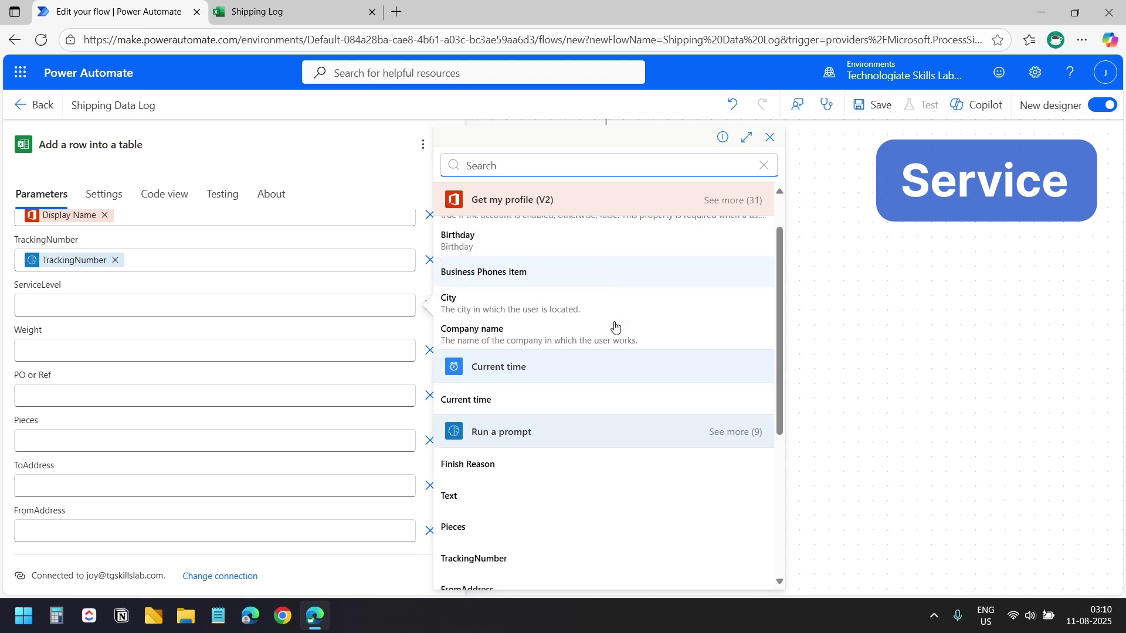
{"action": "scroll", "coordinate": [703, 349], "scroll_direction": "down", "scroll_amount": 5}
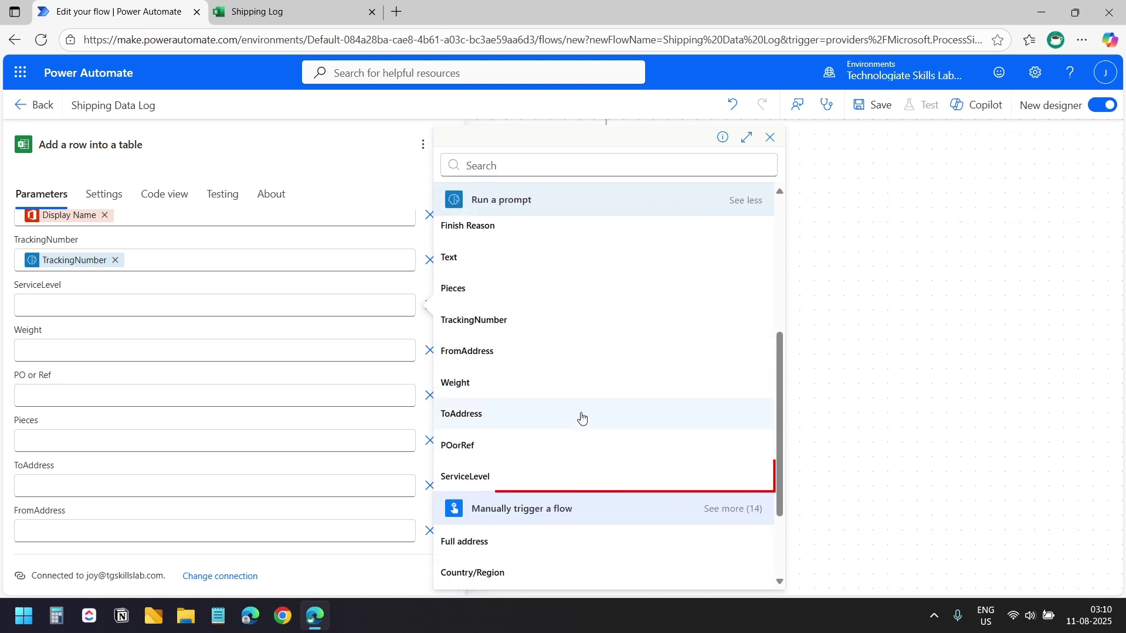
{"action": "left_click", "coordinate": [509, 478]}
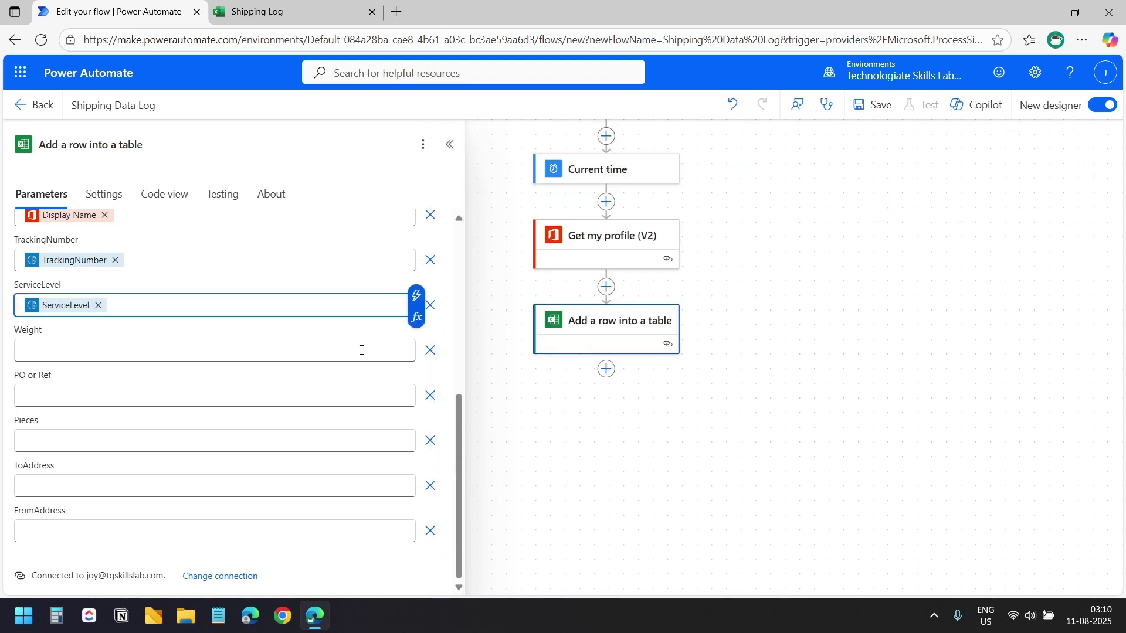
Step: Map Weight and PO or Ref to the prompt's Weight and POorRef outputs
{"action": "left_click", "coordinate": [361, 350]}
{"action": "left_click", "coordinate": [417, 339]}
{"action": "scroll", "coordinate": [564, 435], "scroll_direction": "down", "scroll_amount": 3}
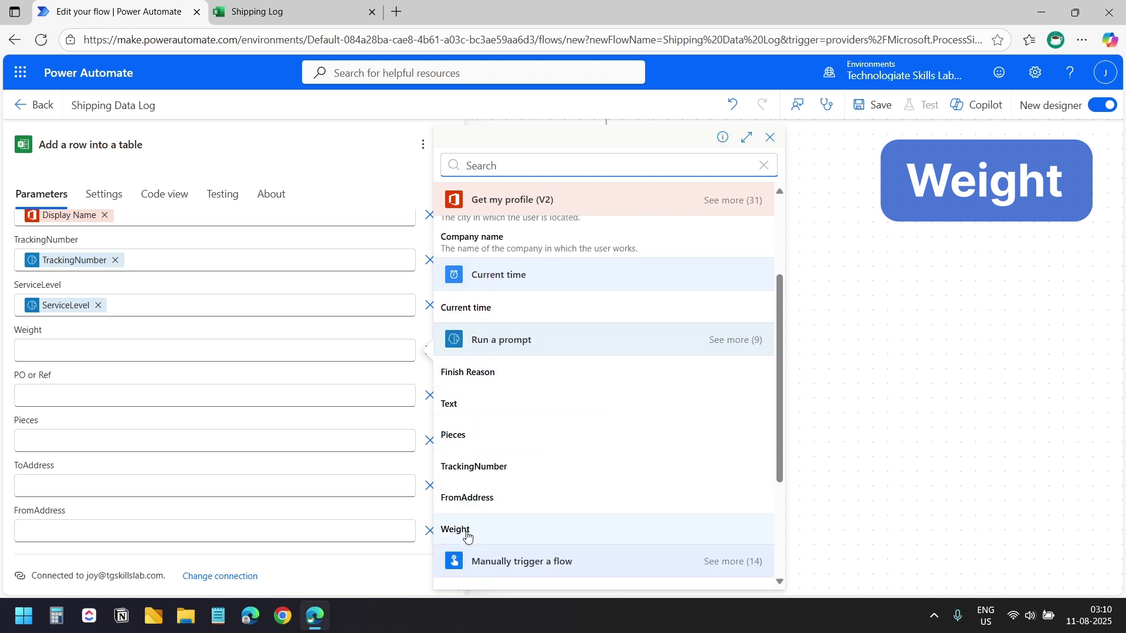
{"action": "left_click", "coordinate": [474, 531]}
{"action": "left_click", "coordinate": [373, 390]}
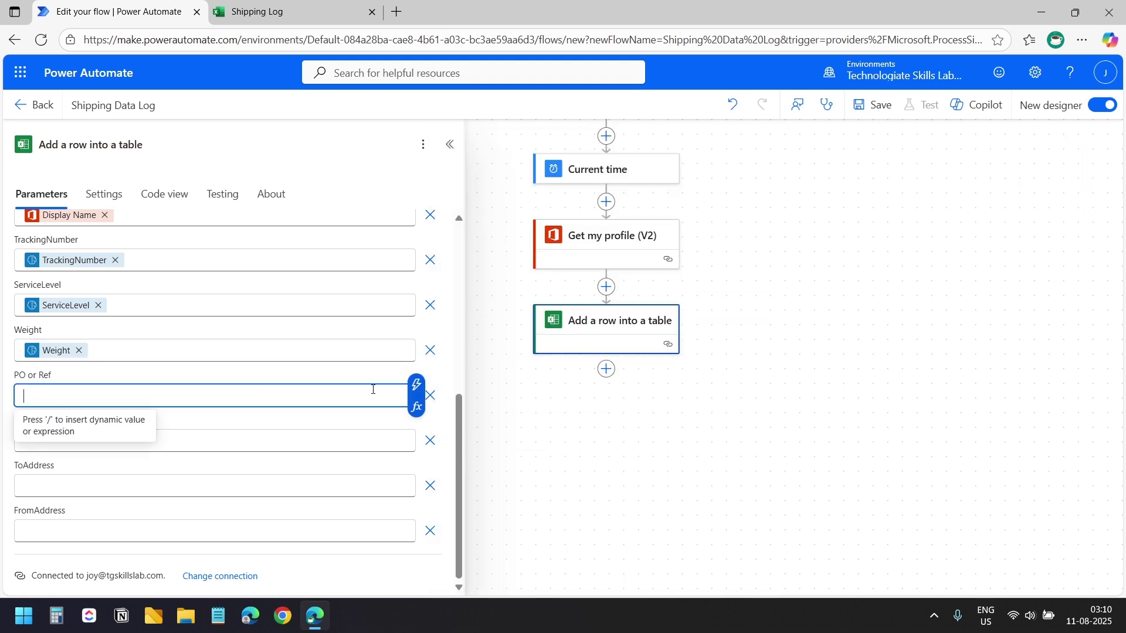
{"action": "left_click", "coordinate": [416, 385]}
{"action": "scroll", "coordinate": [645, 401], "scroll_direction": "down", "scroll_amount": 3}
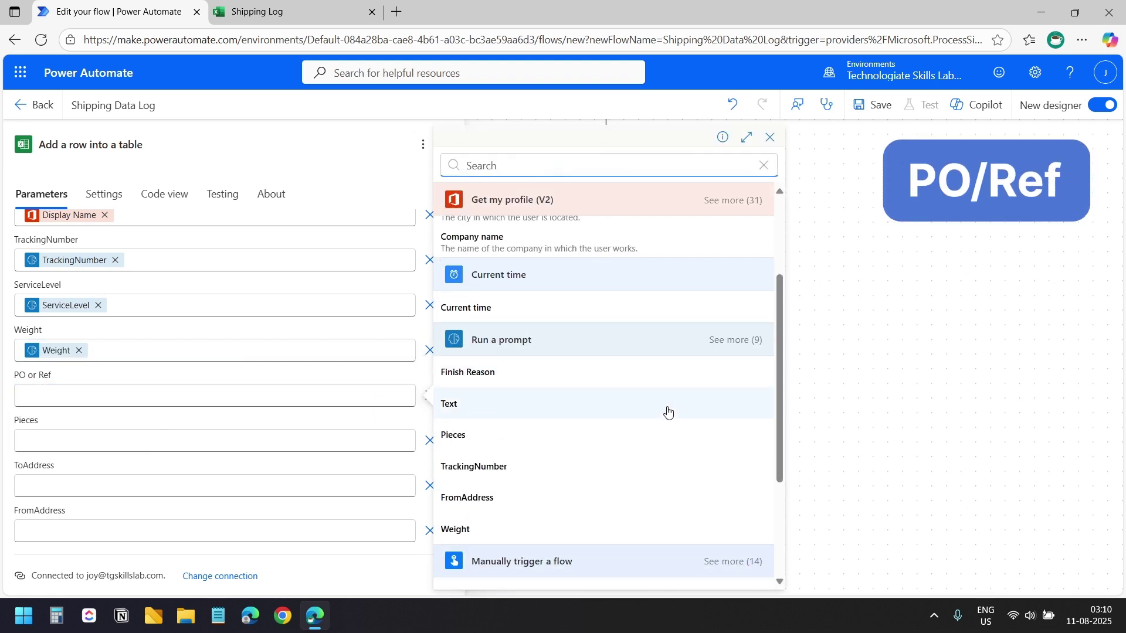
{"action": "left_click", "coordinate": [739, 342]}
{"action": "scroll", "coordinate": [706, 367], "scroll_direction": "down", "scroll_amount": 3}
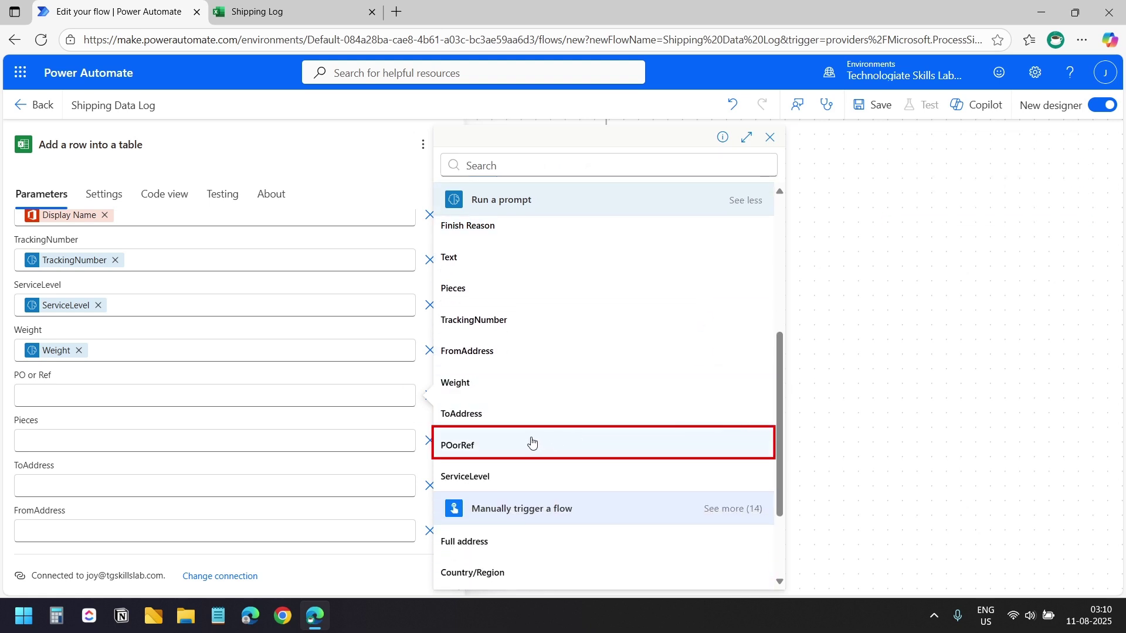
{"action": "left_click", "coordinate": [518, 448]}
Step: Map Pieces and ToAddress to the prompt's matching outputs
{"action": "left_click", "coordinate": [310, 439]}
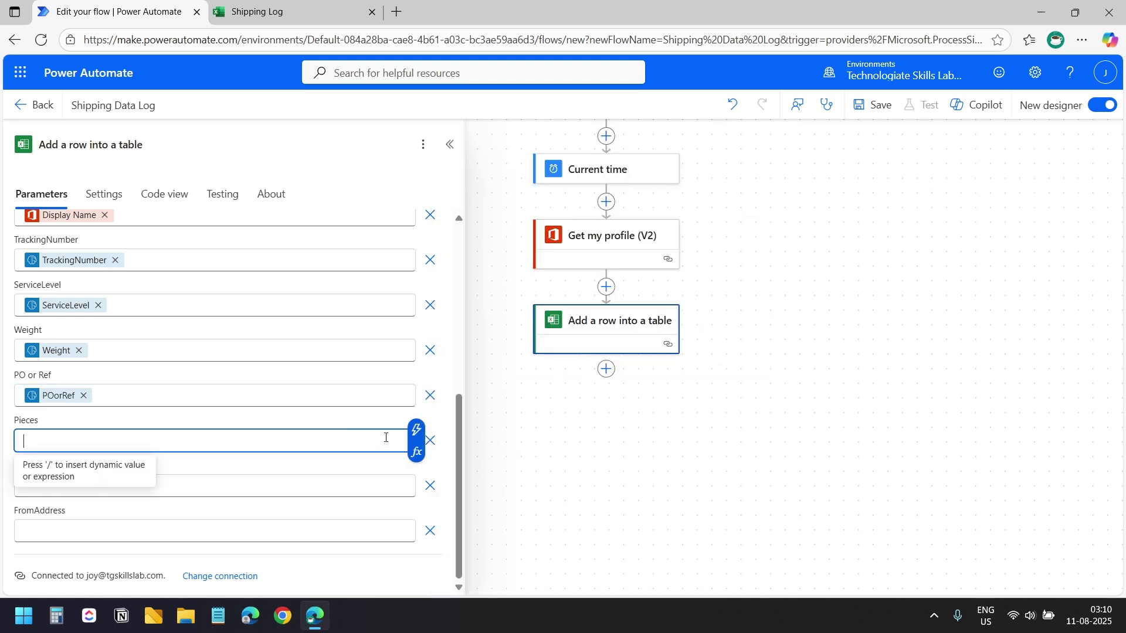
{"action": "left_click", "coordinate": [416, 431]}
{"action": "scroll", "coordinate": [694, 365], "scroll_direction": "down", "scroll_amount": 3}
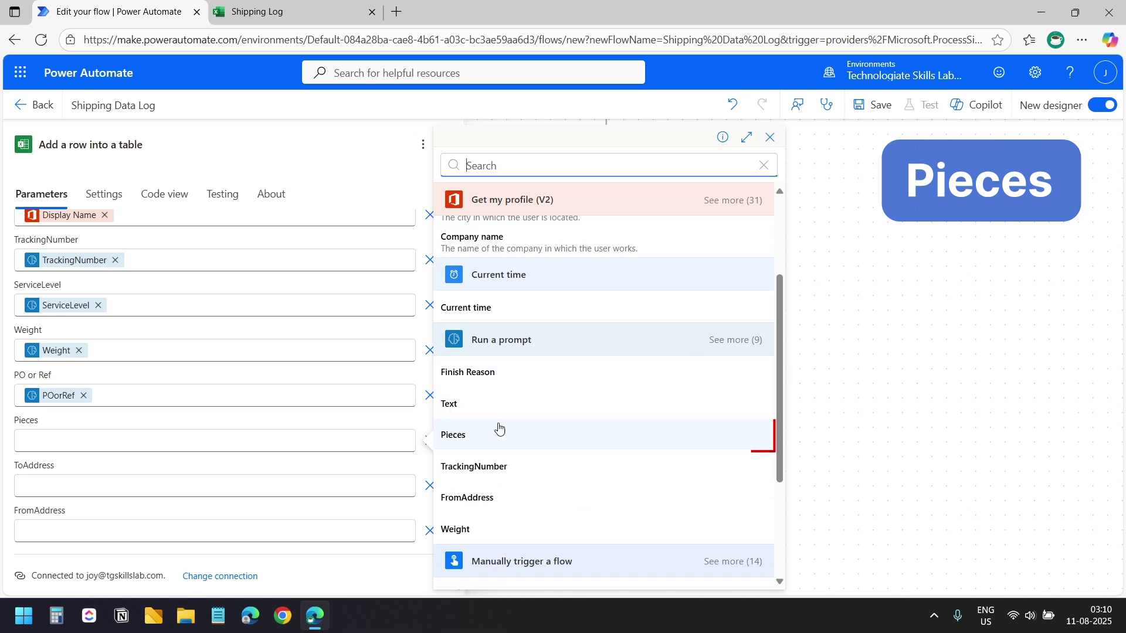
{"action": "left_click", "coordinate": [467, 440]}
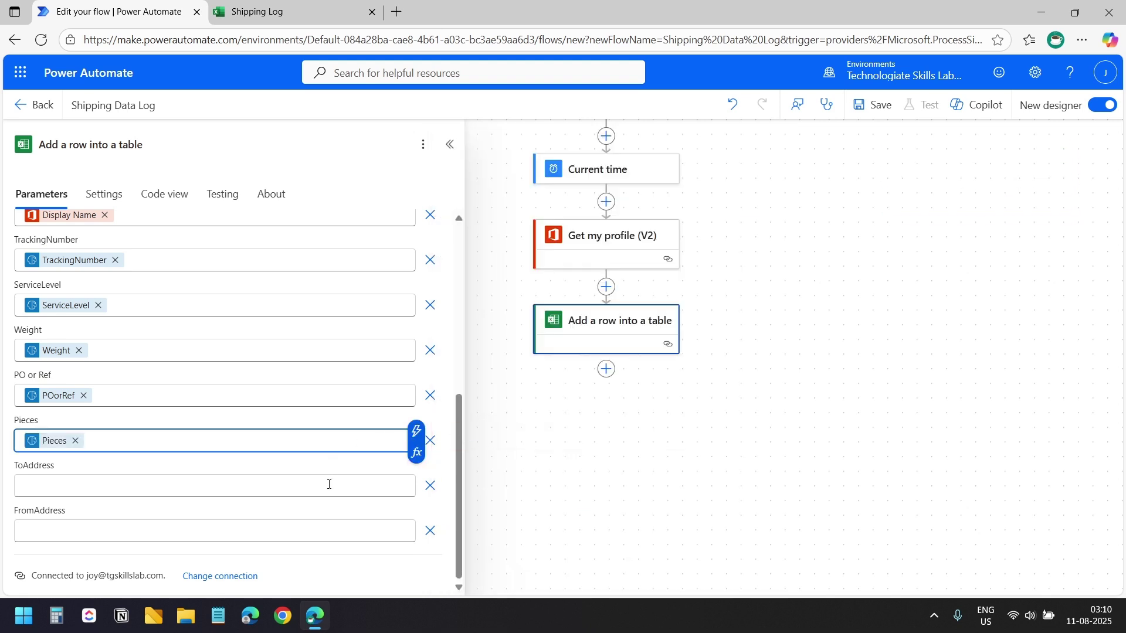
{"action": "left_click", "coordinate": [327, 486]}
{"action": "left_click", "coordinate": [414, 477]}
{"action": "scroll", "coordinate": [633, 398], "scroll_direction": "down", "scroll_amount": 3}
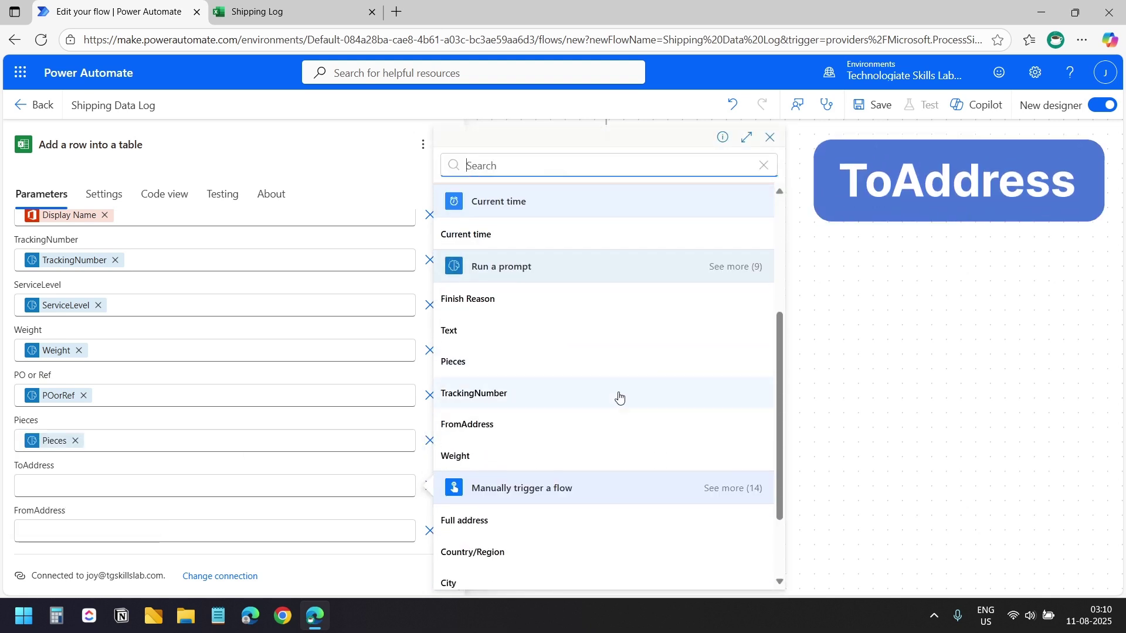
{"action": "left_click", "coordinate": [735, 266]}
{"action": "scroll", "coordinate": [650, 334], "scroll_direction": "down", "scroll_amount": 2}
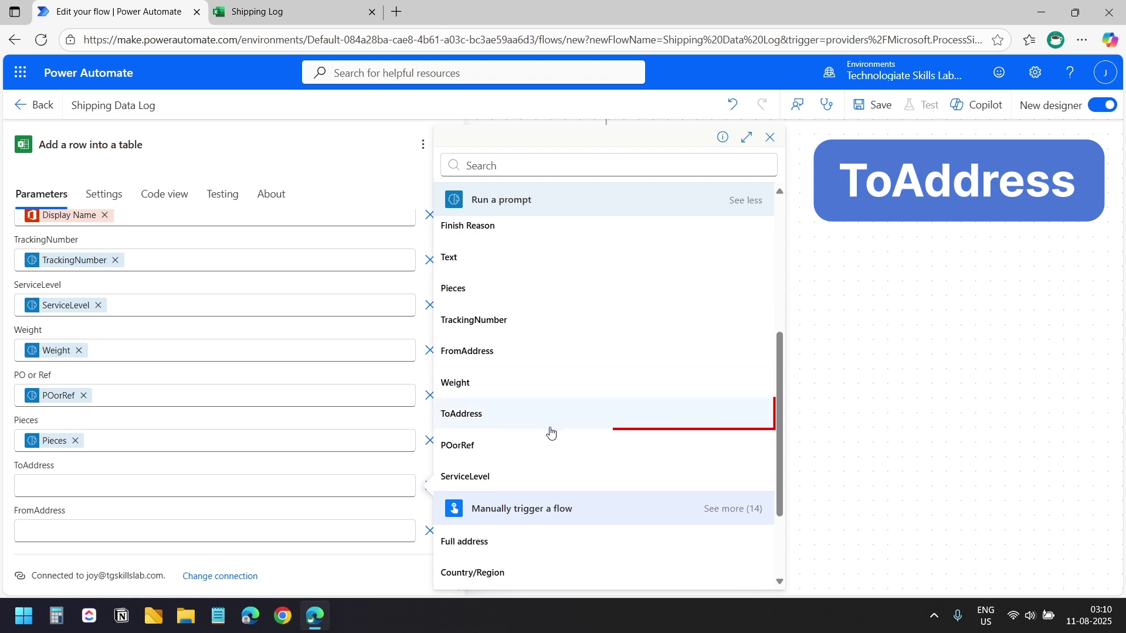
{"action": "left_click", "coordinate": [504, 421]}
Step: Map FromAddress to the prompt's FromAddress output
{"action": "left_click", "coordinate": [339, 533]}
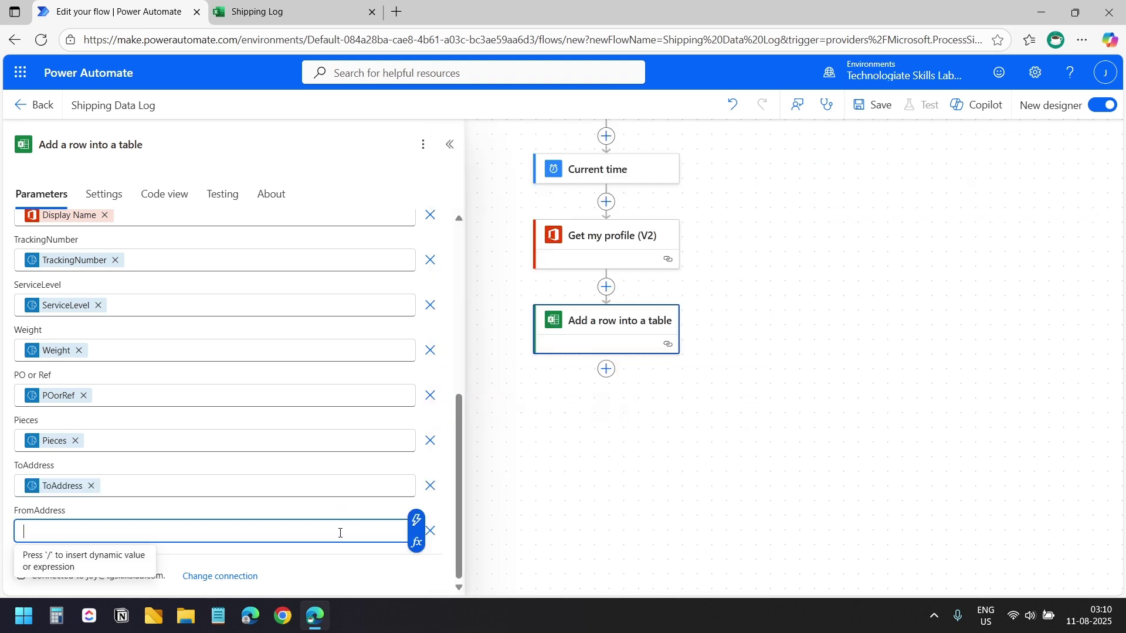
{"action": "left_click", "coordinate": [416, 520]}
{"action": "scroll", "coordinate": [728, 423], "scroll_direction": "down", "scroll_amount": 2}
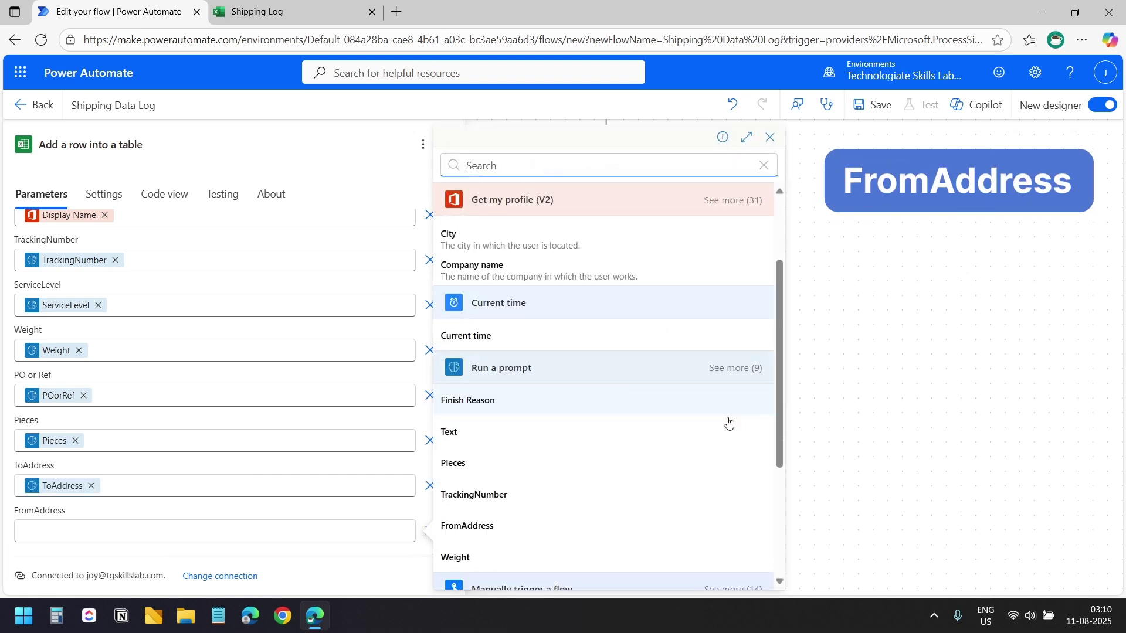
{"action": "left_click", "coordinate": [733, 346]}
{"action": "scroll", "coordinate": [644, 381], "scroll_direction": "down", "scroll_amount": 2}
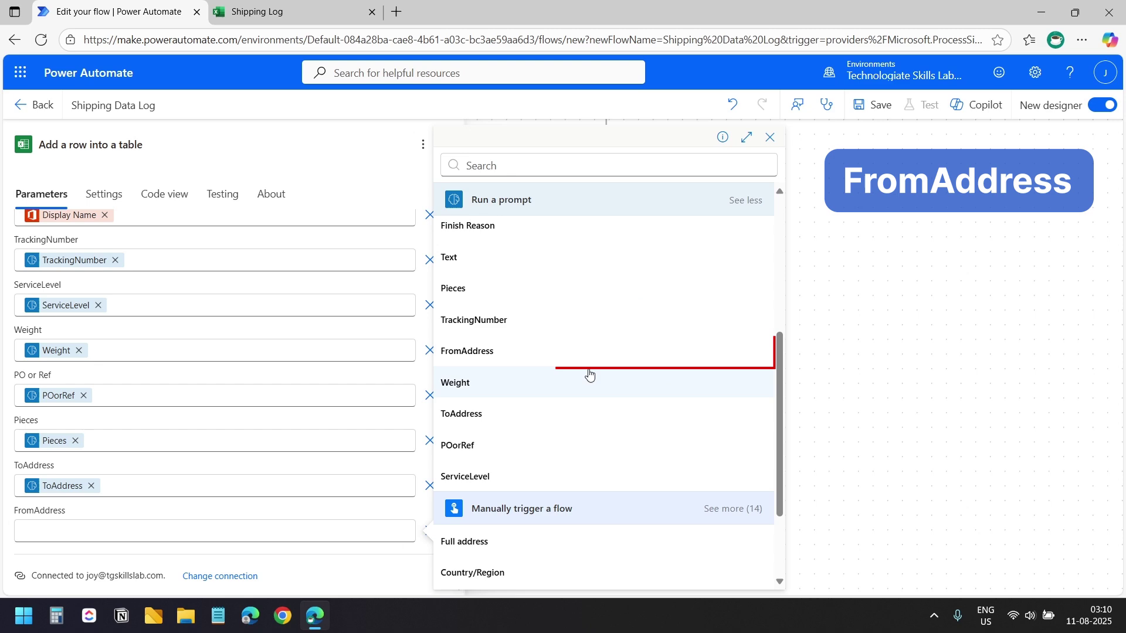
{"action": "left_click", "coordinate": [511, 357]}
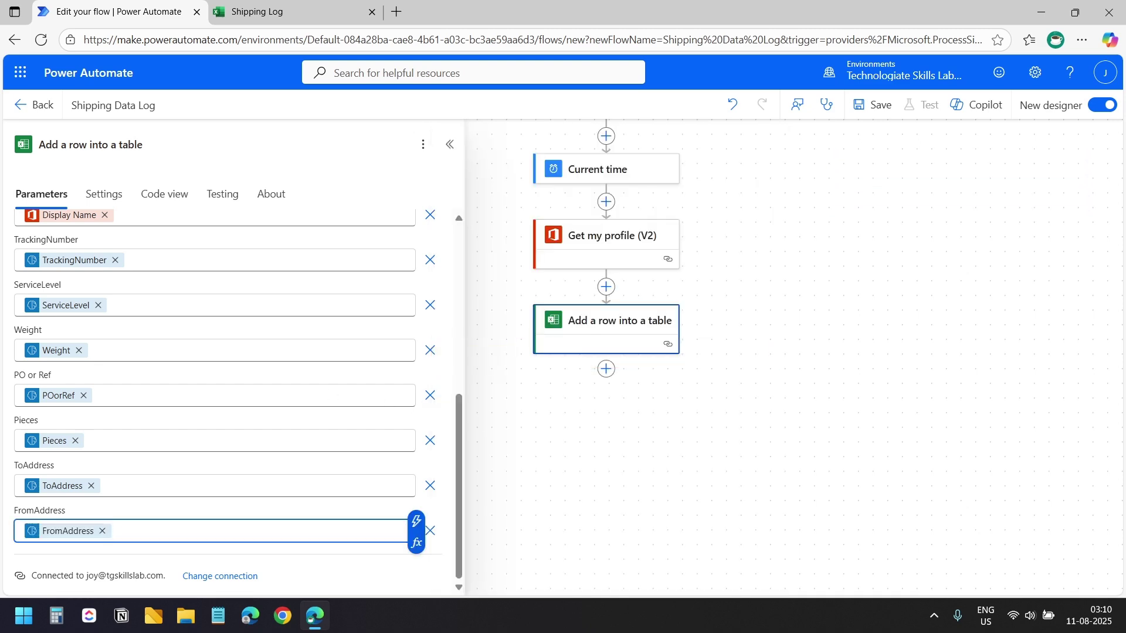
{"action": "scroll", "coordinate": [205, 455], "scroll_direction": "up", "scroll_amount": 10}
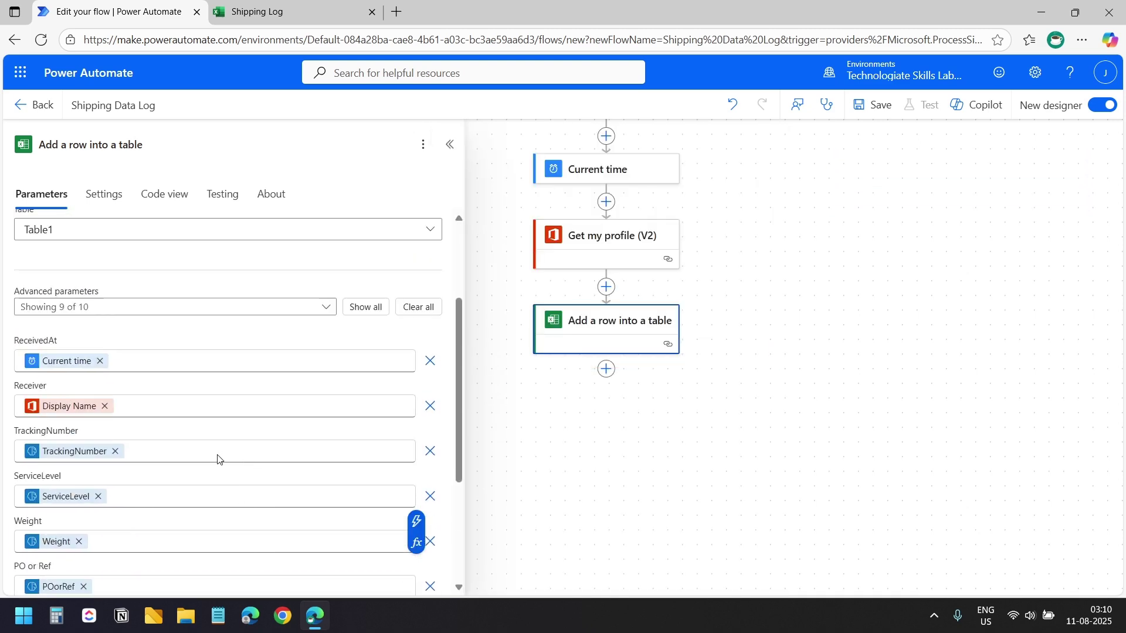
{"action": "scroll", "coordinate": [861, 268], "scroll_direction": "up", "scroll_amount": 1}
Step: Save the flow and run a manual test with Shipping Label (2).png
{"action": "left_click", "coordinate": [881, 111]}
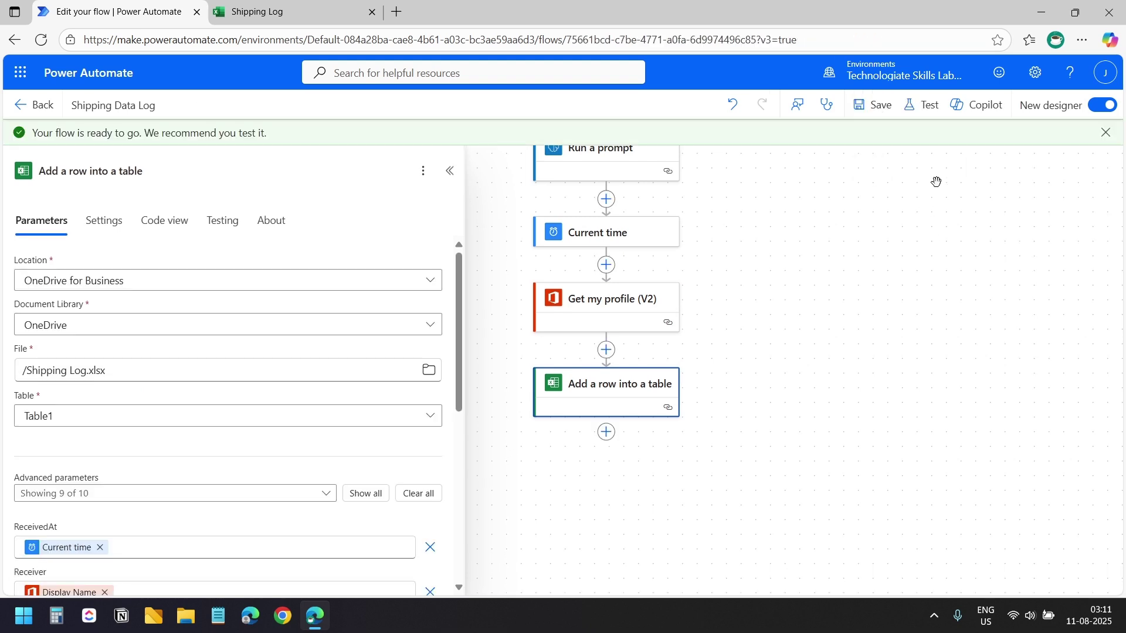
{"action": "left_click", "coordinate": [929, 110]}
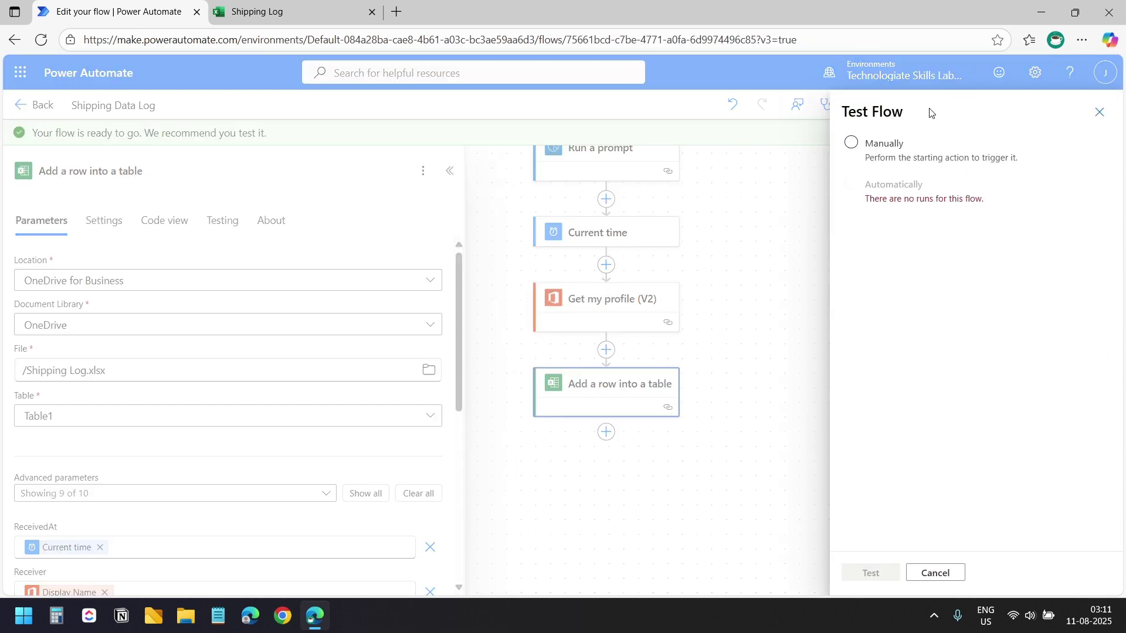
{"action": "left_click", "coordinate": [852, 143]}
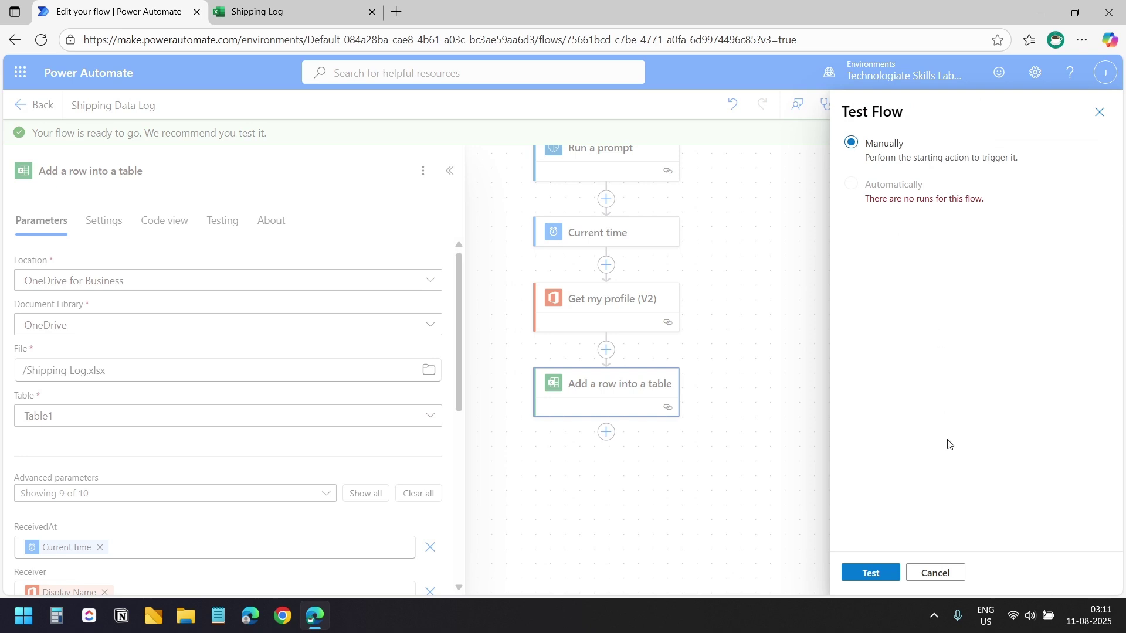
{"action": "left_click", "coordinate": [881, 578]}
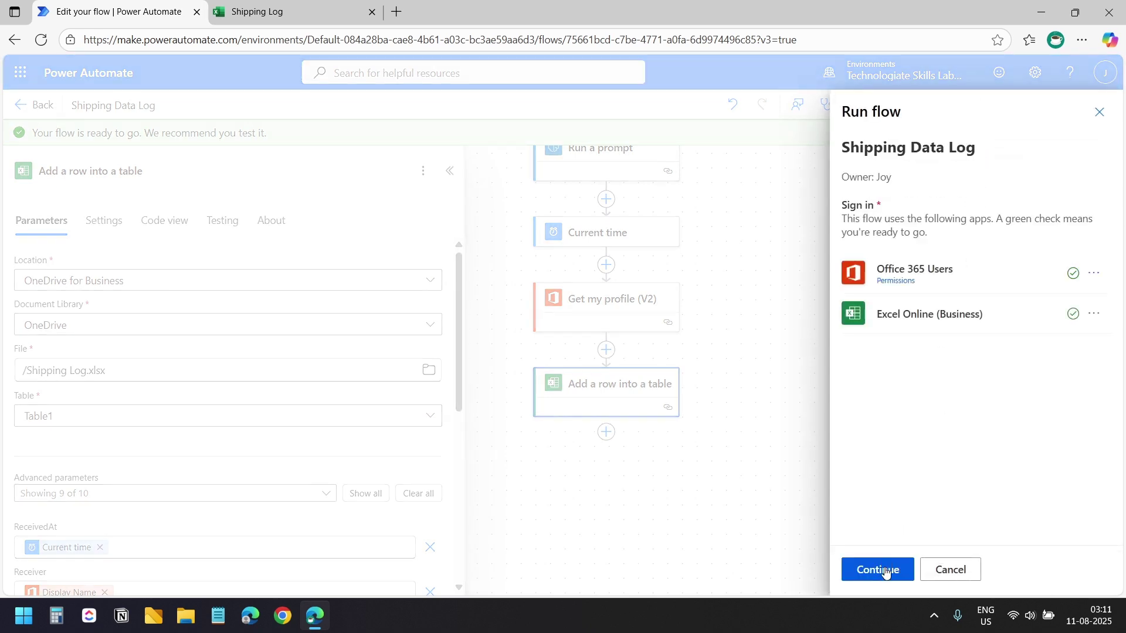
{"action": "left_click", "coordinate": [886, 572]}
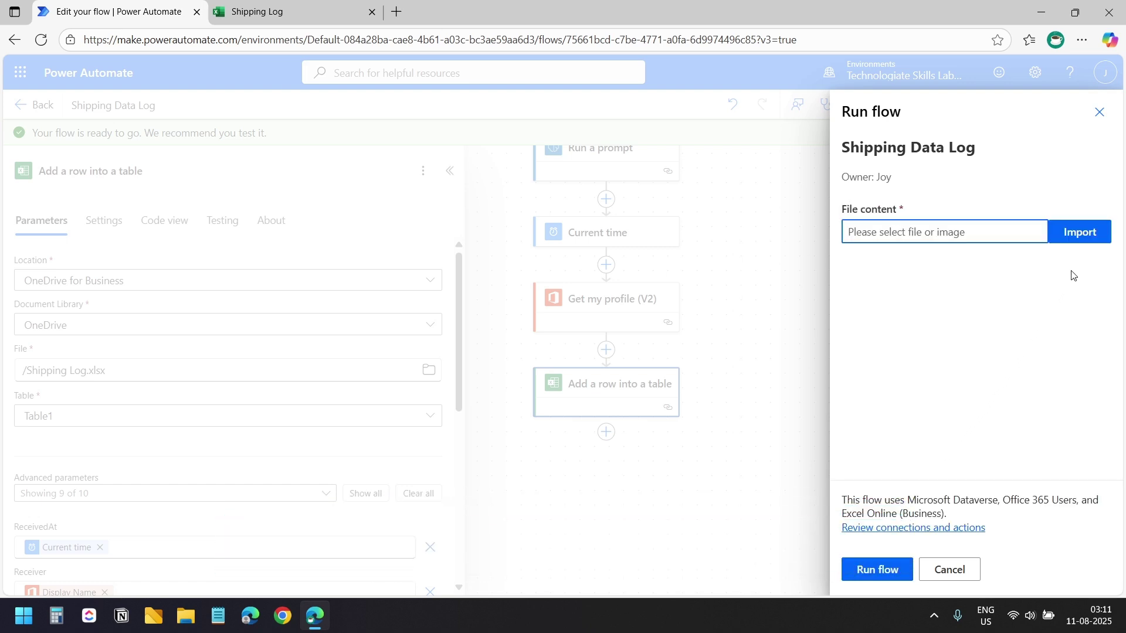
{"action": "left_click", "coordinate": [1074, 235]}
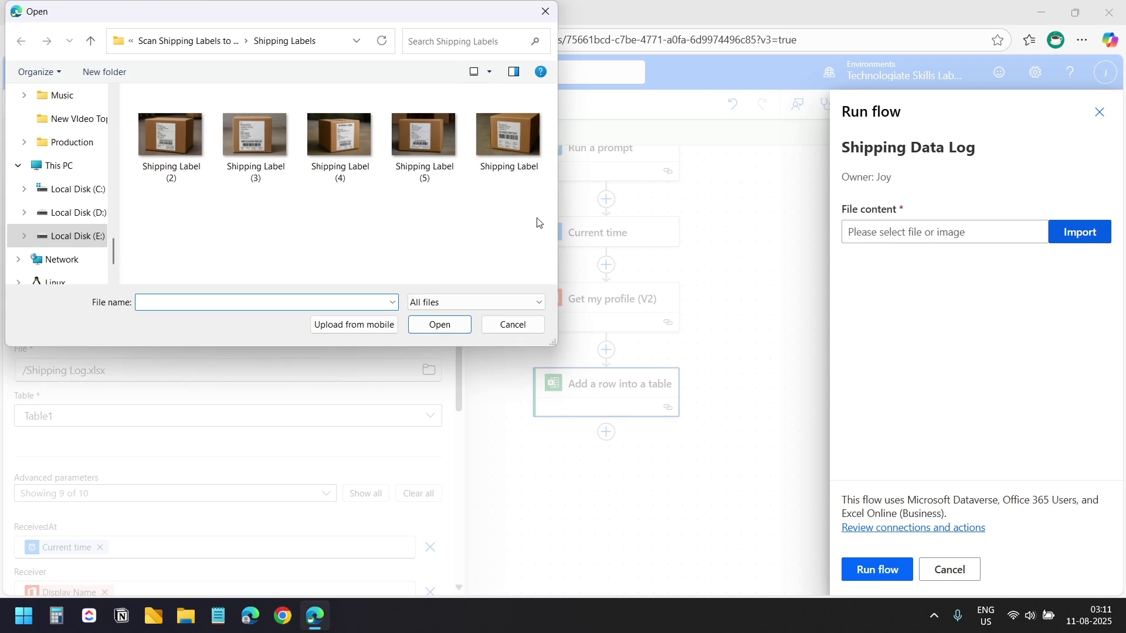
{"action": "double_click", "coordinate": [170, 149]}
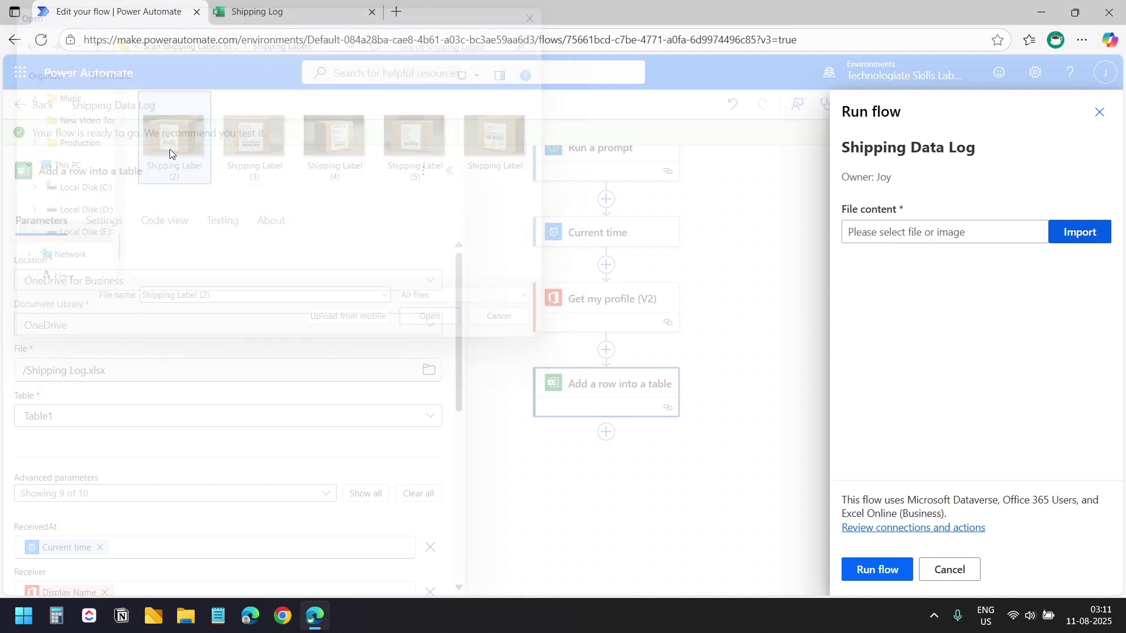
{"action": "left_click", "coordinate": [894, 573]}
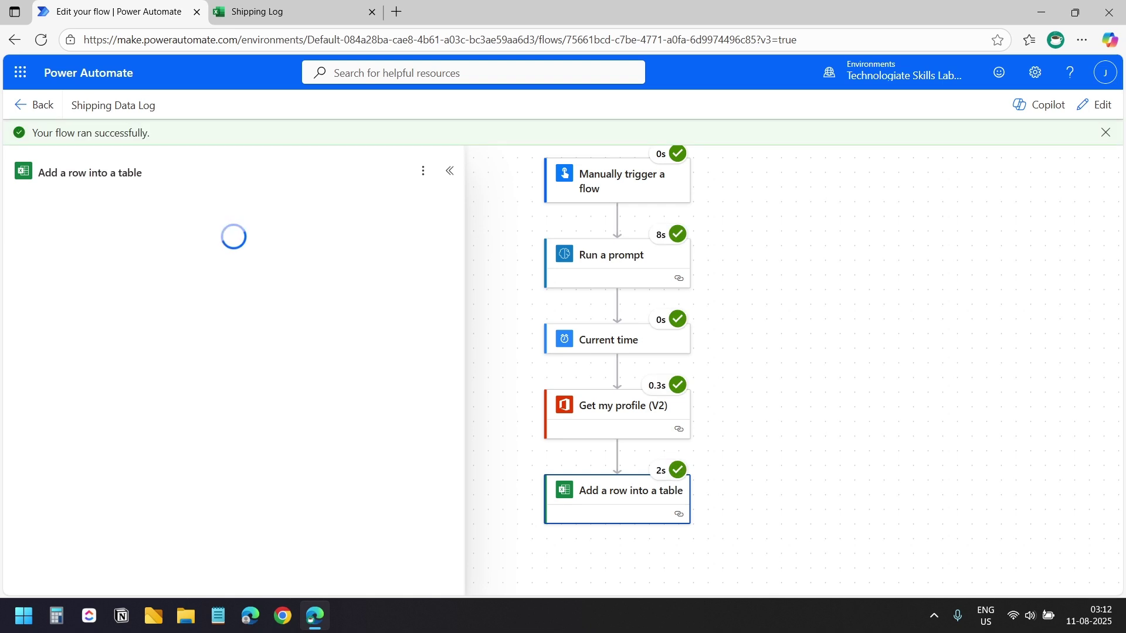
Step: Compare the Shipping Log's first row with Shipping Label (2).png, then open Shipping Label (3).png
{"action": "left_click", "coordinate": [307, 16]}
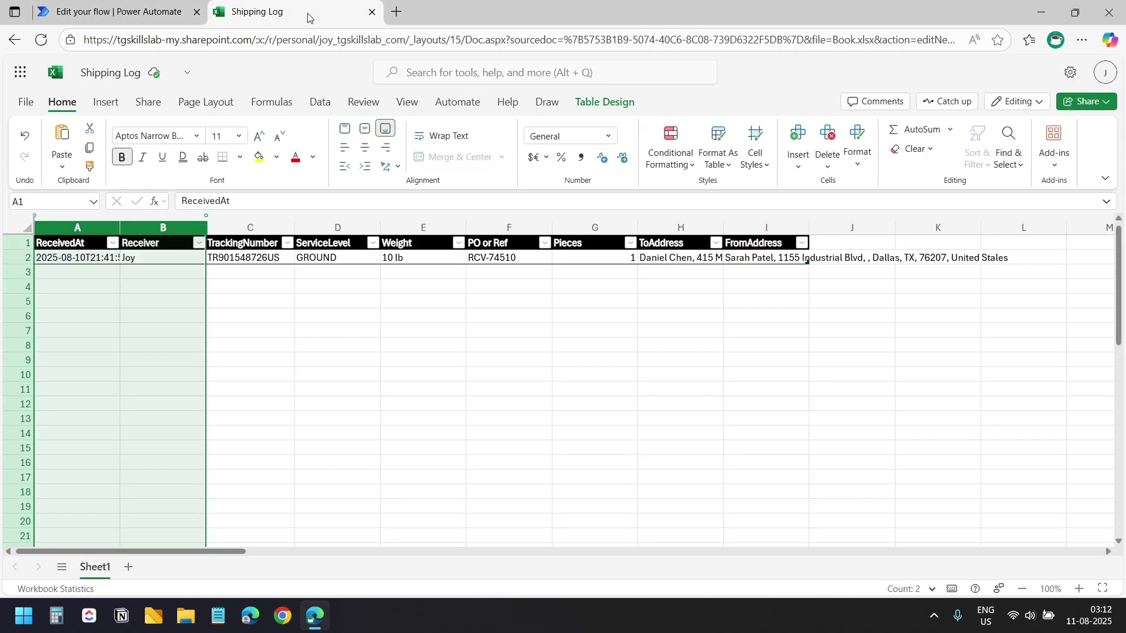
{"action": "left_click", "coordinate": [522, 349]}
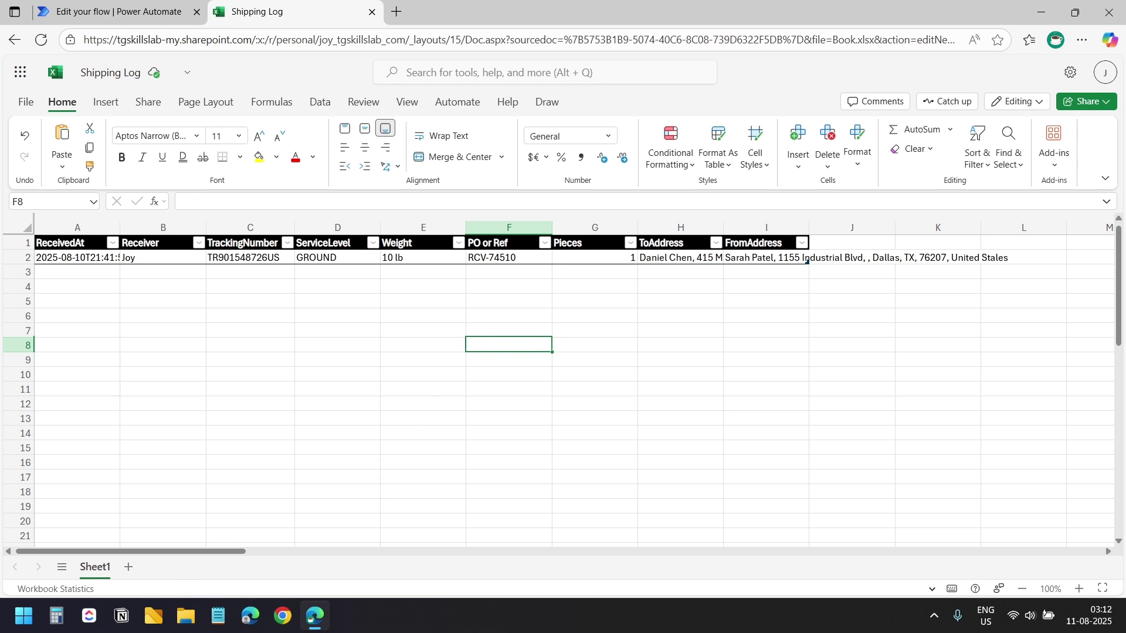
{"action": "left_click", "coordinate": [508, 272]}
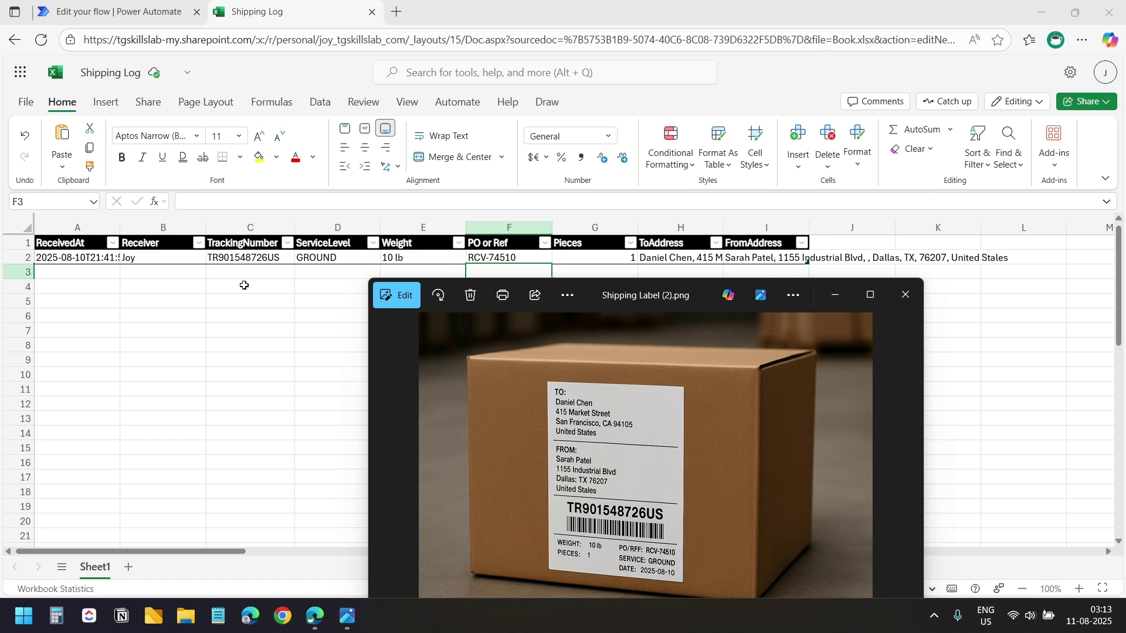
{"action": "left_click", "coordinate": [183, 320]}
{"action": "key", "text": "ctrl+Tab"}
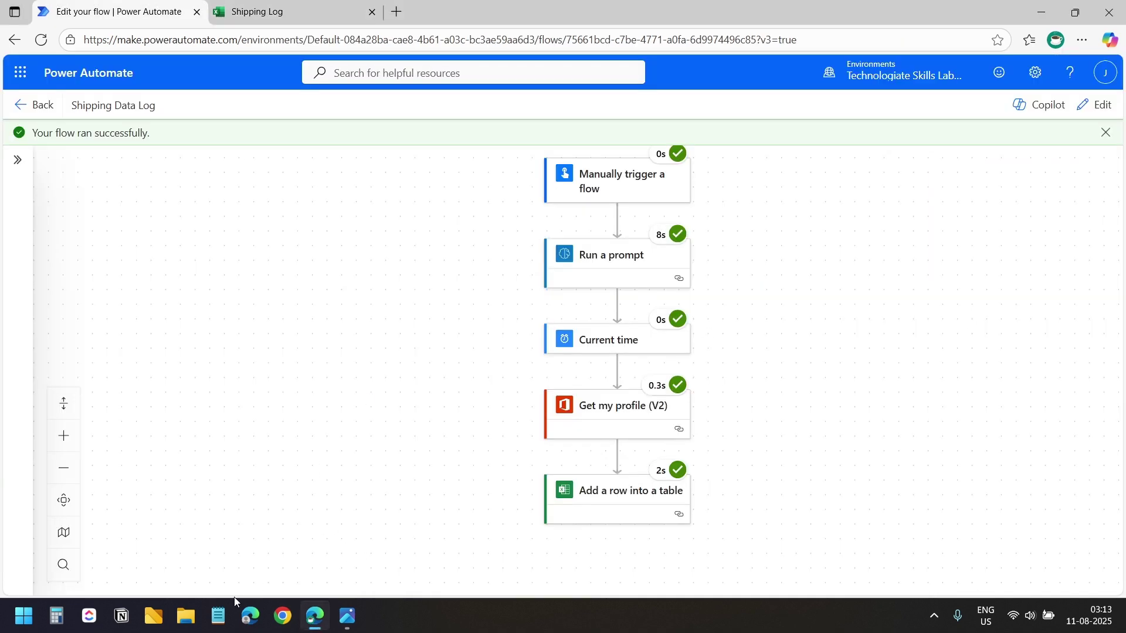
{"action": "left_click", "coordinate": [347, 615]}
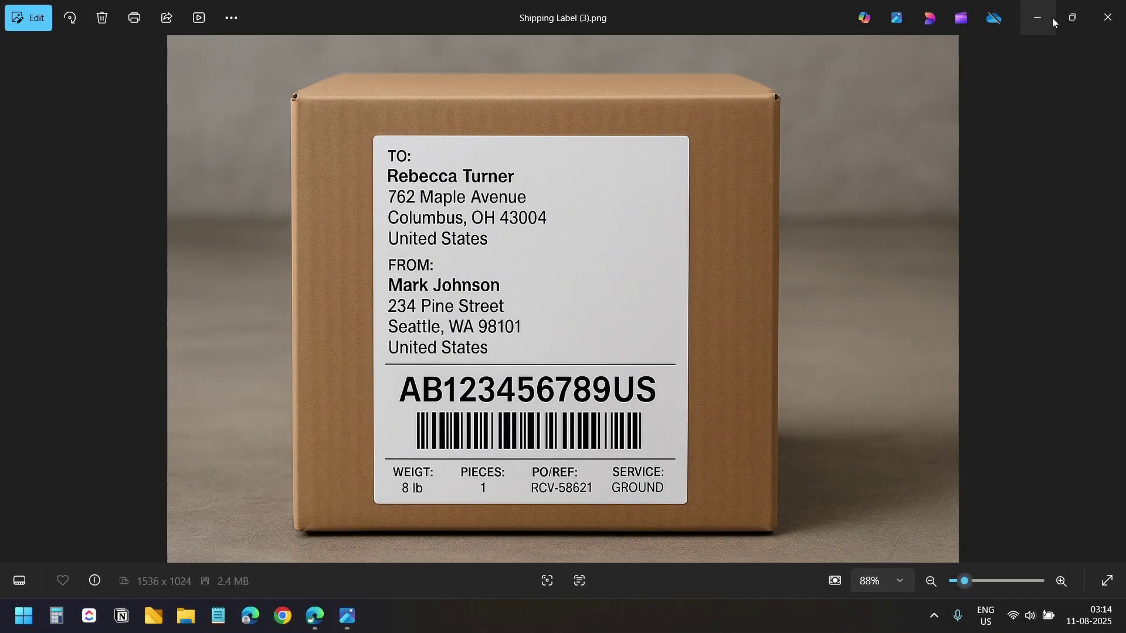
Step: Check the new Shipping Log row against the Shipping Label (3) image
{"action": "left_click", "coordinate": [1053, 22]}
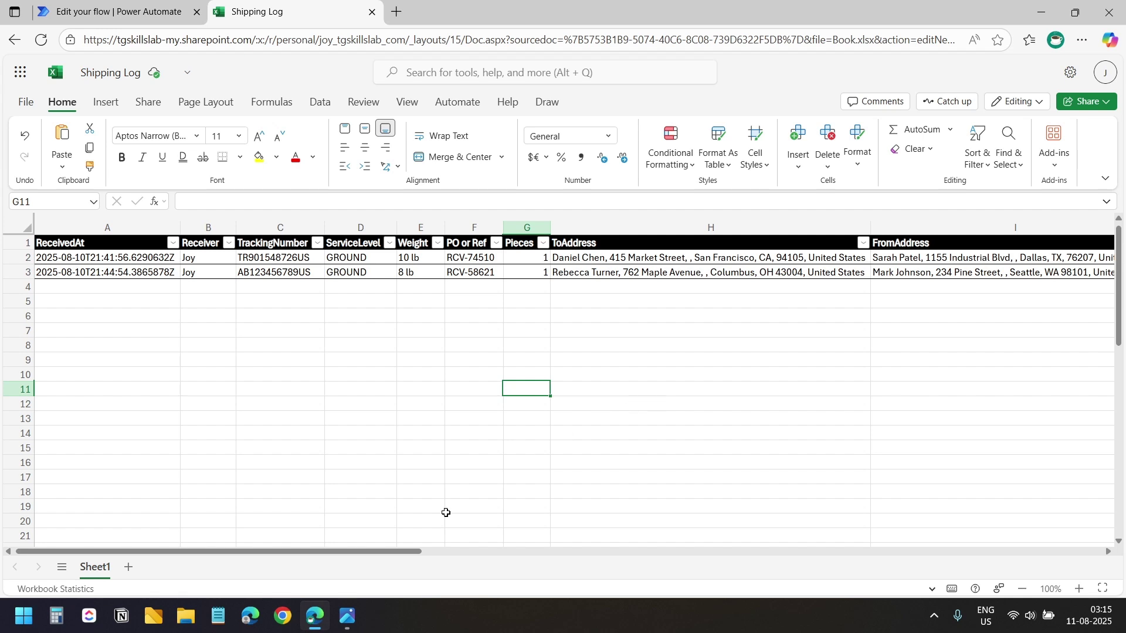
{"action": "left_click", "coordinate": [347, 616]}
{"action": "left_click", "coordinate": [469, 490]}
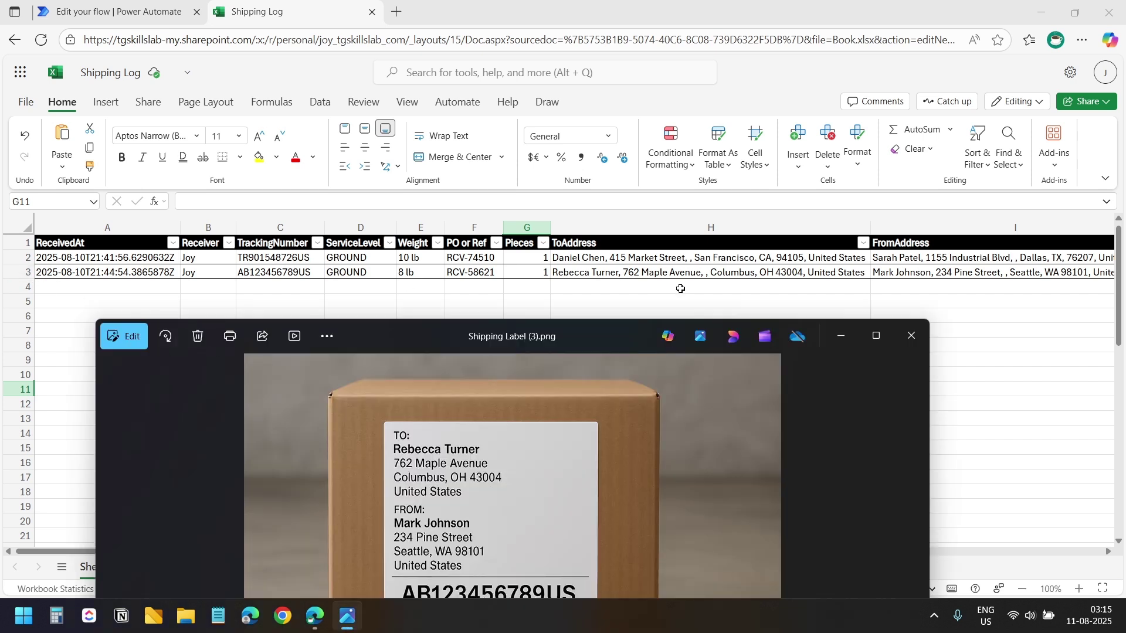
{"action": "key", "text": "alt+F4"}
{"action": "key", "text": "Home"}
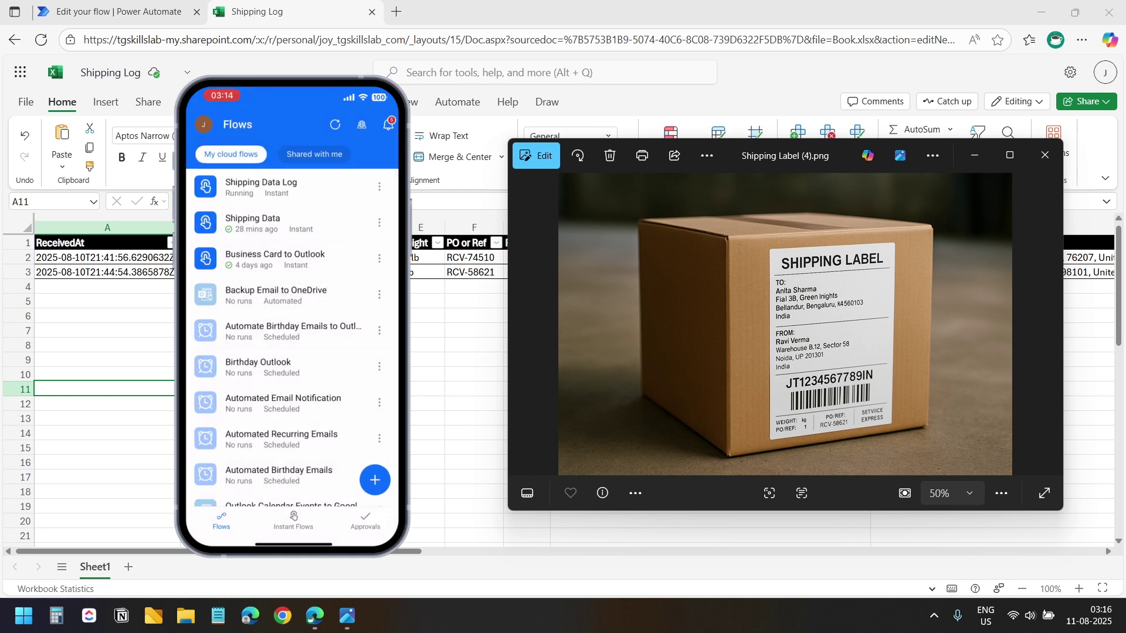
Step: Compare row 4 with its label image, then select column G (Pieces)
{"action": "left_click", "coordinate": [348, 417]}
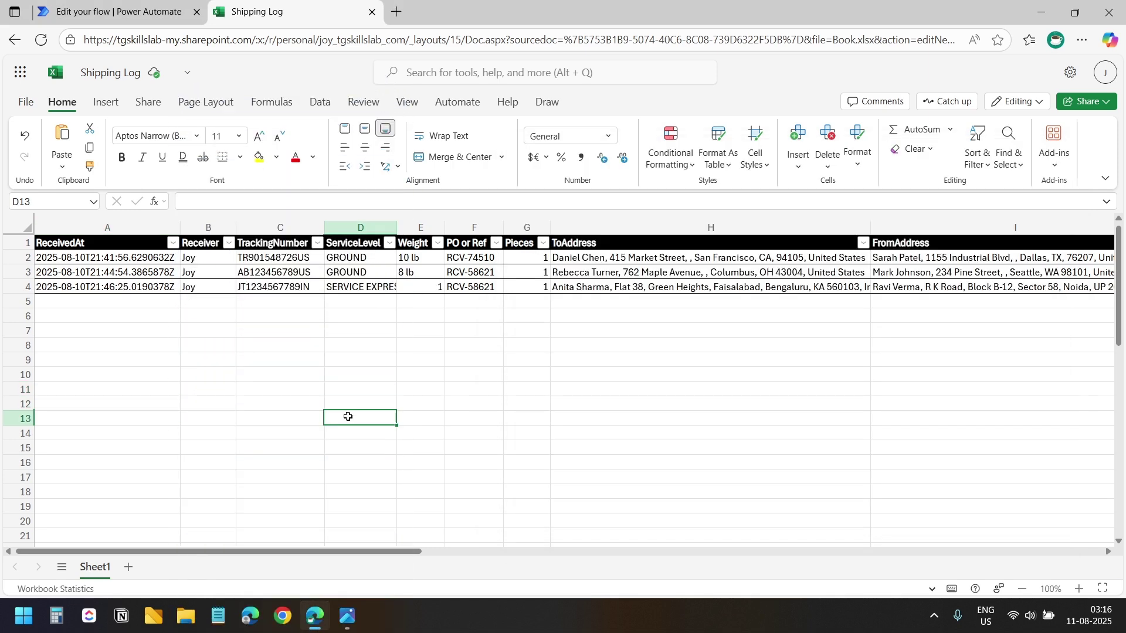
{"action": "left_click", "coordinate": [24, 286]}
{"action": "left_click", "coordinate": [417, 362]}
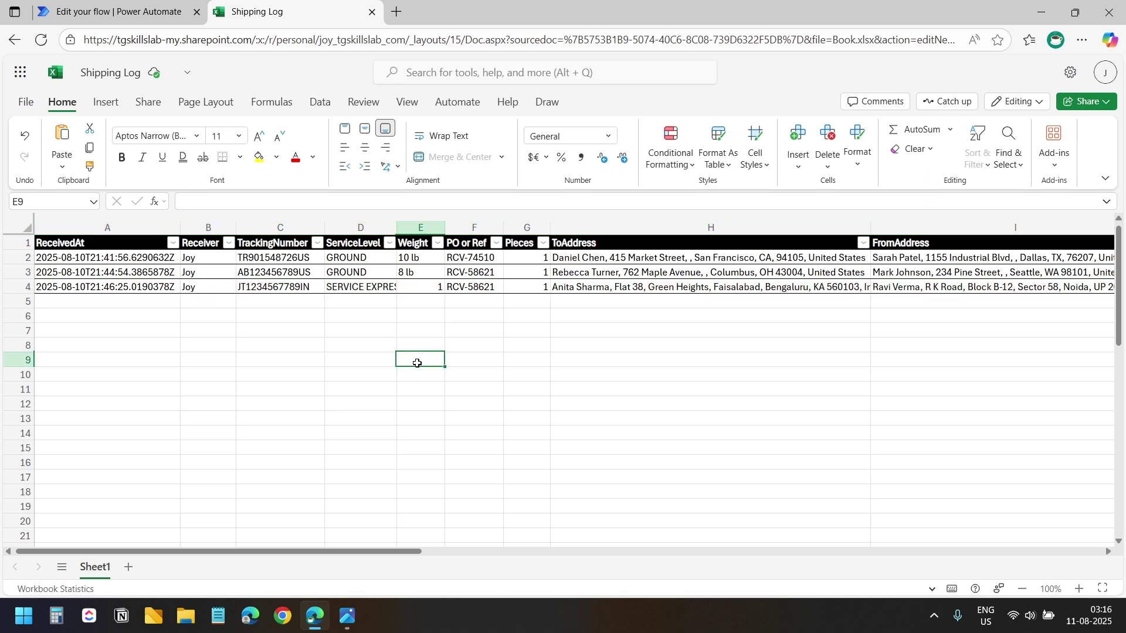
{"action": "key", "text": "alt+Tab"}
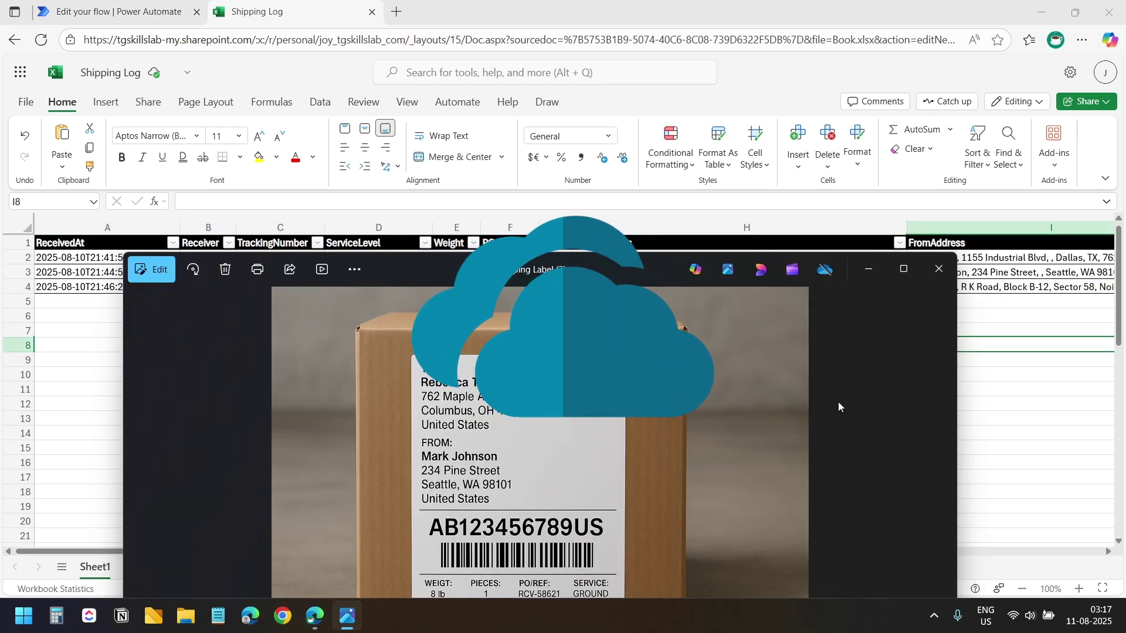
{"action": "key", "text": "alt+Tab"}
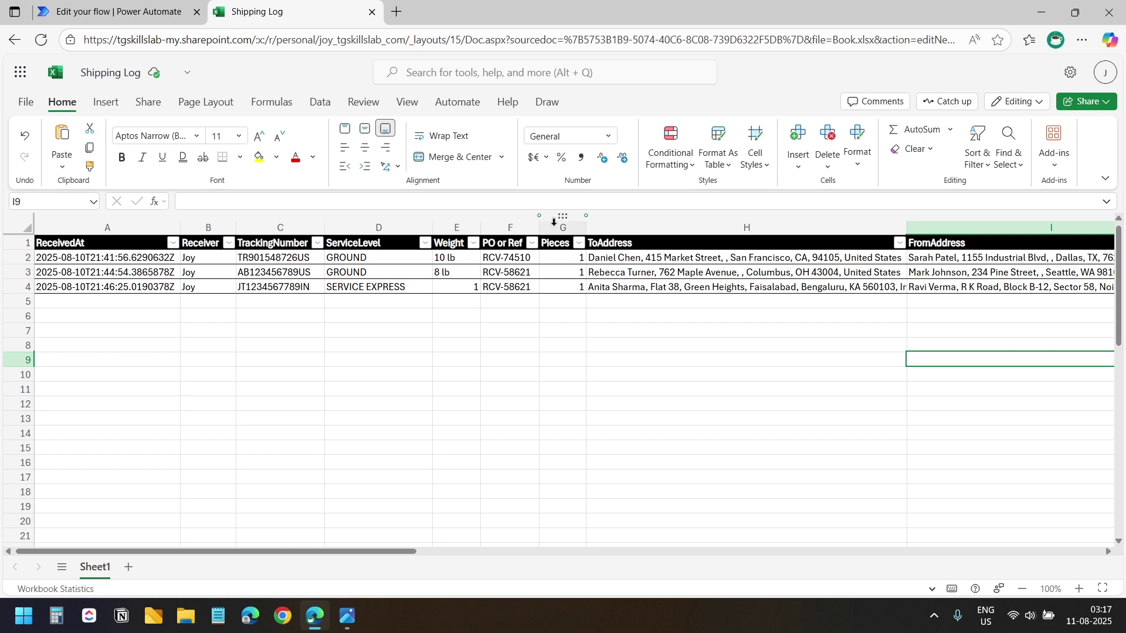
{"action": "left_click", "coordinate": [554, 225]}
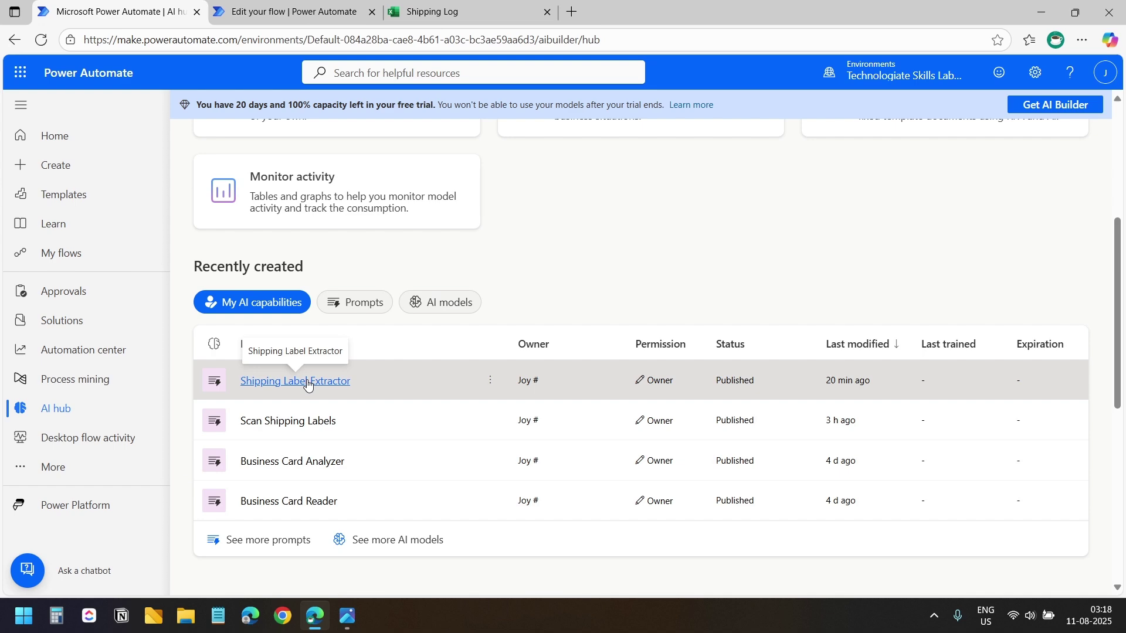
Step: Open the Shipping Label Extractor prompt from AI hub's Recently created list
{"action": "left_click", "coordinate": [307, 385]}
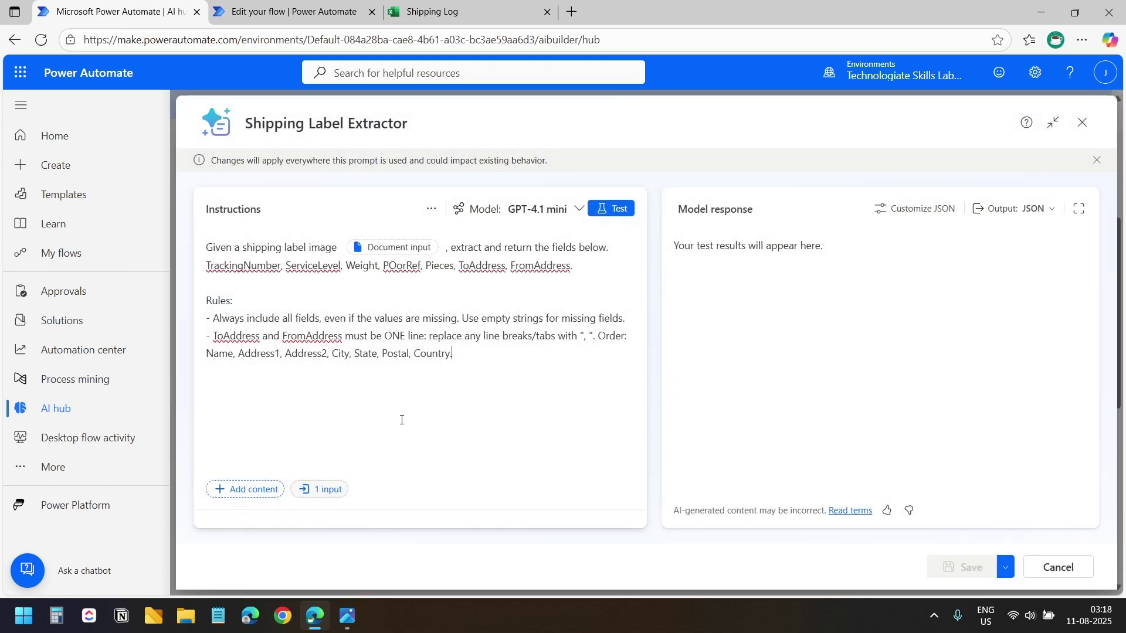